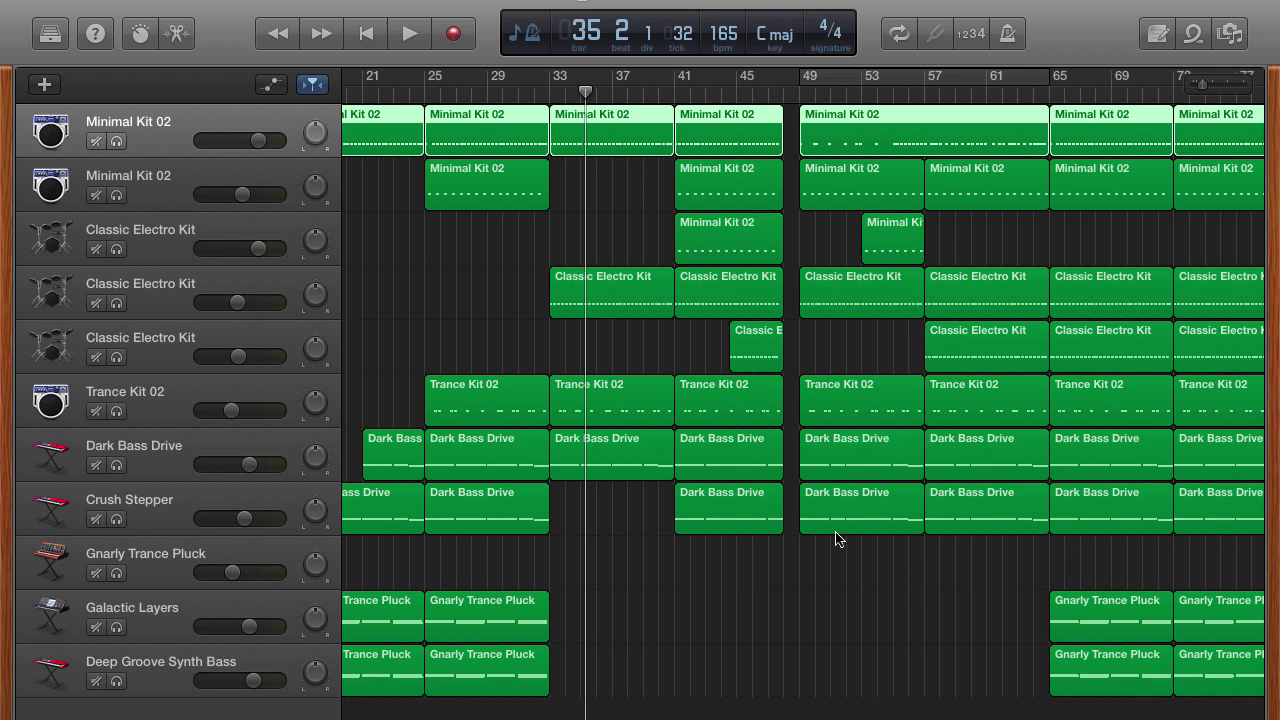
Step: Inspect the section transitions before bars 49 and 81, placing the playhead at bar 47 and at bar 80
{"action": "scroll", "coordinate": [800, 555], "scroll_direction": "left", "scroll_amount": 5}
{"action": "scroll", "coordinate": [933, 561], "scroll_direction": "right", "scroll_amount": 6}
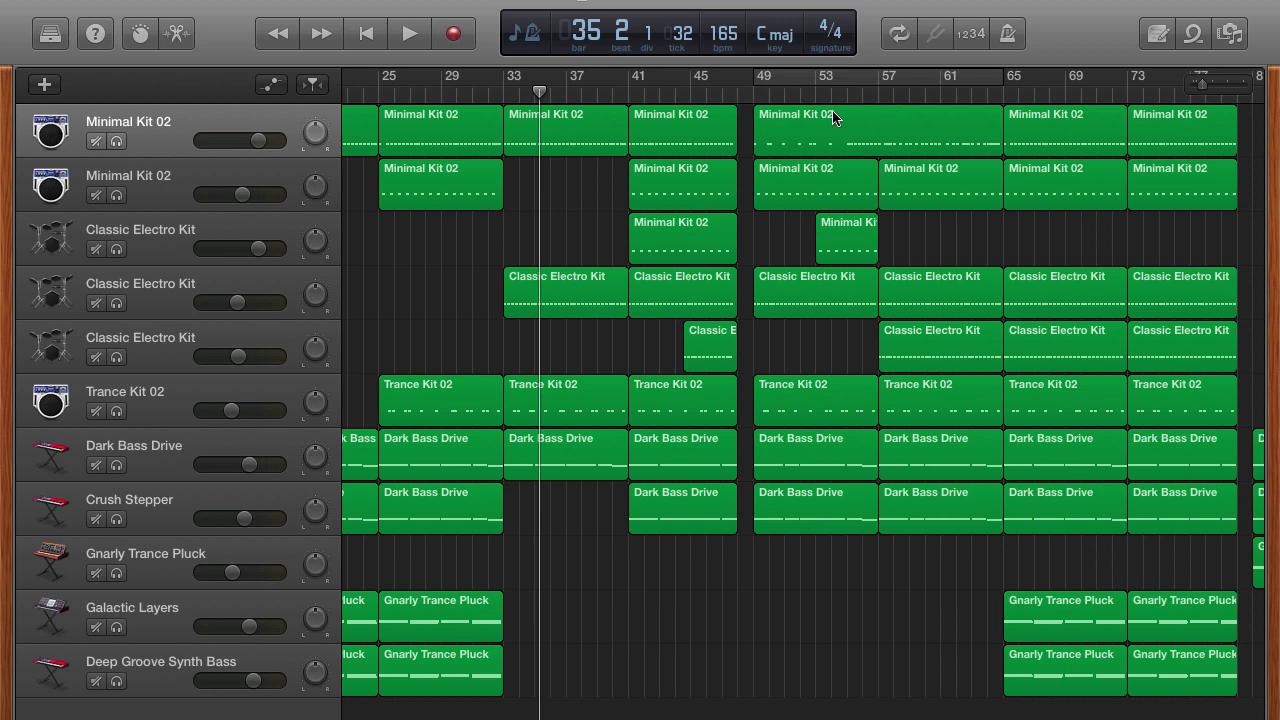
{"action": "scroll", "coordinate": [833, 118], "scroll_direction": "right", "scroll_amount": 2}
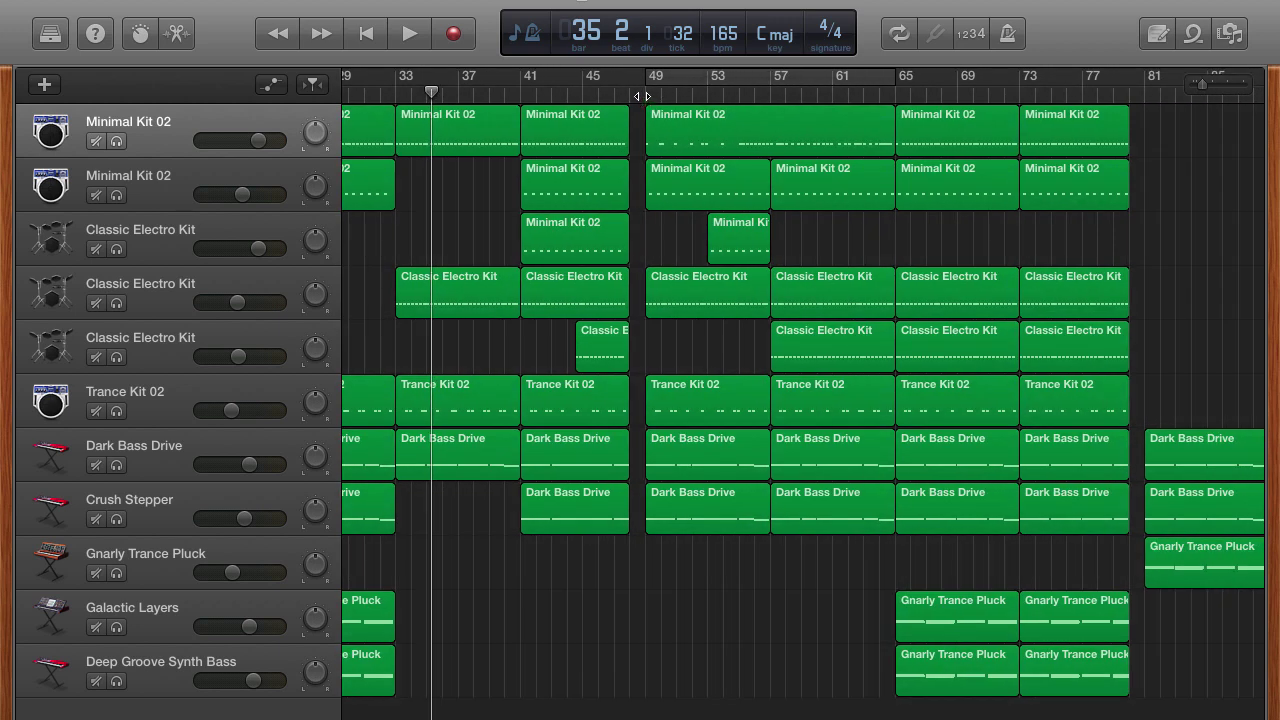
{"action": "left_click", "coordinate": [646, 99]}
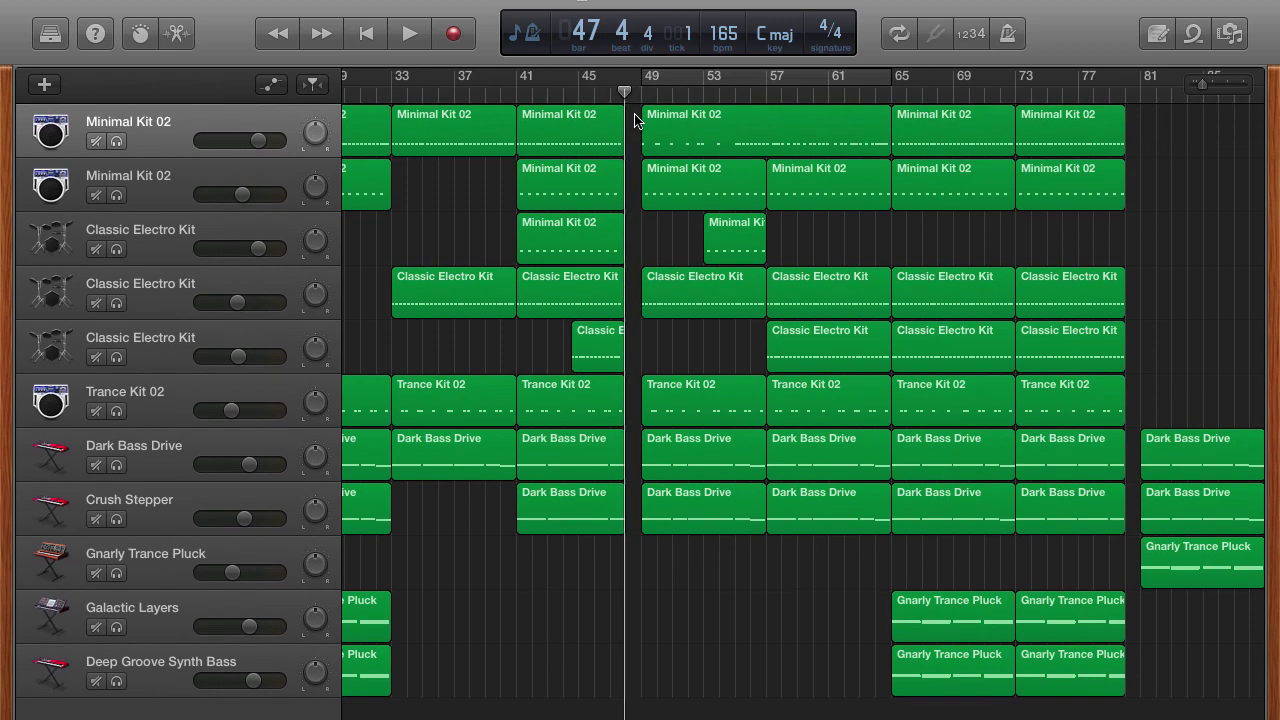
{"action": "mouse_move", "coordinate": [623, 89]}
{"action": "left_mouse_down"}
{"action": "mouse_move", "coordinate": [586, 89]}
{"action": "mouse_move", "coordinate": [610, 91]}
{"action": "left_mouse_up"}
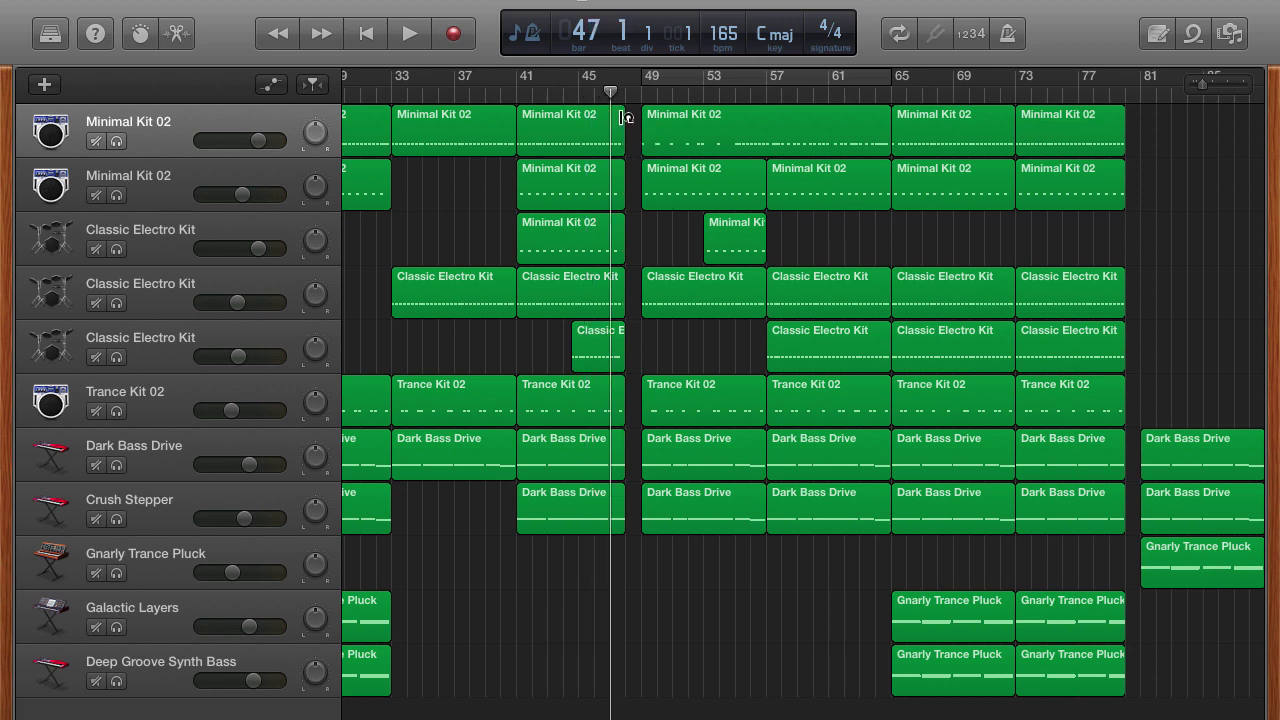
{"action": "scroll", "coordinate": [714, 134], "scroll_direction": "right", "scroll_amount": 10}
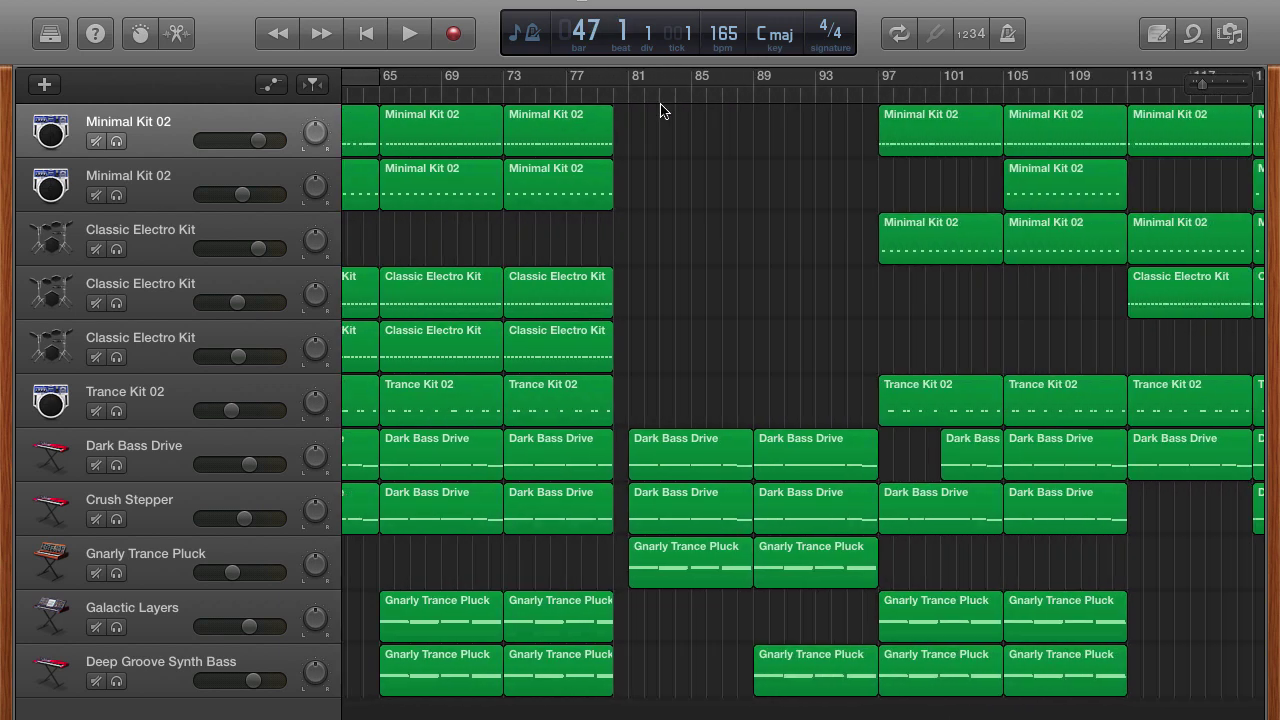
{"action": "mouse_move", "coordinate": [593, 89]}
{"action": "left_mouse_down"}
{"action": "mouse_move", "coordinate": [604, 89]}
{"action": "mouse_move", "coordinate": [593, 91]}
{"action": "left_mouse_up"}
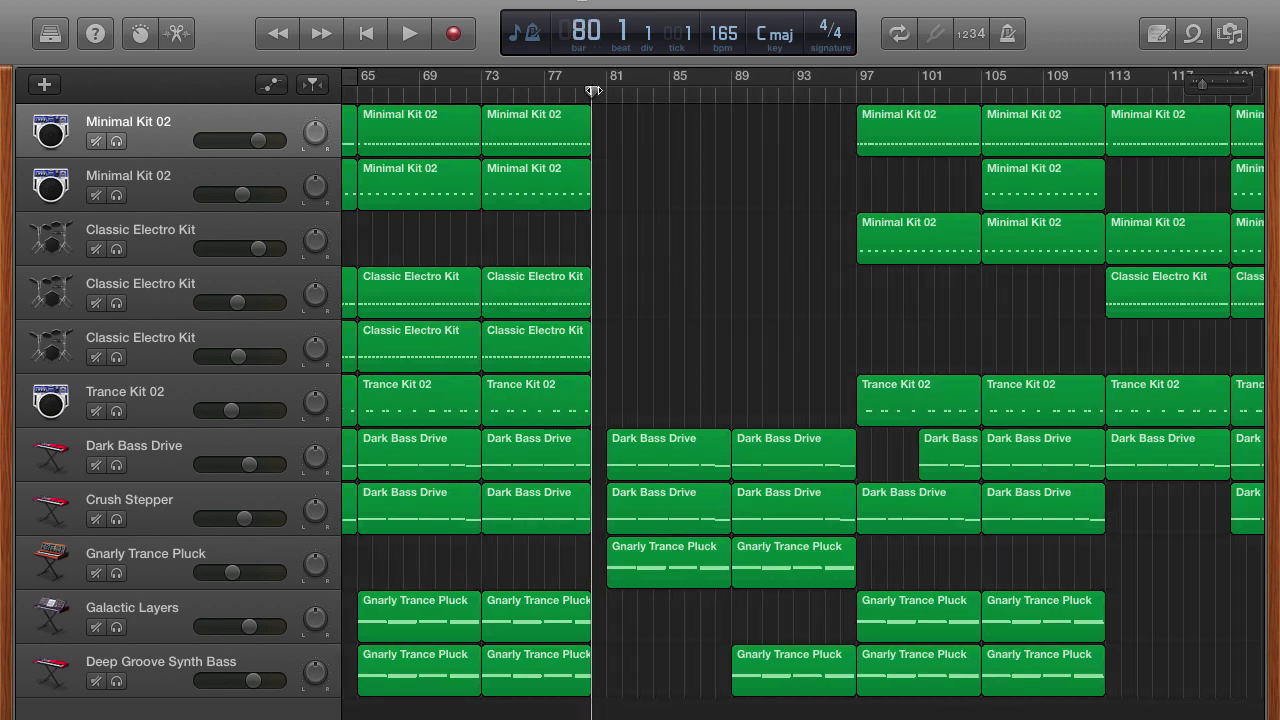
Step: Examine the rest of the arrangement up to about bar 161, and return to the song's opening sections
{"action": "scroll", "coordinate": [942, 118], "scroll_direction": "right", "scroll_amount": 10}
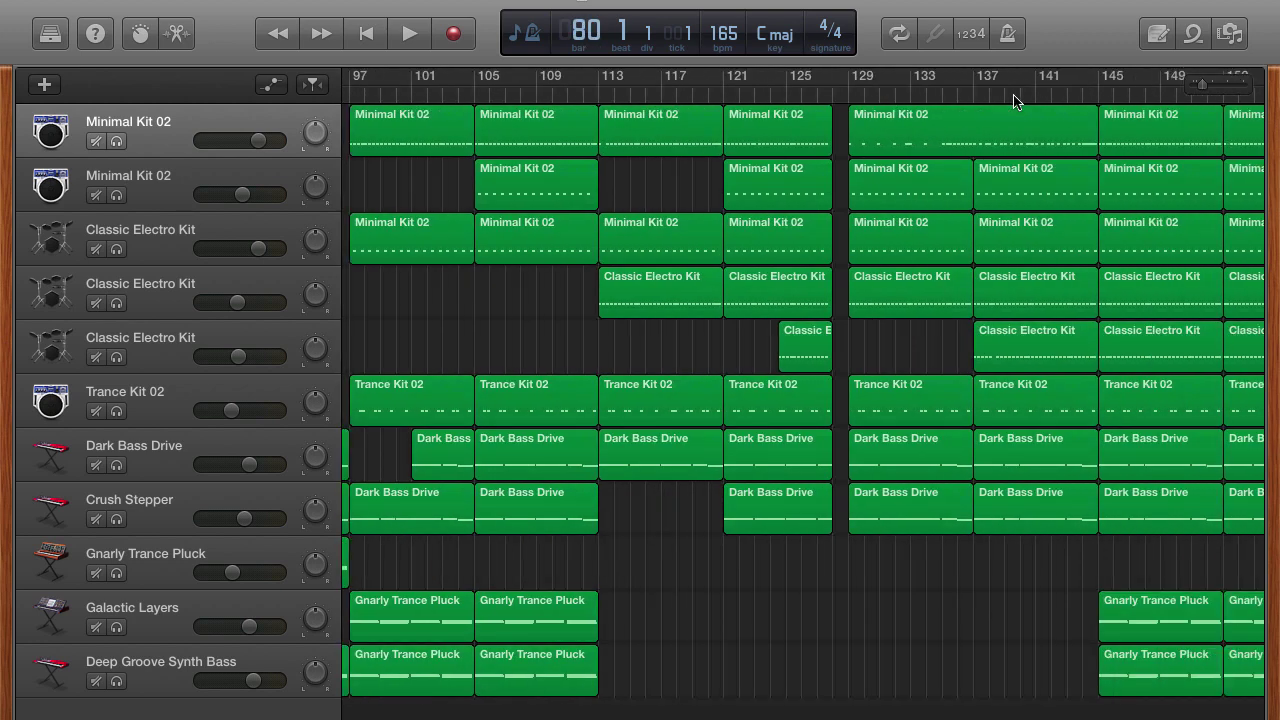
{"action": "scroll", "coordinate": [1043, 109], "scroll_direction": "right", "scroll_amount": 10}
{"action": "scroll", "coordinate": [770, 183], "scroll_direction": "left", "scroll_amount": 5}
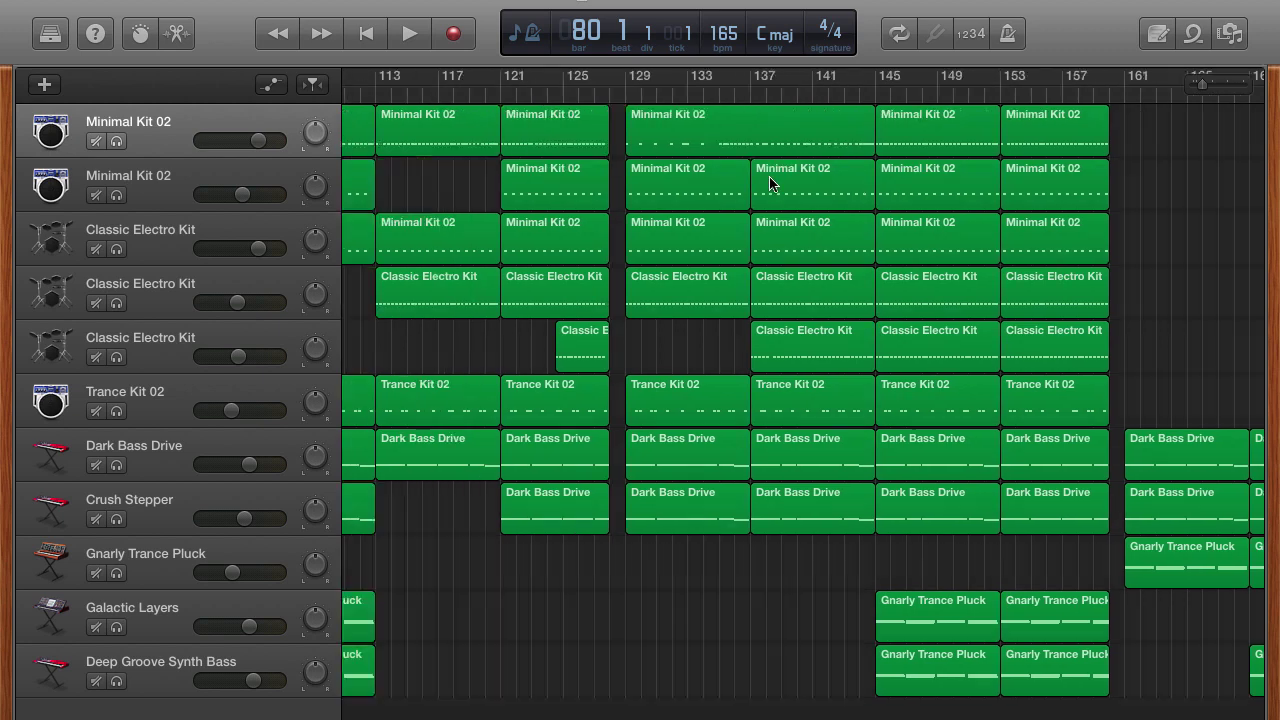
{"action": "scroll", "coordinate": [770, 183], "scroll_direction": "left", "scroll_amount": 20}
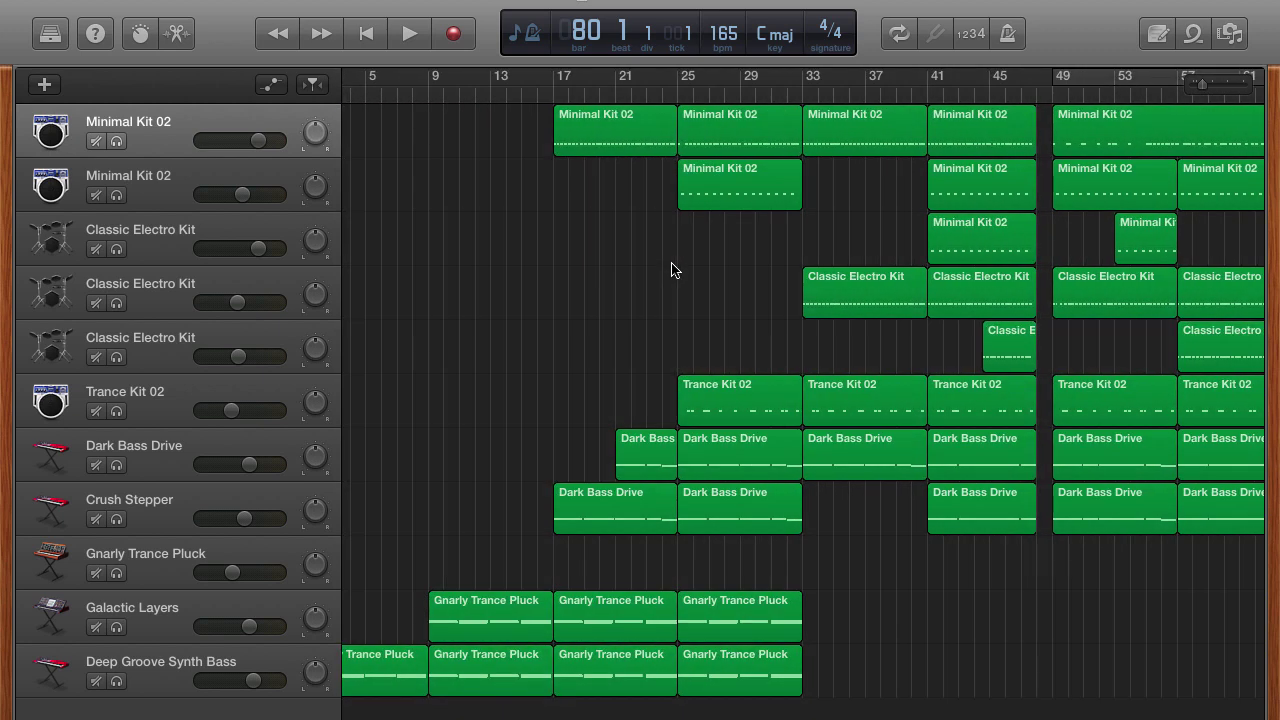
{"action": "scroll", "coordinate": [672, 270], "scroll_direction": "left", "scroll_amount": 2}
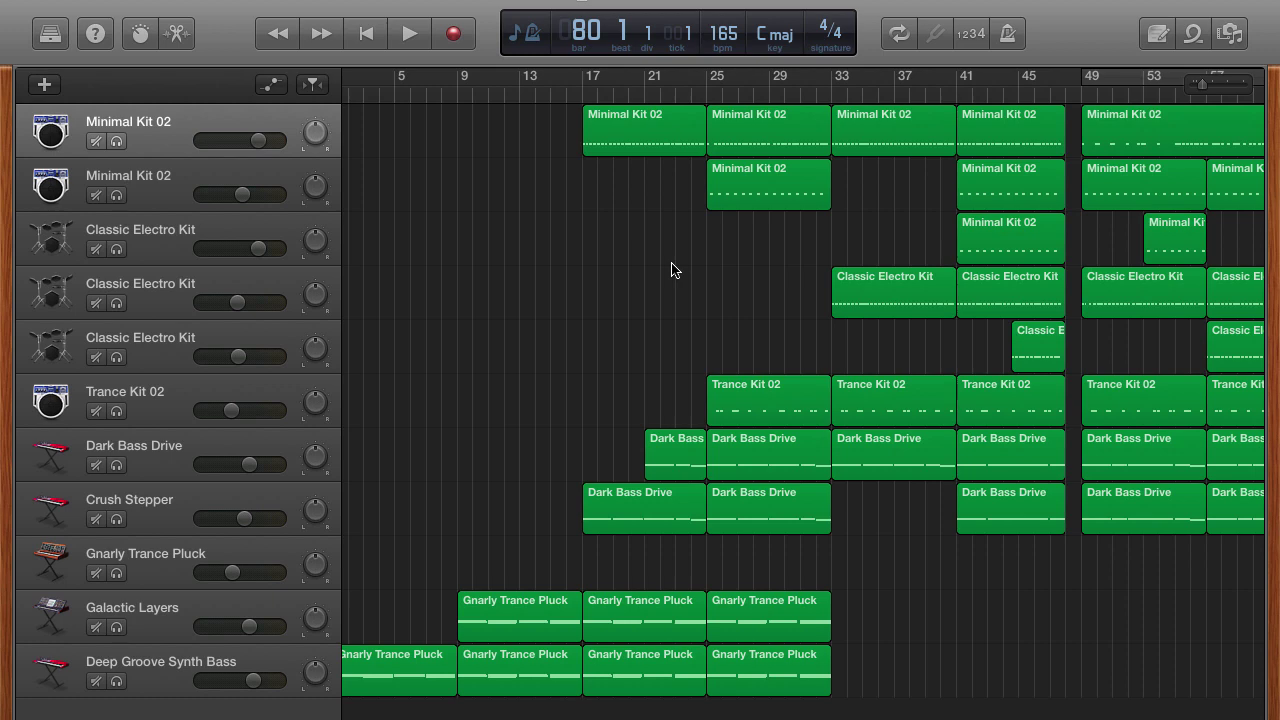
{"action": "scroll", "coordinate": [640, 262], "scroll_direction": "right", "scroll_amount": 2}
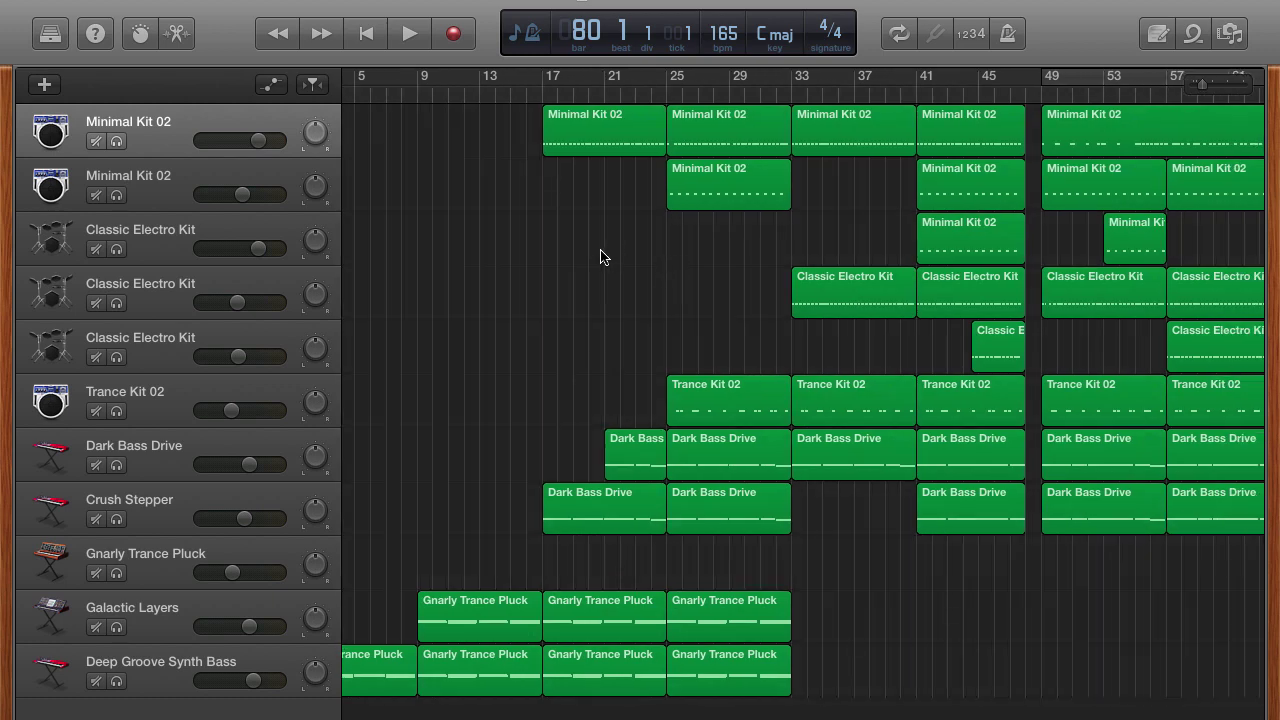
{"action": "scroll", "coordinate": [889, 240], "scroll_direction": "right", "scroll_amount": 6}
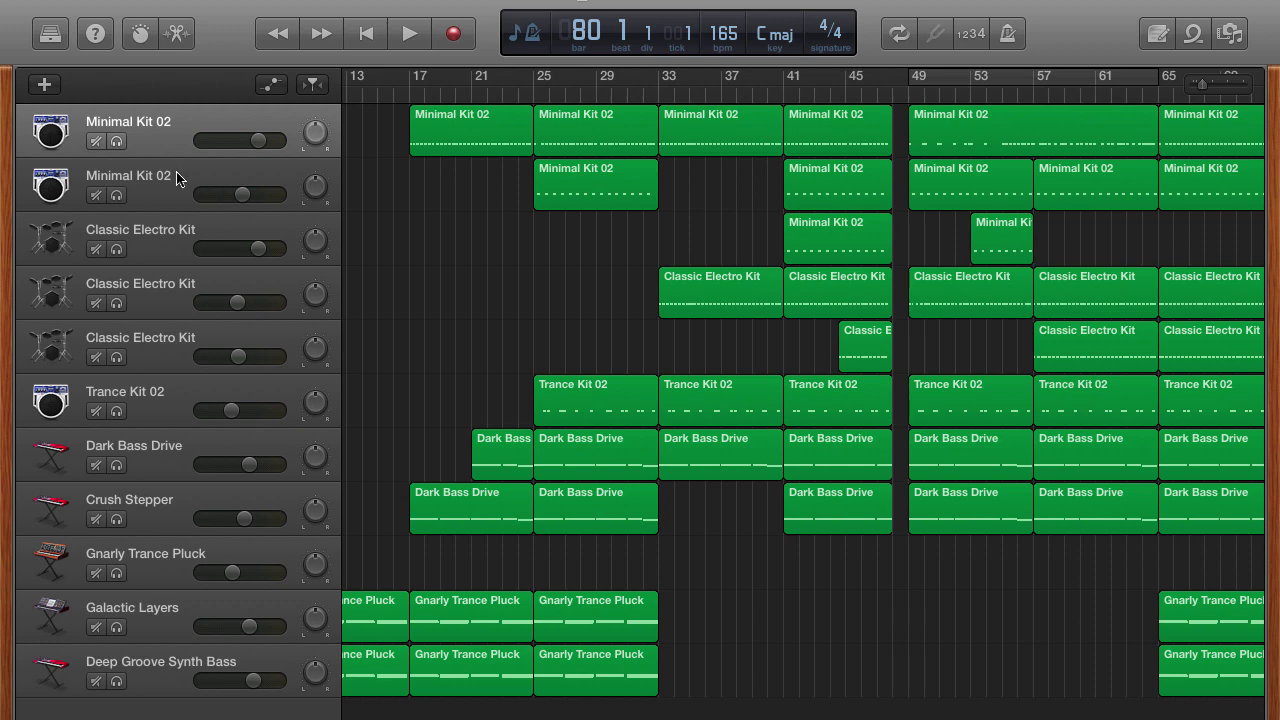
Step: Create a new software instrument track below the first Minimal Kit 02 track
{"action": "left_click", "coordinate": [44, 85]}
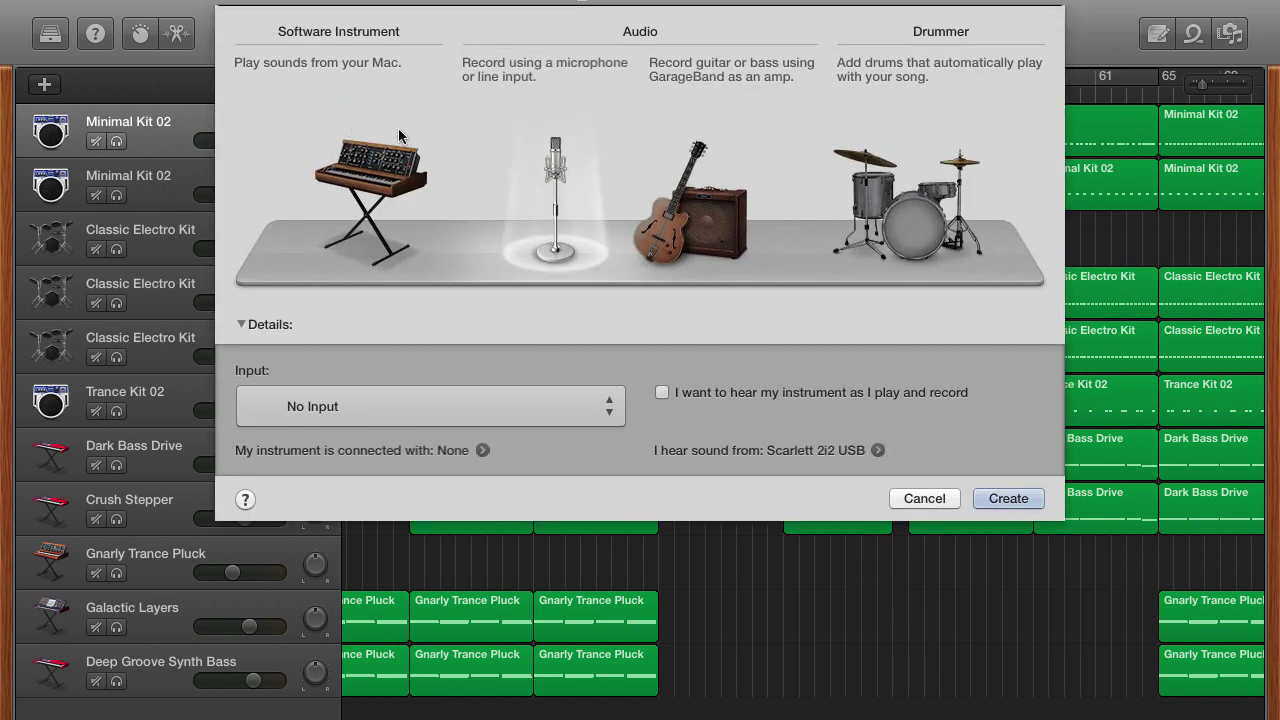
{"action": "left_click", "coordinate": [378, 160]}
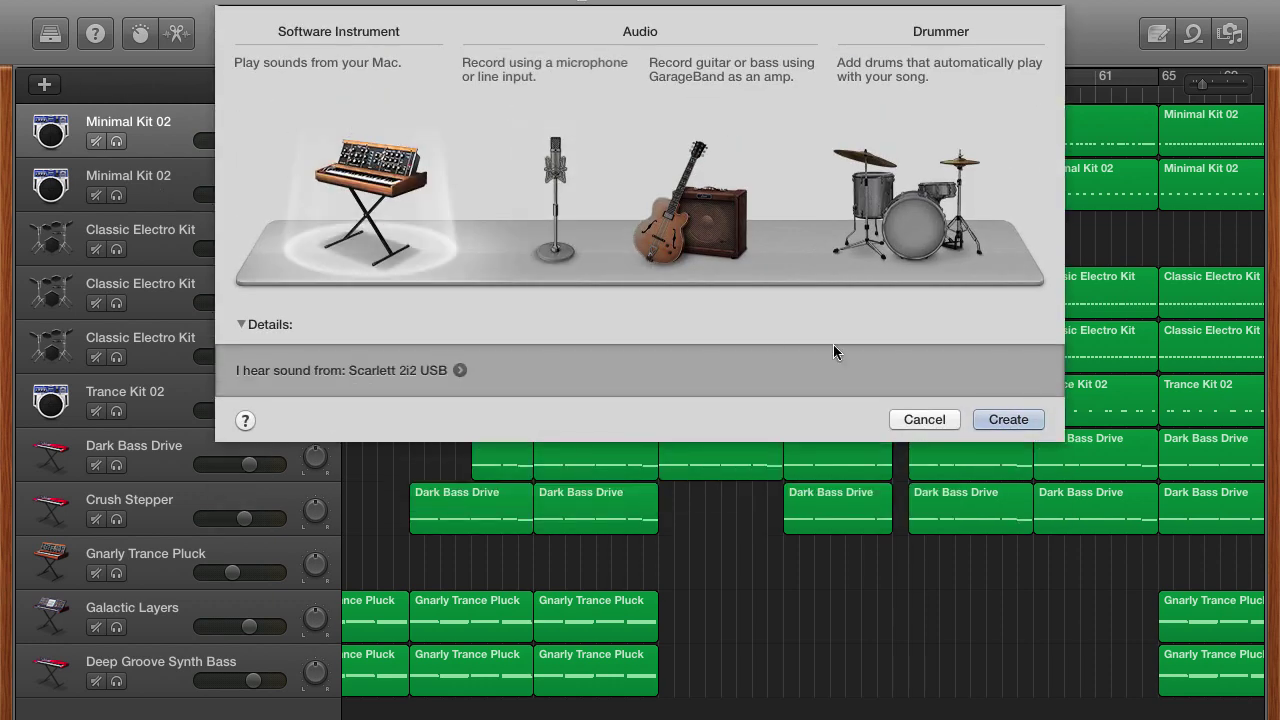
{"action": "left_click", "coordinate": [1008, 419]}
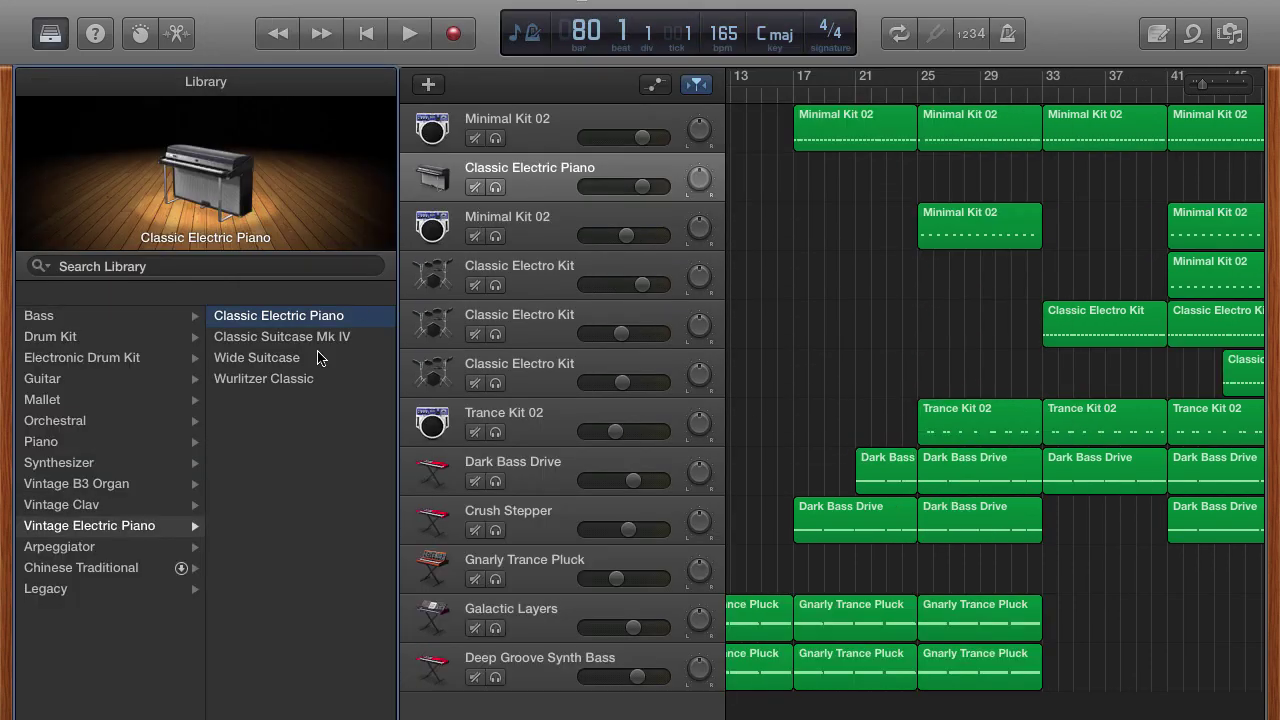
Step: Load the Transition FX patch from the Legacy GarageBand Sound Effects library onto the new track
{"action": "left_click", "coordinate": [70, 589]}
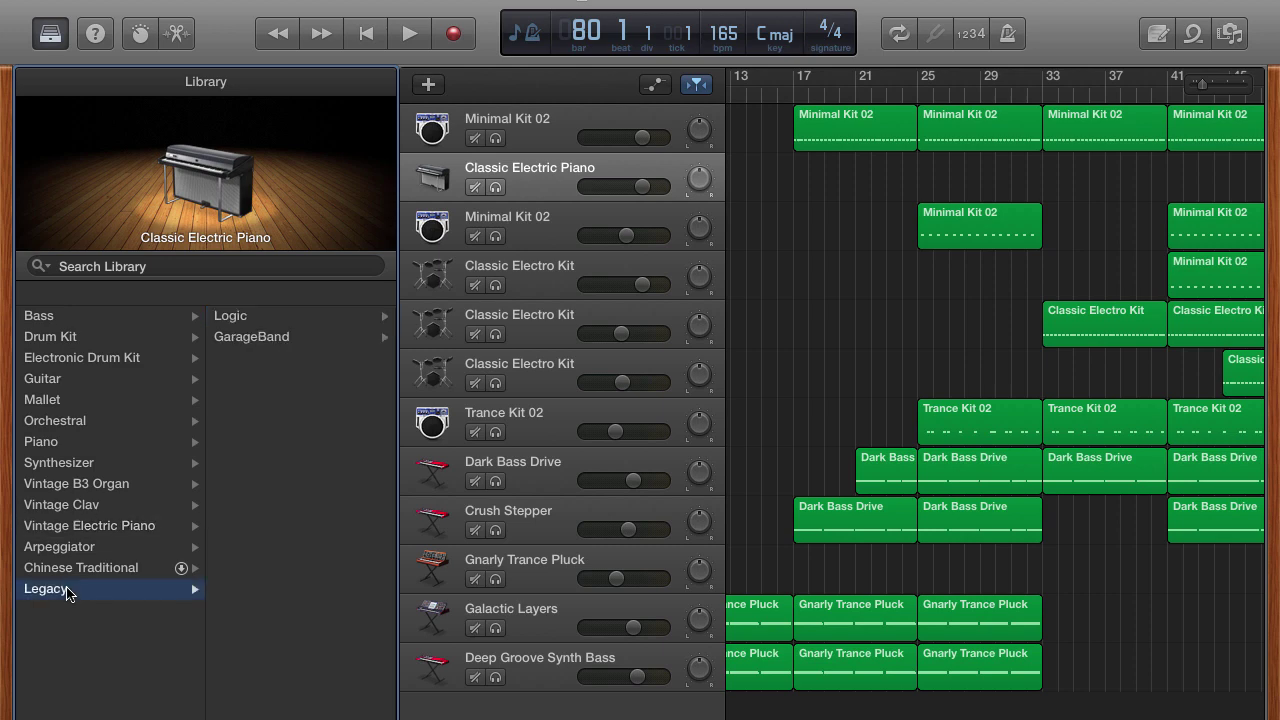
{"action": "left_click", "coordinate": [248, 322]}
{"action": "left_click", "coordinate": [62, 337]}
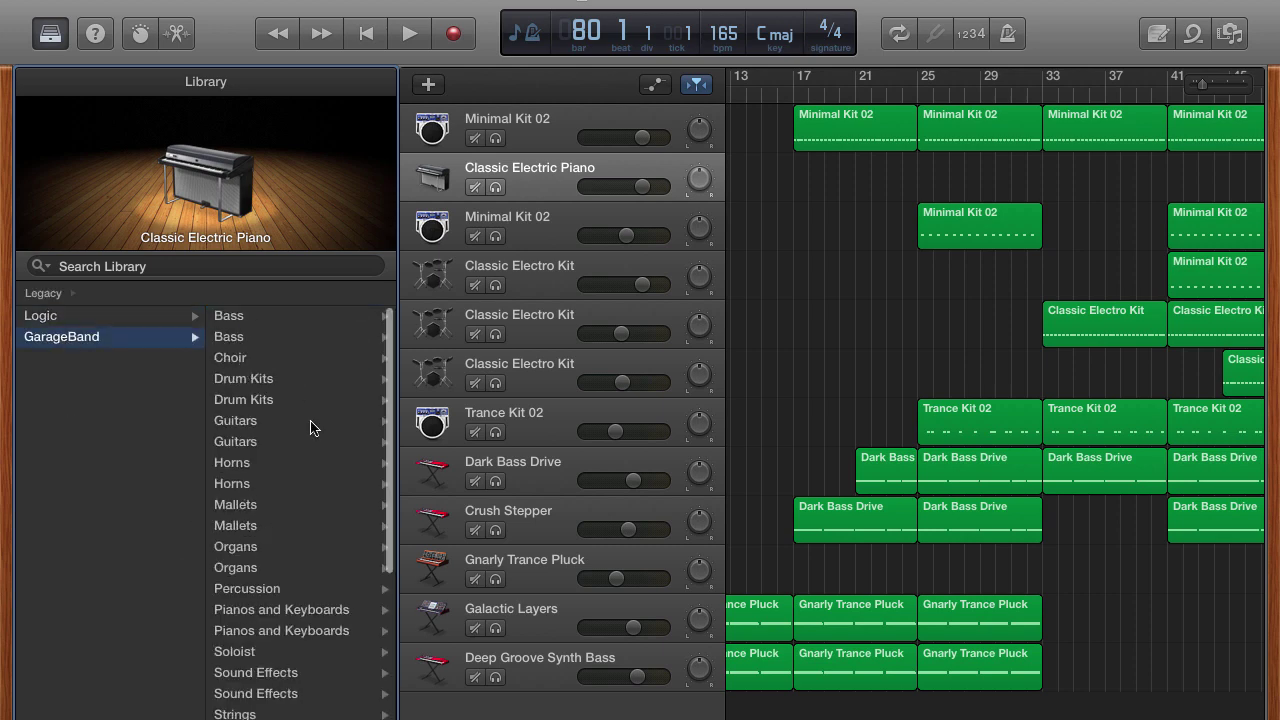
{"action": "scroll", "coordinate": [306, 474], "scroll_direction": "down", "scroll_amount": 5}
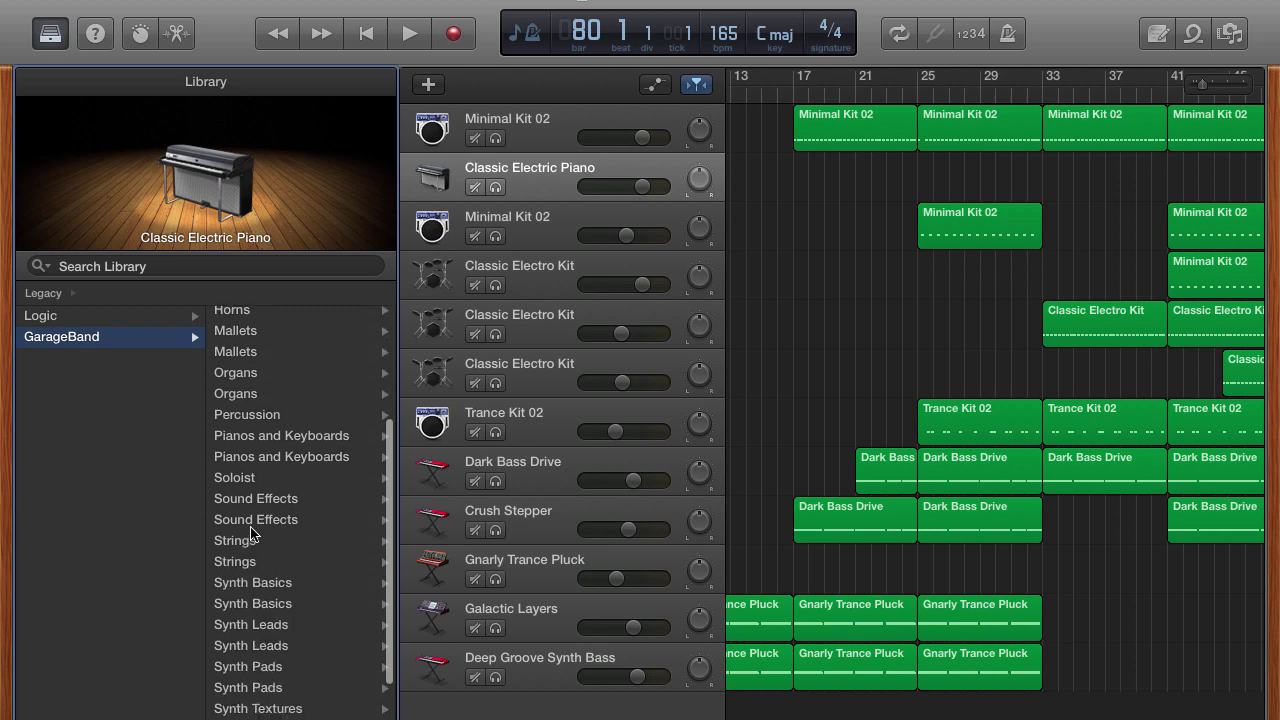
{"action": "left_click", "coordinate": [251, 524]}
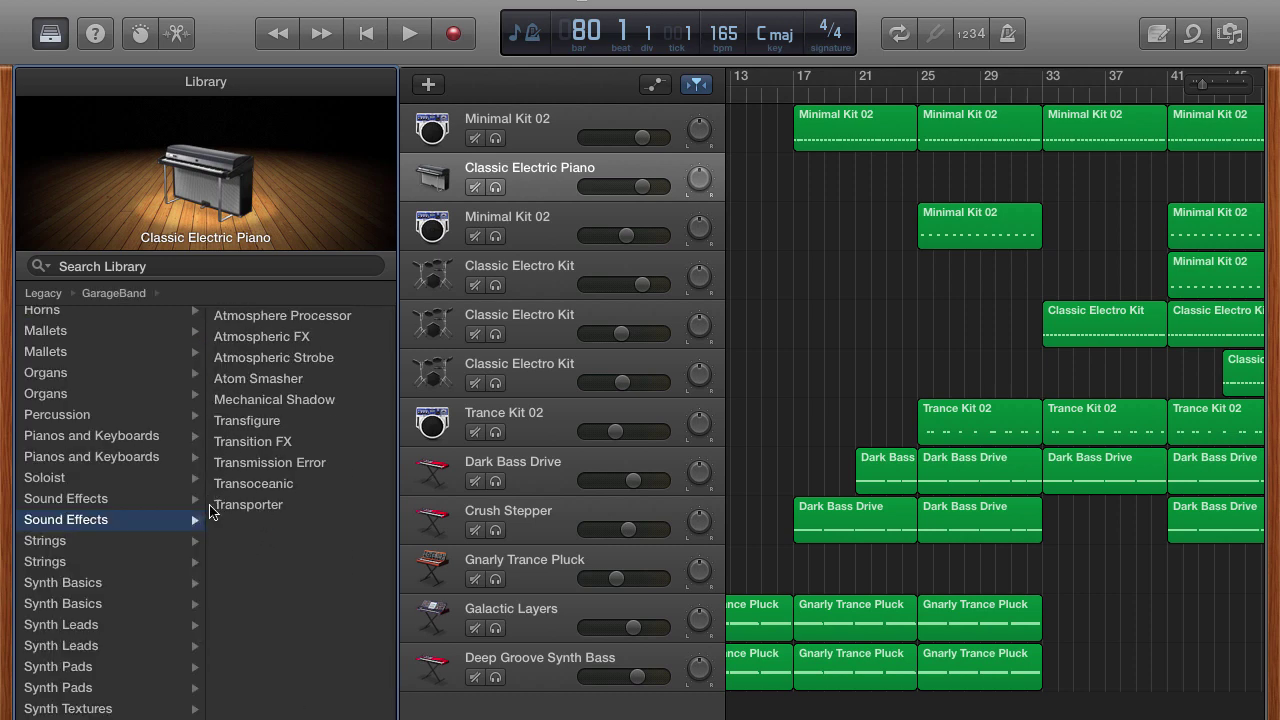
{"action": "left_click", "coordinate": [283, 444]}
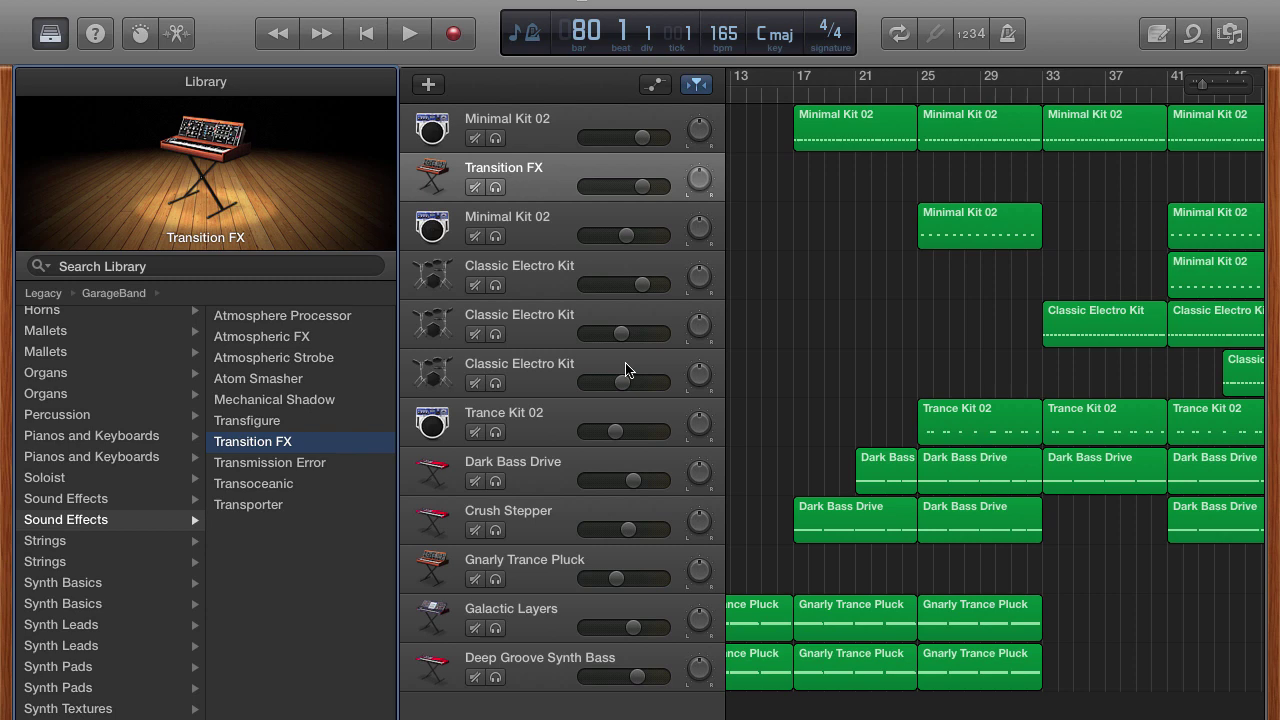
Step: Show Musical Typing below the Transition FX track header and audition the notes C, D, E and F
{"action": "key", "text": "super+k"}
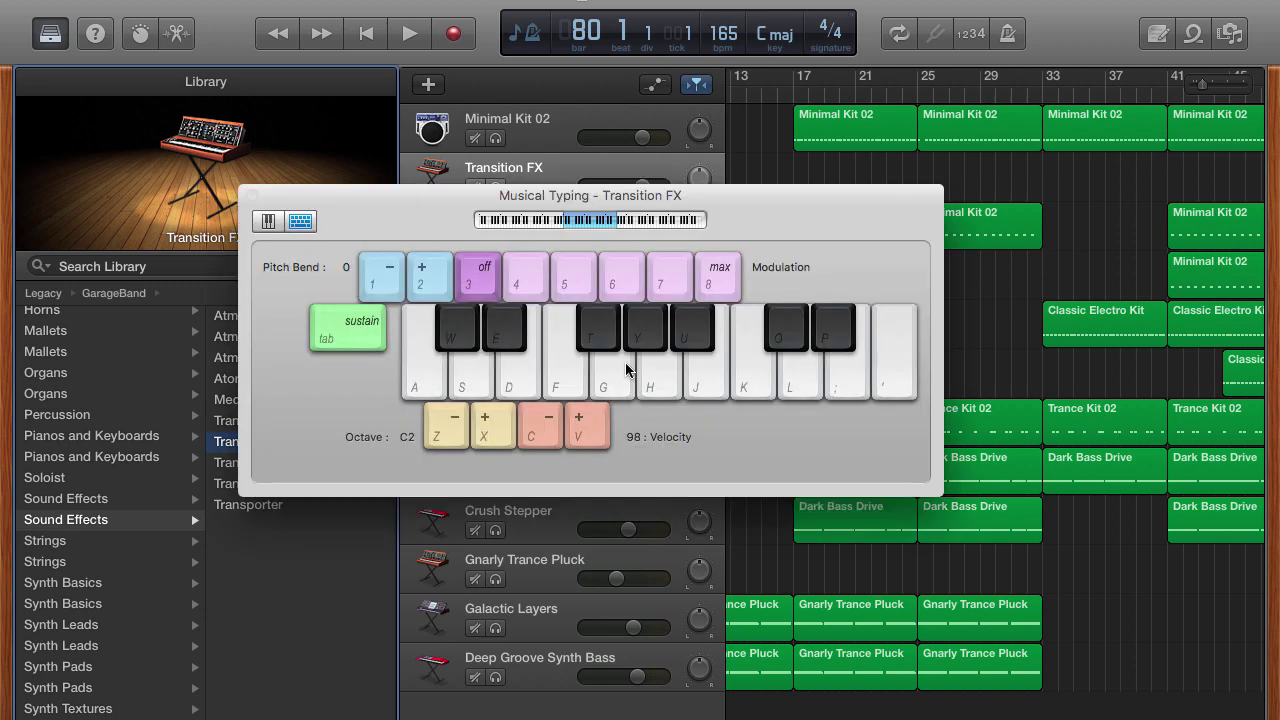
{"action": "left_click_drag", "start_coordinate": [536, 214], "coordinate": [537, 350]}
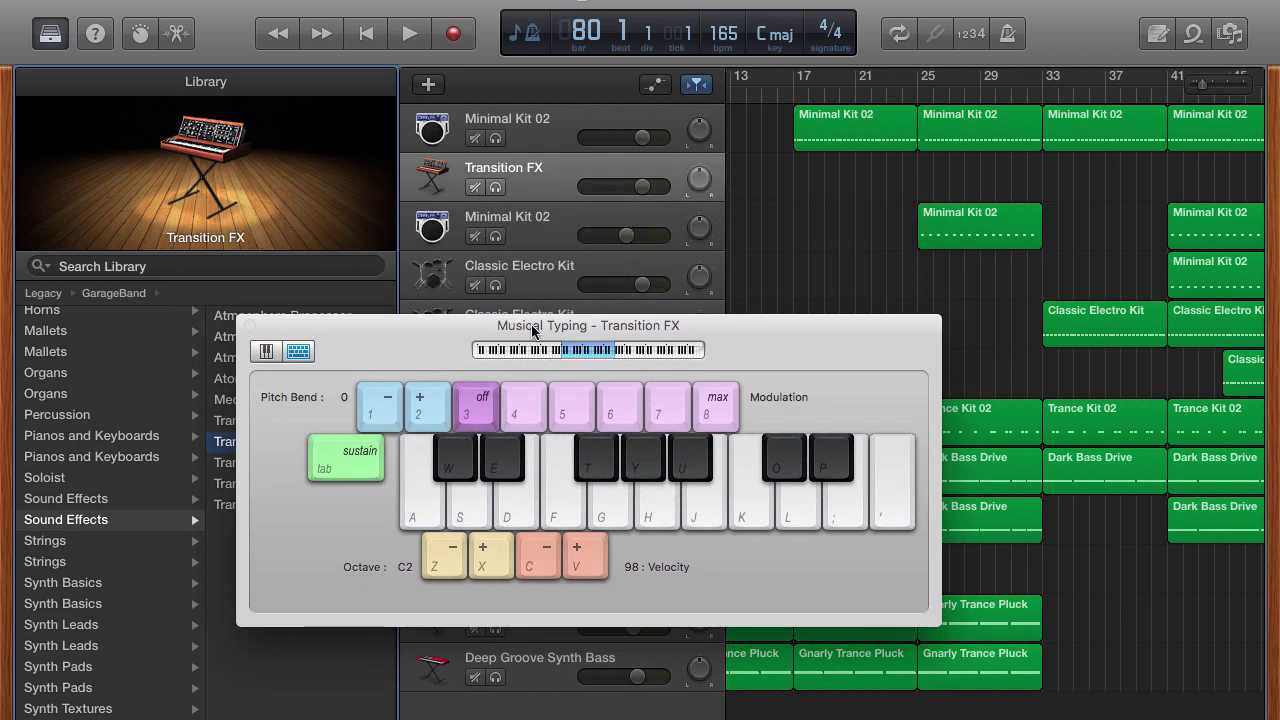
{"action": "key", "text": "a"}
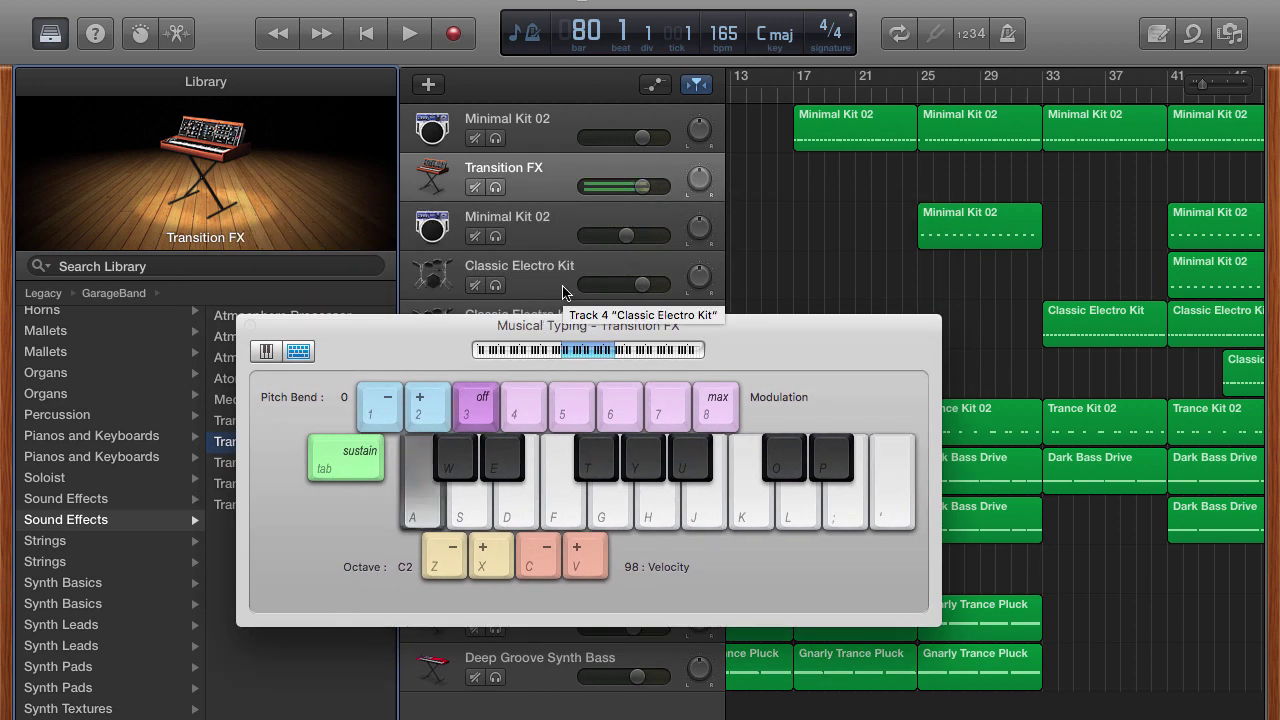
{"action": "key", "text": "s"}
{"action": "key", "text": "d"}
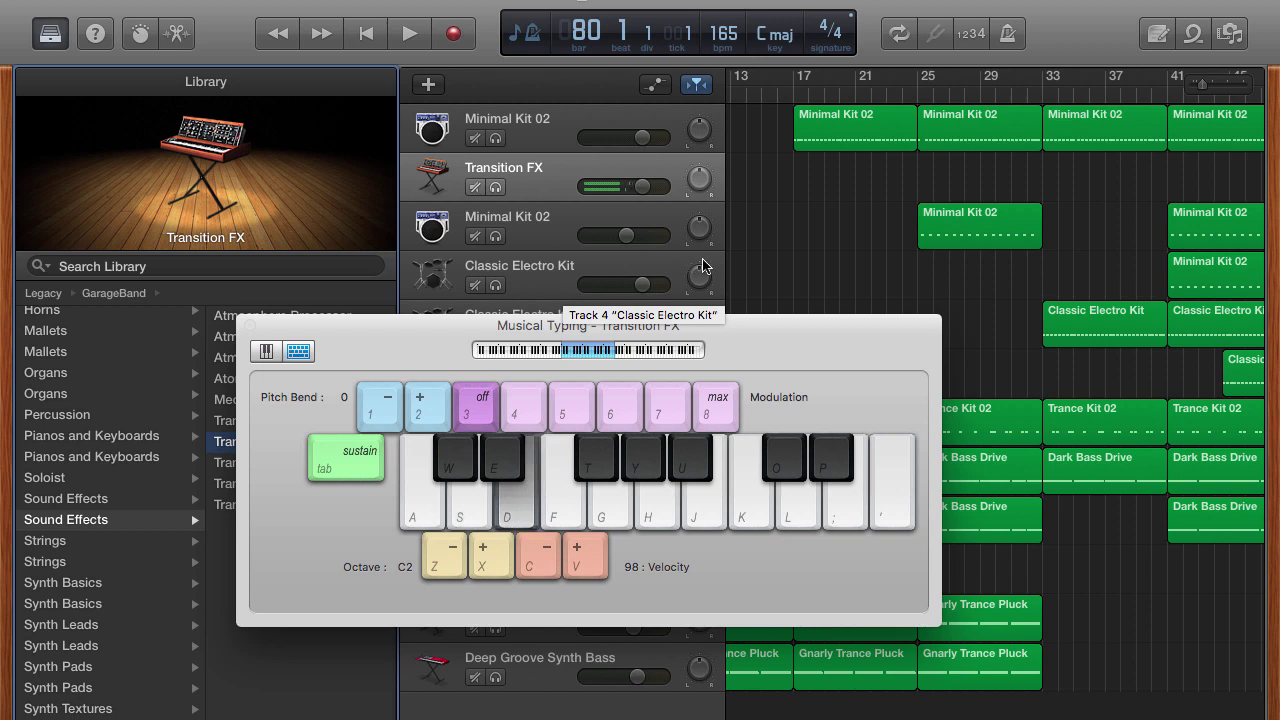
{"action": "key", "text": "f"}
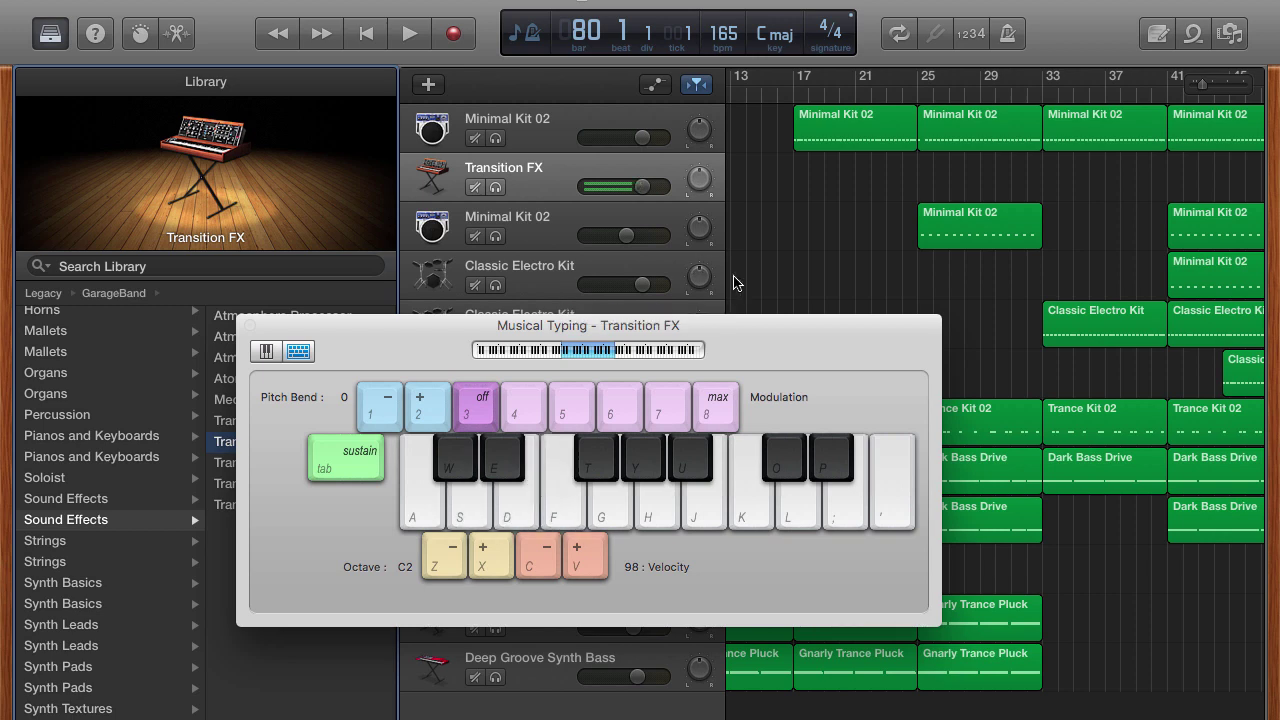
{"action": "key", "text": "d"}
{"action": "scroll", "coordinate": [826, 217], "scroll_direction": "right", "scroll_amount": 5}
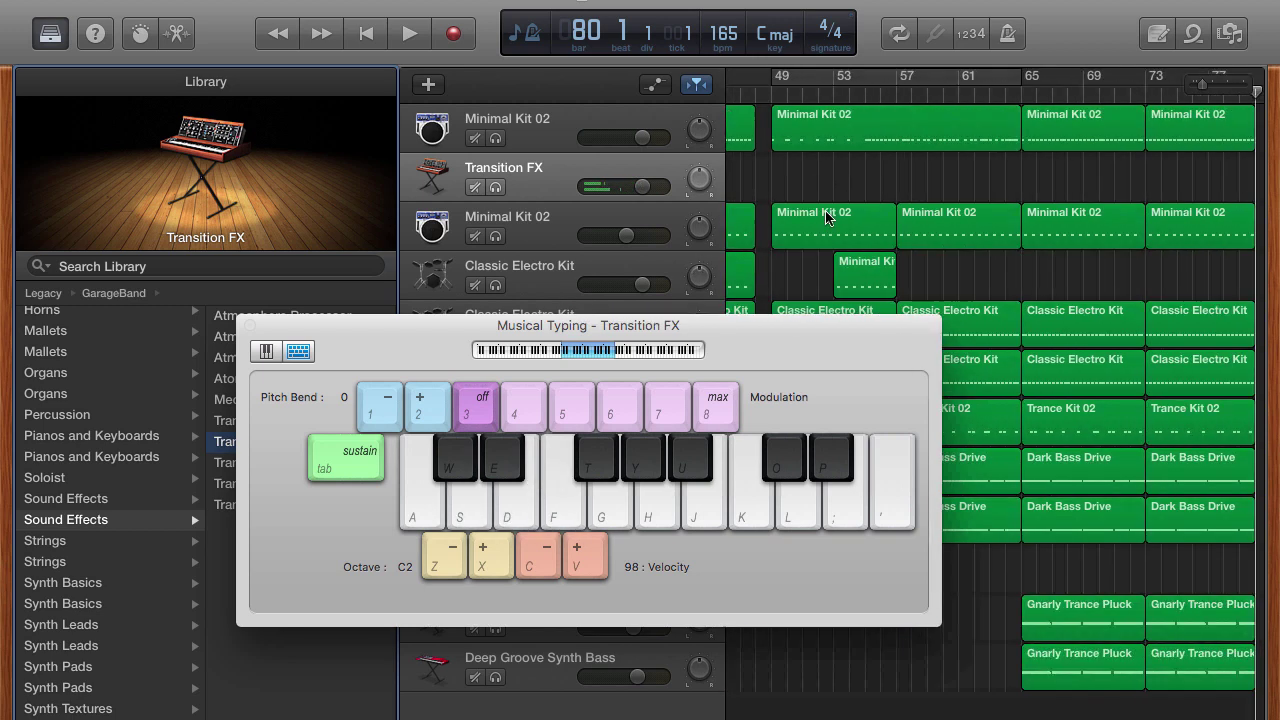
{"action": "scroll", "coordinate": [826, 217], "scroll_direction": "right", "scroll_amount": 10}
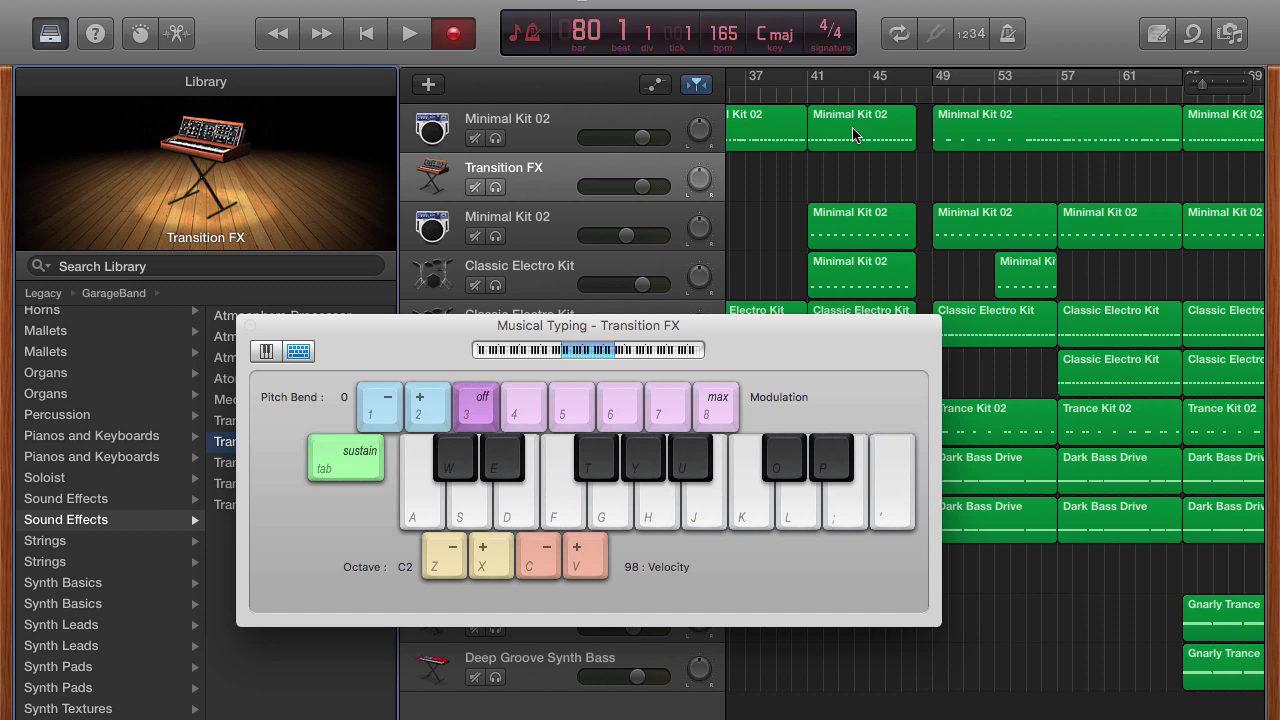
{"action": "key", "text": "space"}
{"action": "key", "text": "space"}
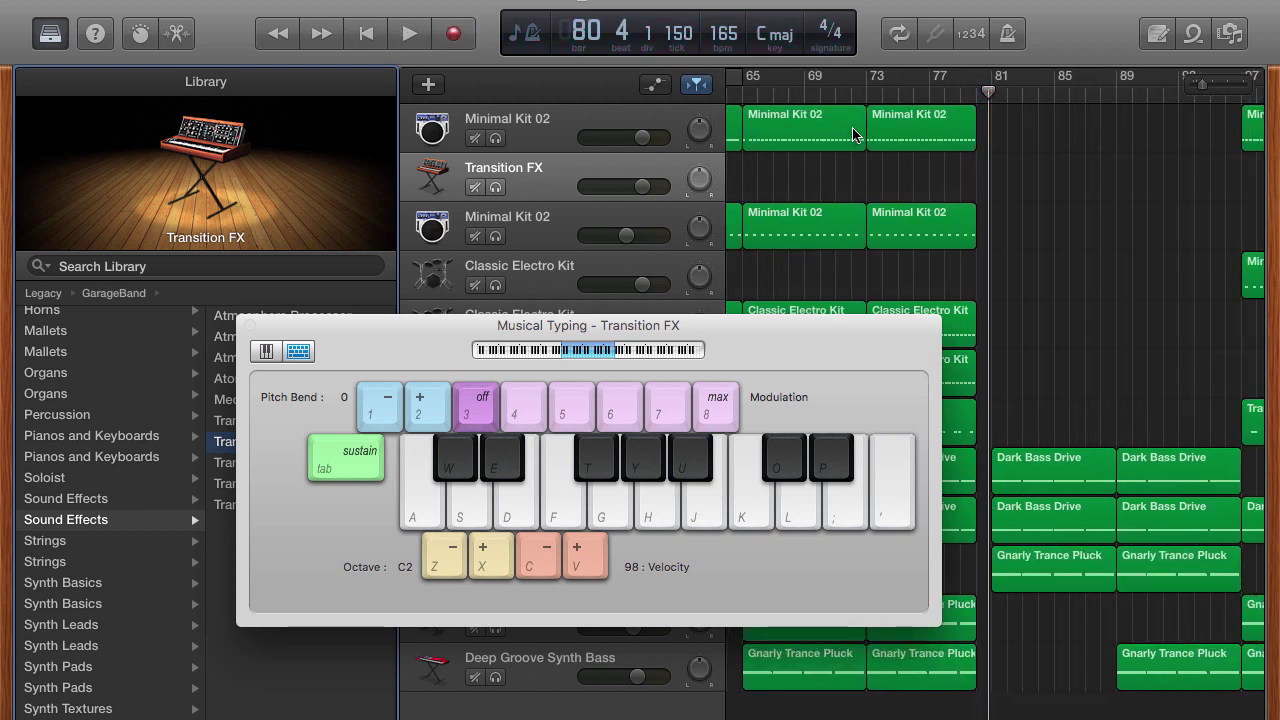
Step: Rehearse the Transition FX notes E and F against song playback from bar 46, and stop playback
{"action": "scroll", "coordinate": [853, 135], "scroll_direction": "left", "scroll_amount": 10}
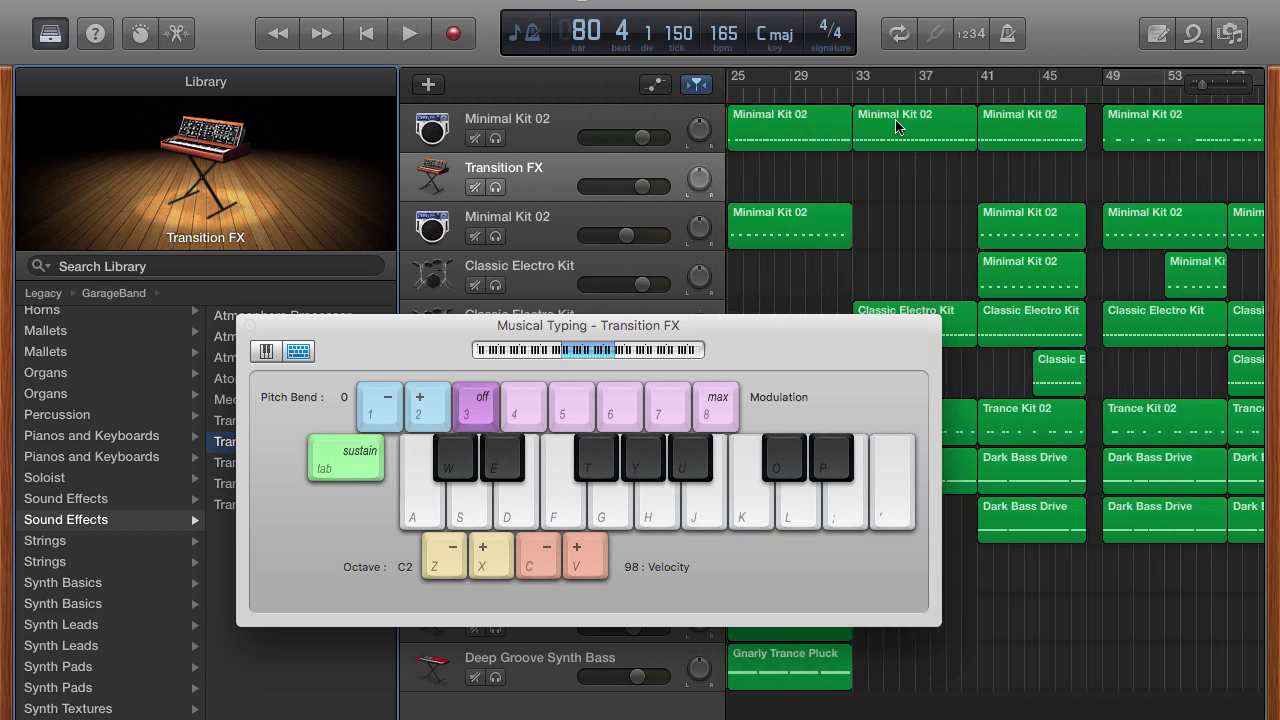
{"action": "scroll", "coordinate": [896, 125], "scroll_direction": "right", "scroll_amount": 2}
{"action": "left_click", "coordinate": [1013, 95]}
{"action": "key", "text": "d"}
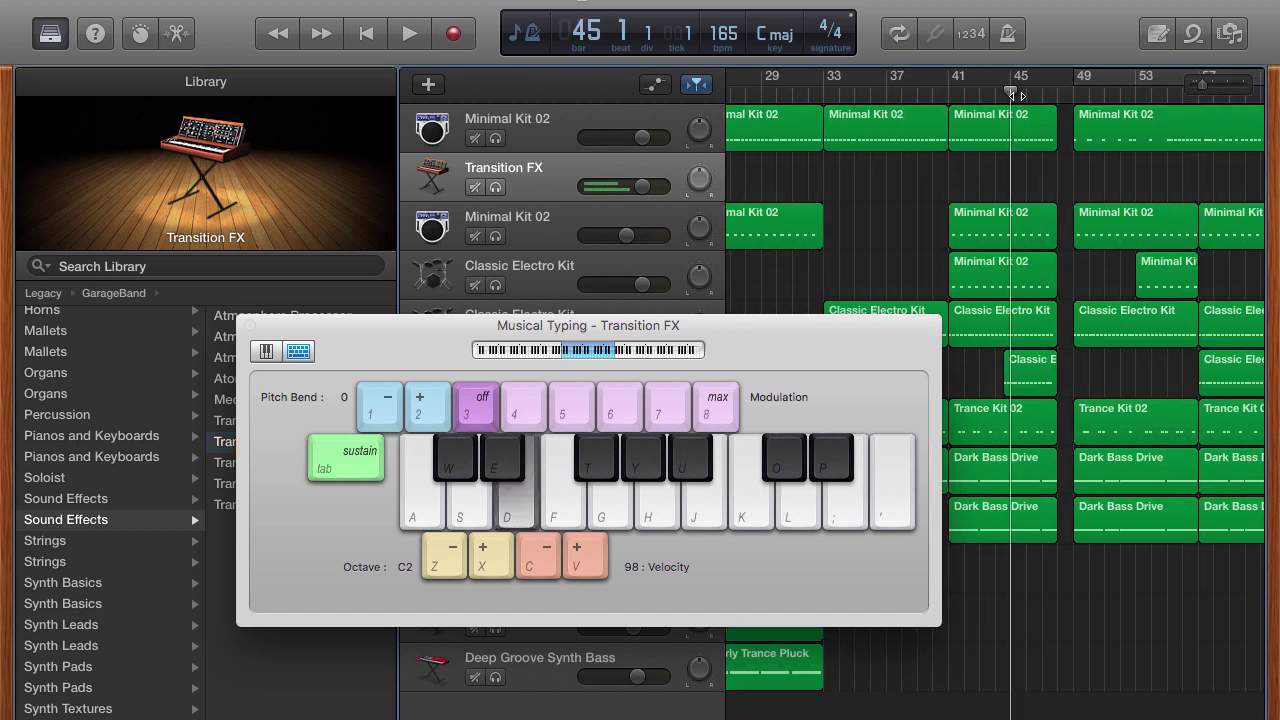
{"action": "key", "text": "f"}
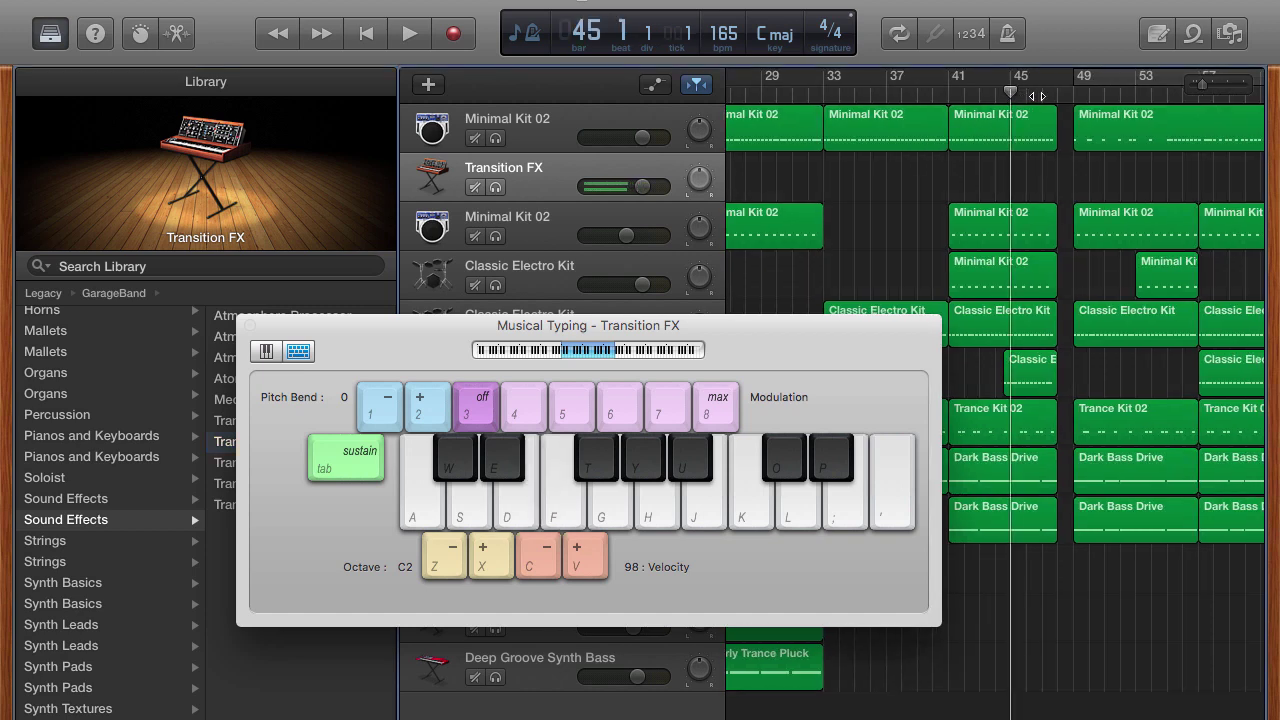
{"action": "left_click", "coordinate": [1044, 91]}
{"action": "left_click", "coordinate": [1027, 92]}
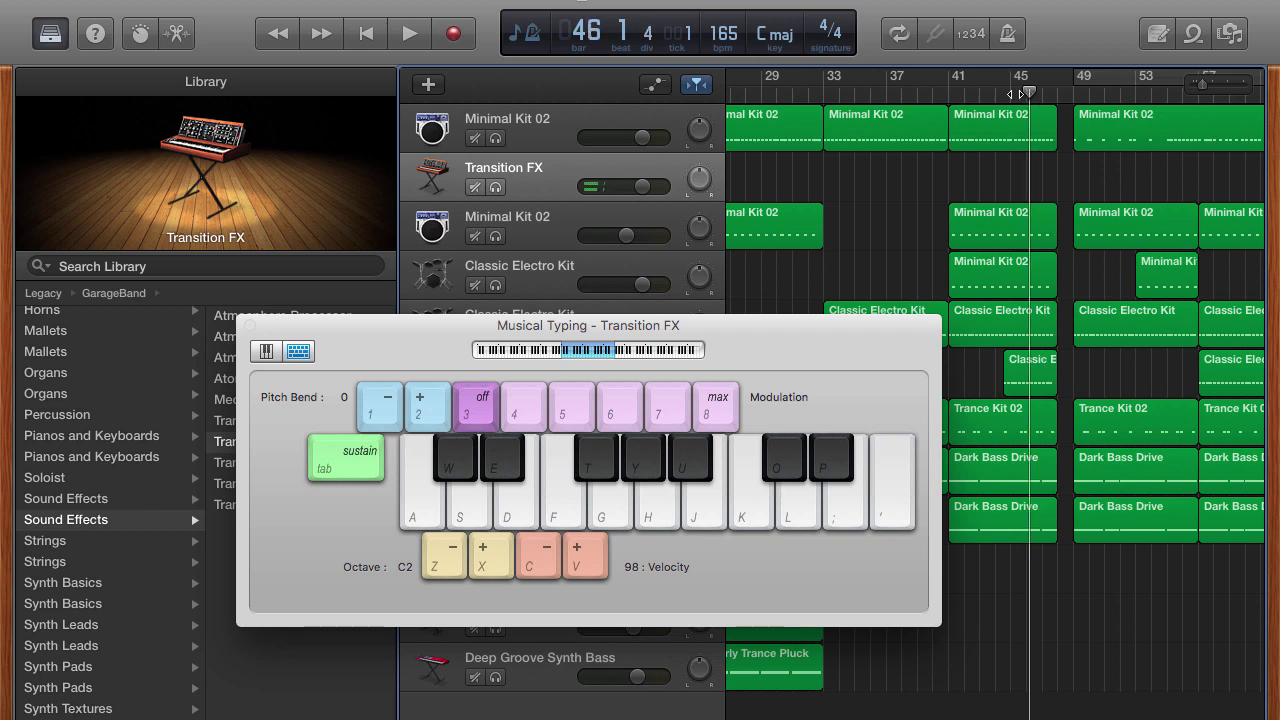
{"action": "key", "text": "space"}
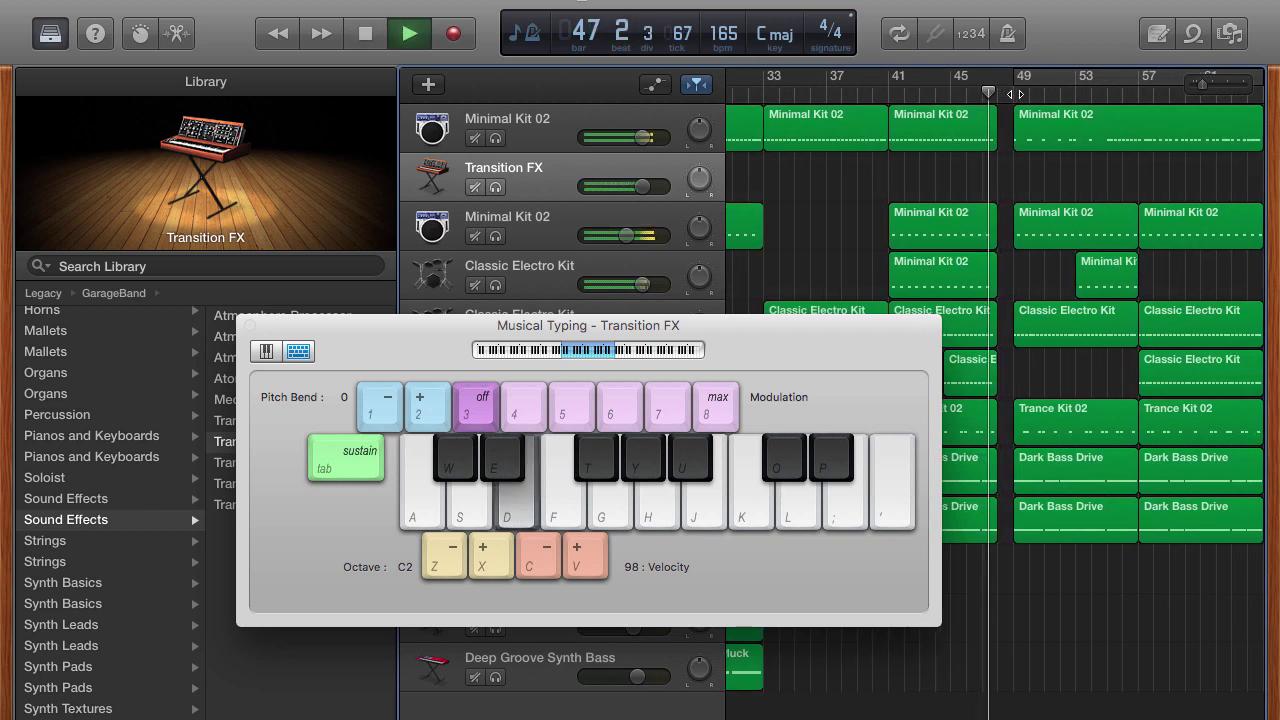
{"action": "key", "text": "f"}
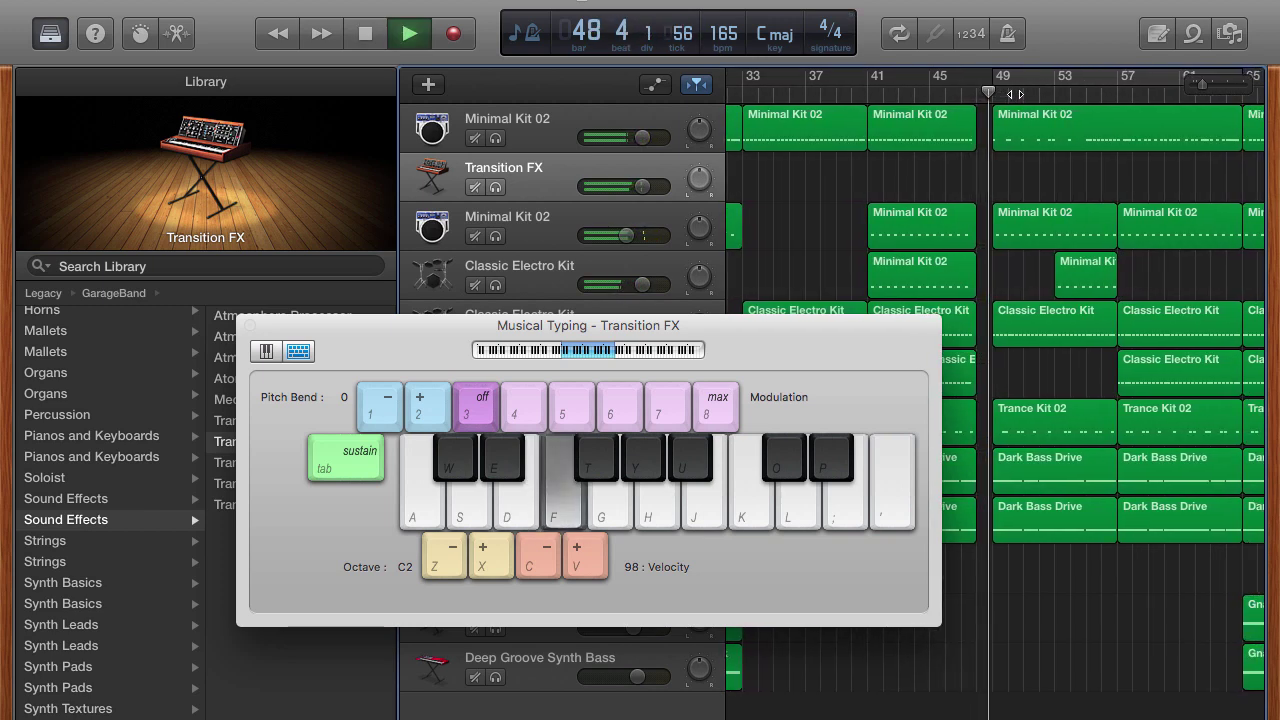
{"action": "key", "text": "space"}
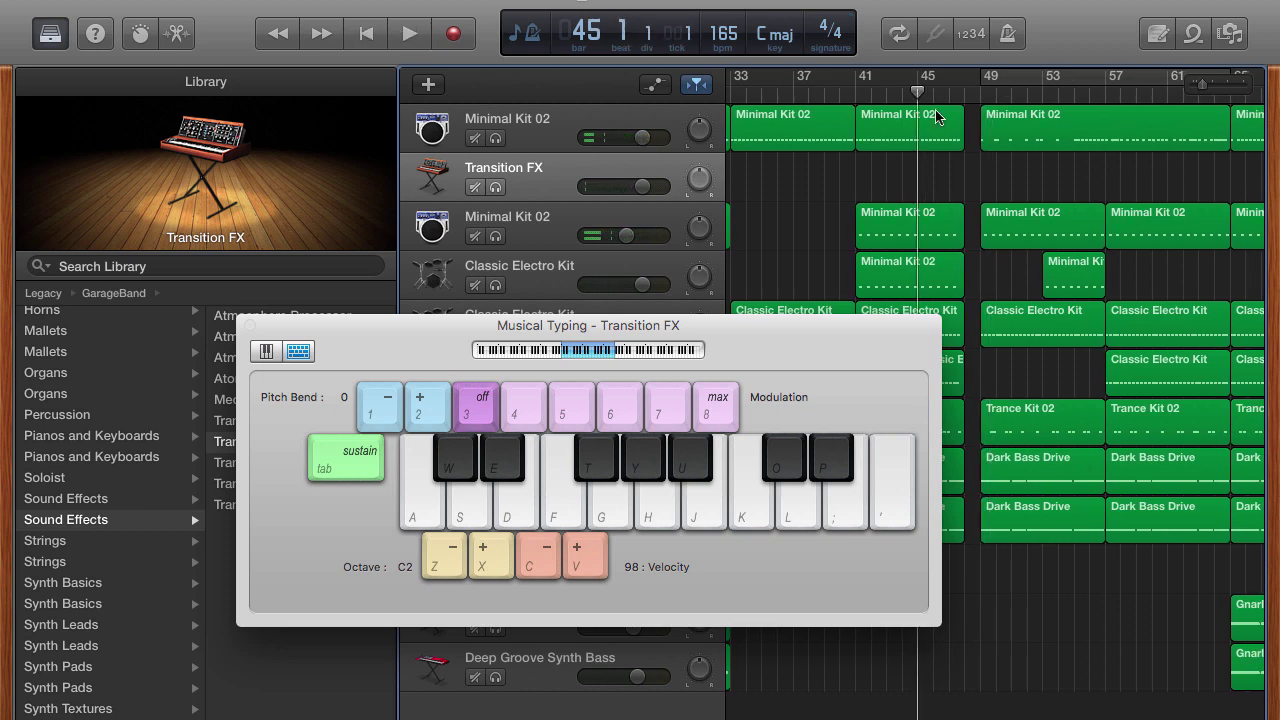
Step: Audition the Transition FX natural notes G, A, B, high C and high D at octave C2
{"action": "key", "text": "g"}
{"action": "key", "text": "h"}
{"action": "key", "text": "j"}
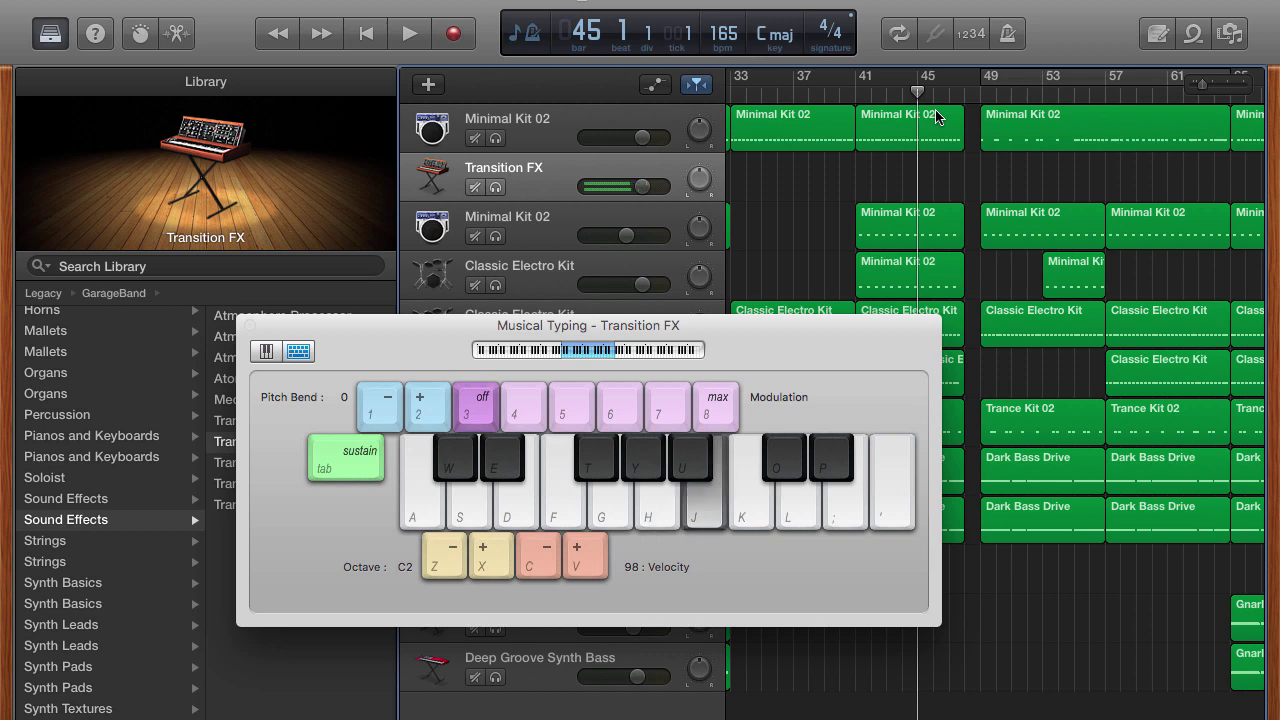
{"action": "key", "text": "k"}
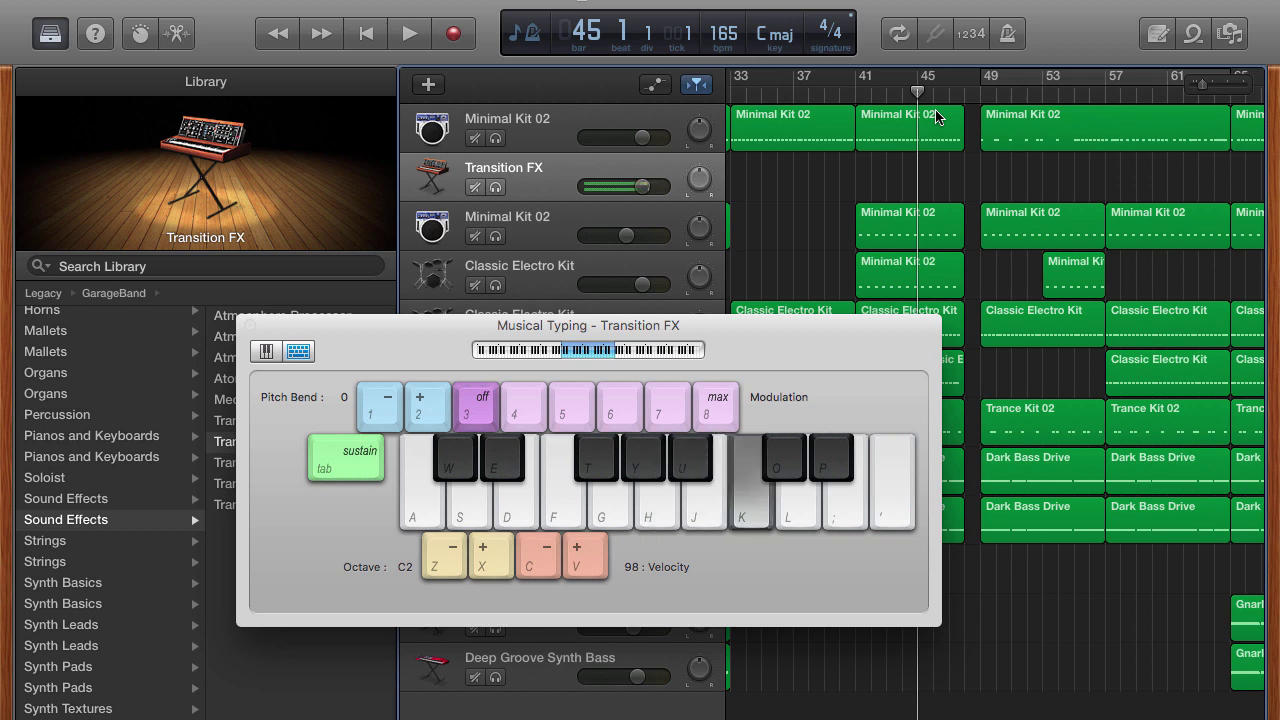
{"action": "key", "text": "k"}
{"action": "key", "text": "l"}
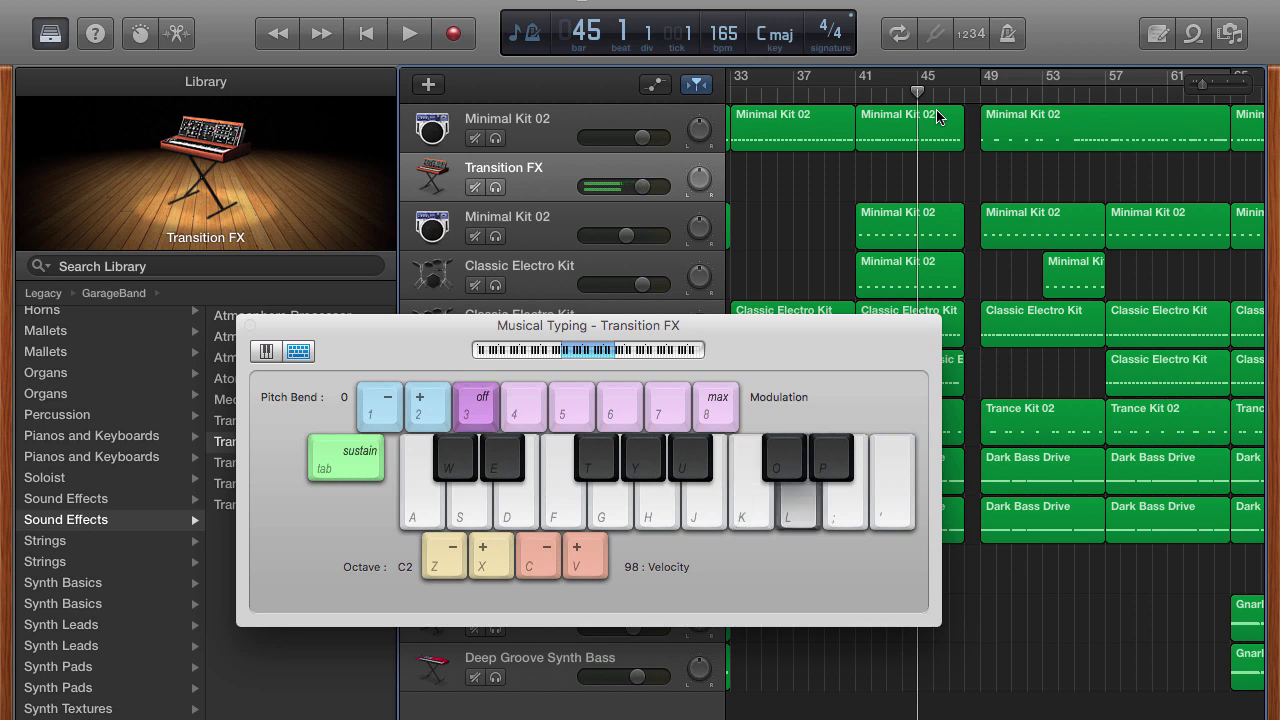
Step: Audition the Transition FX notes C♯ and D♯ in the high and low positions at octave C2
{"action": "key", "text": "o"}
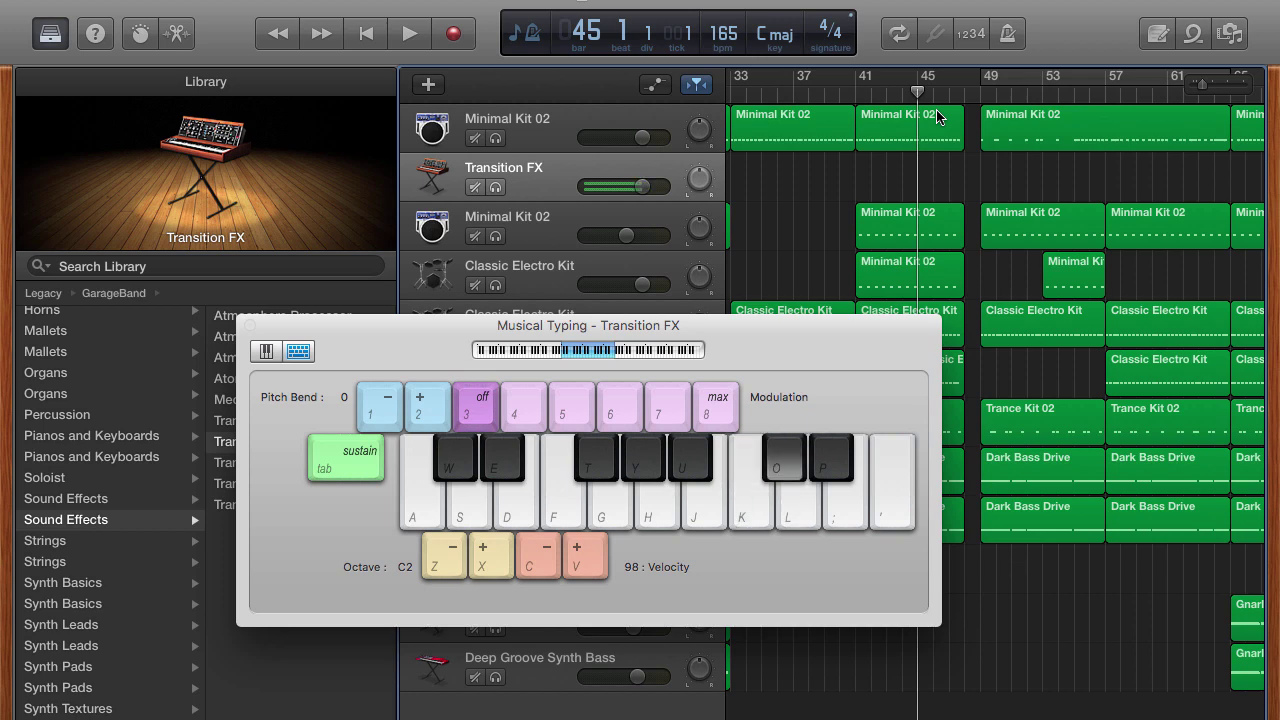
{"action": "key", "text": "o"}
{"action": "key", "text": "p"}
{"action": "key", "text": "w"}
{"action": "key", "text": "e"}
{"action": "key", "text": "w"}
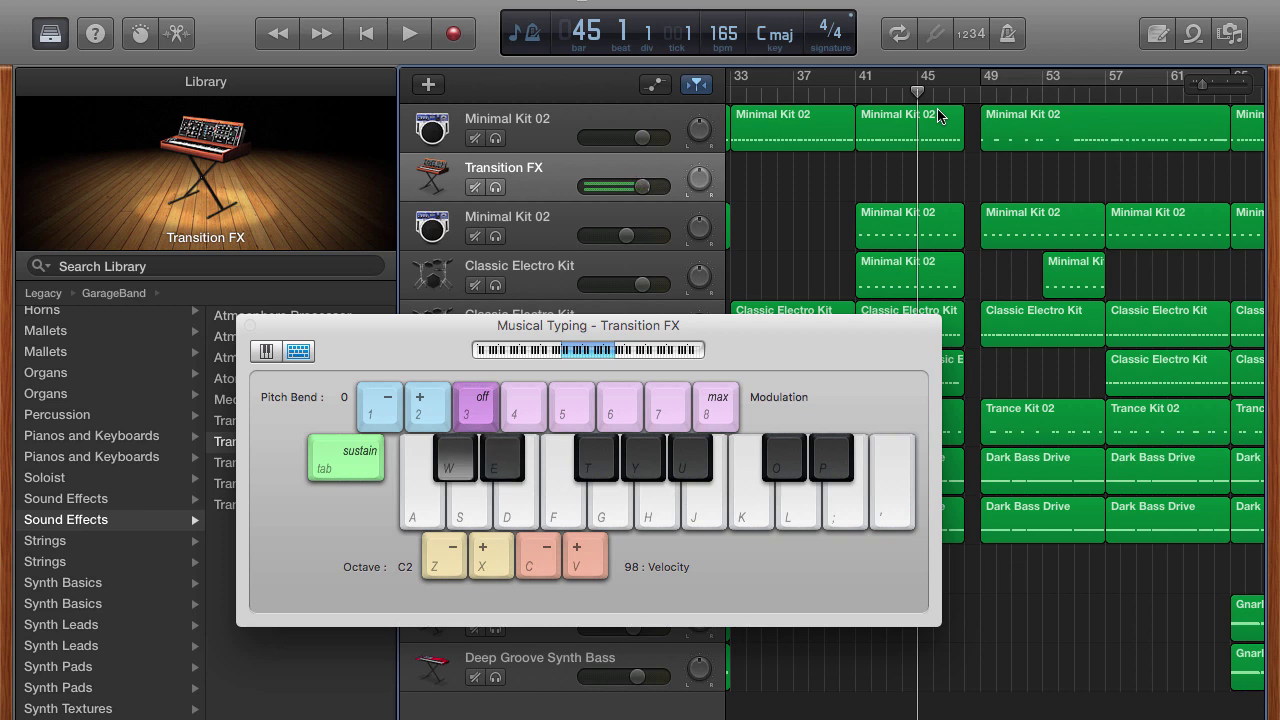
{"action": "key", "text": "w"}
Step: Lower Musical Typing to octave C1 and audition the notes C♯, D♯, E and D
{"action": "key", "text": "z"}
{"action": "key", "text": "w"}
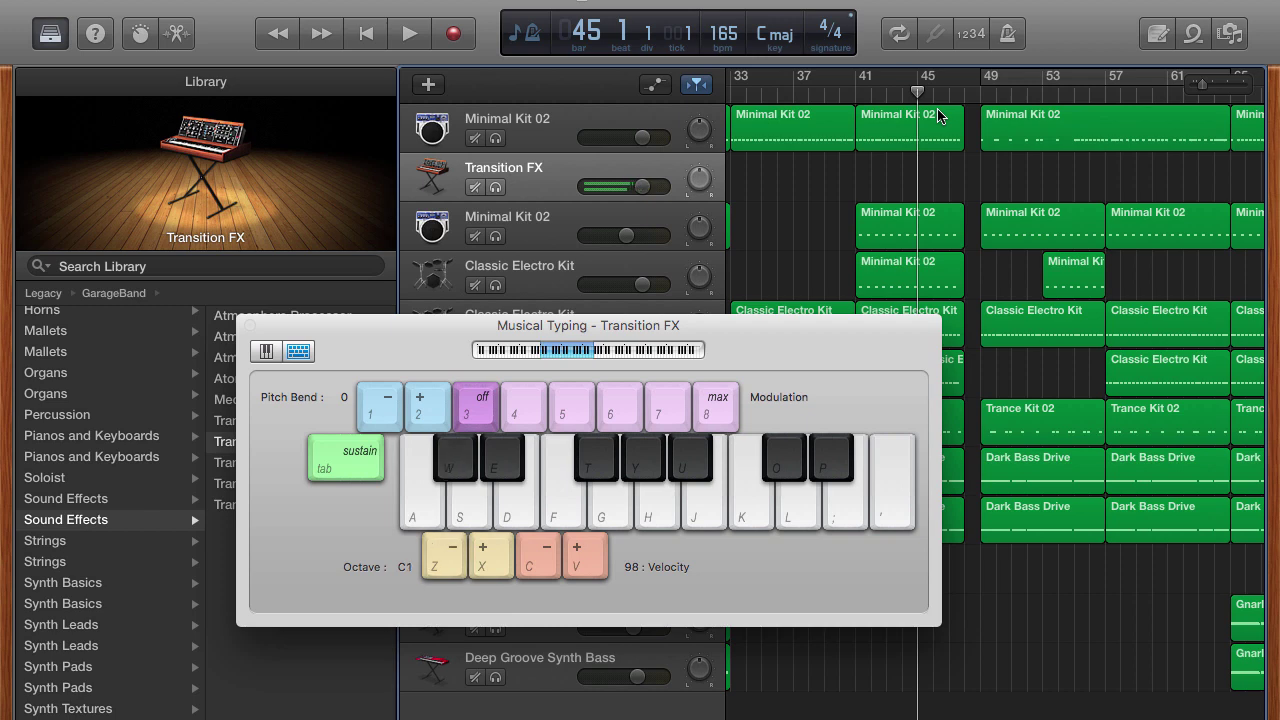
{"action": "key", "text": "e"}
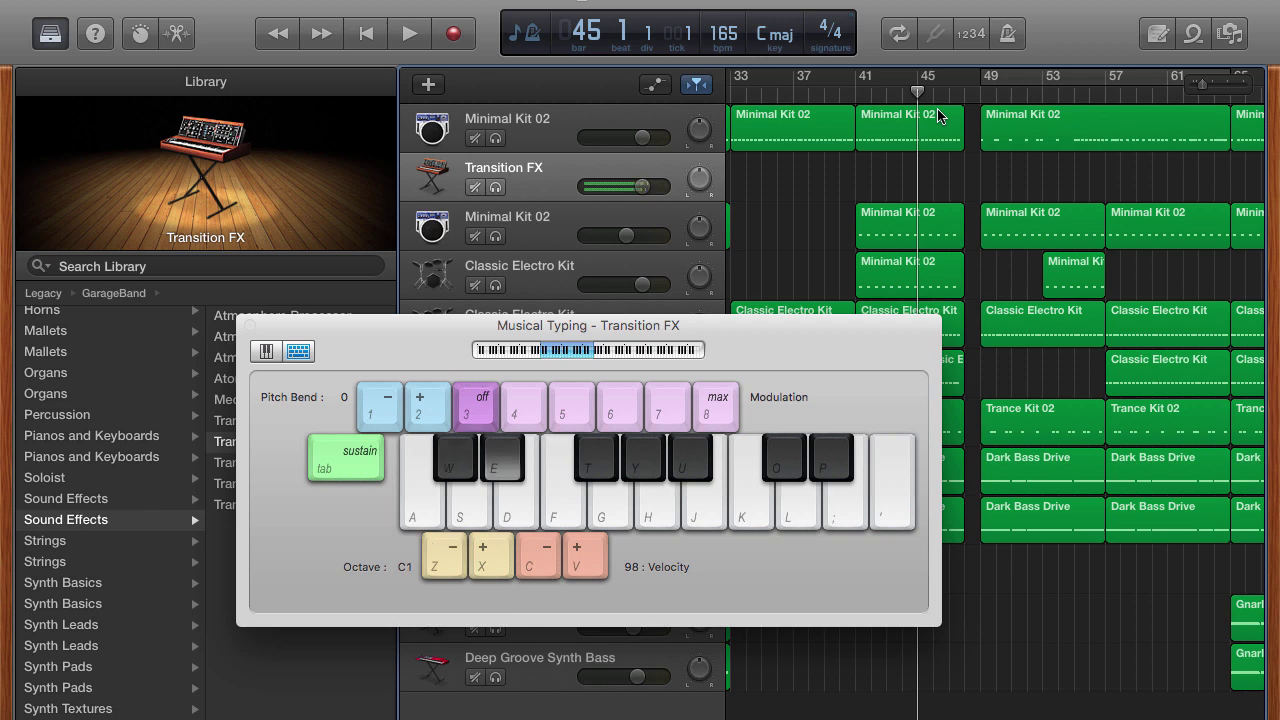
{"action": "key", "text": "d"}
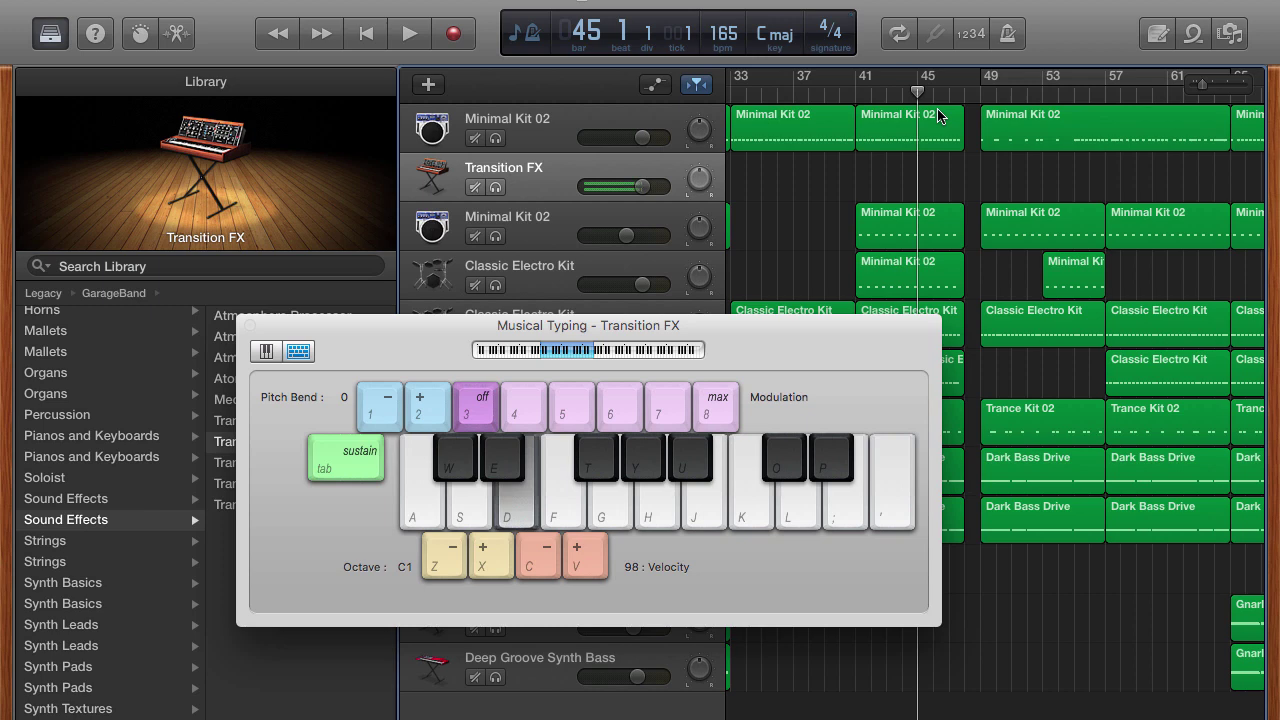
{"action": "key", "text": "s"}
Step: Record a held C♯ at octave C1 on the Transition FX track from bar 48, and extend the region's start back to bar 46
{"action": "key", "text": "space"}
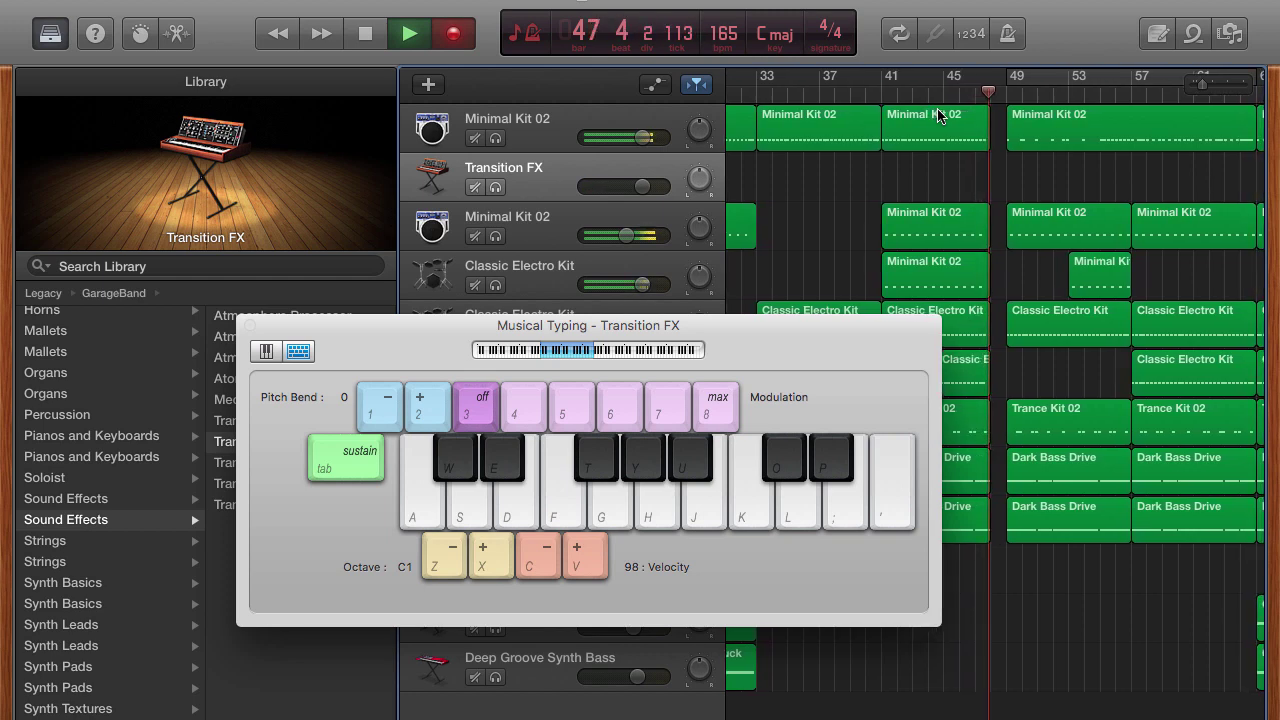
{"action": "key", "text": "w"}
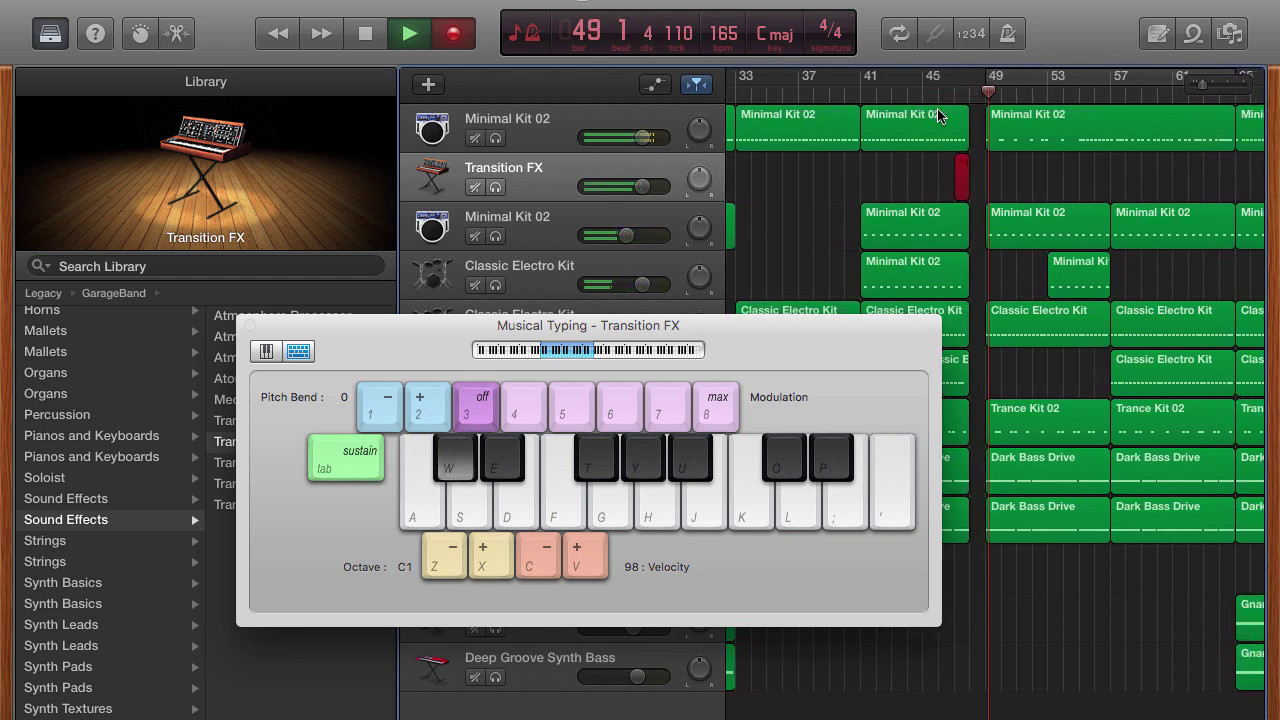
{"action": "key", "text": "space"}
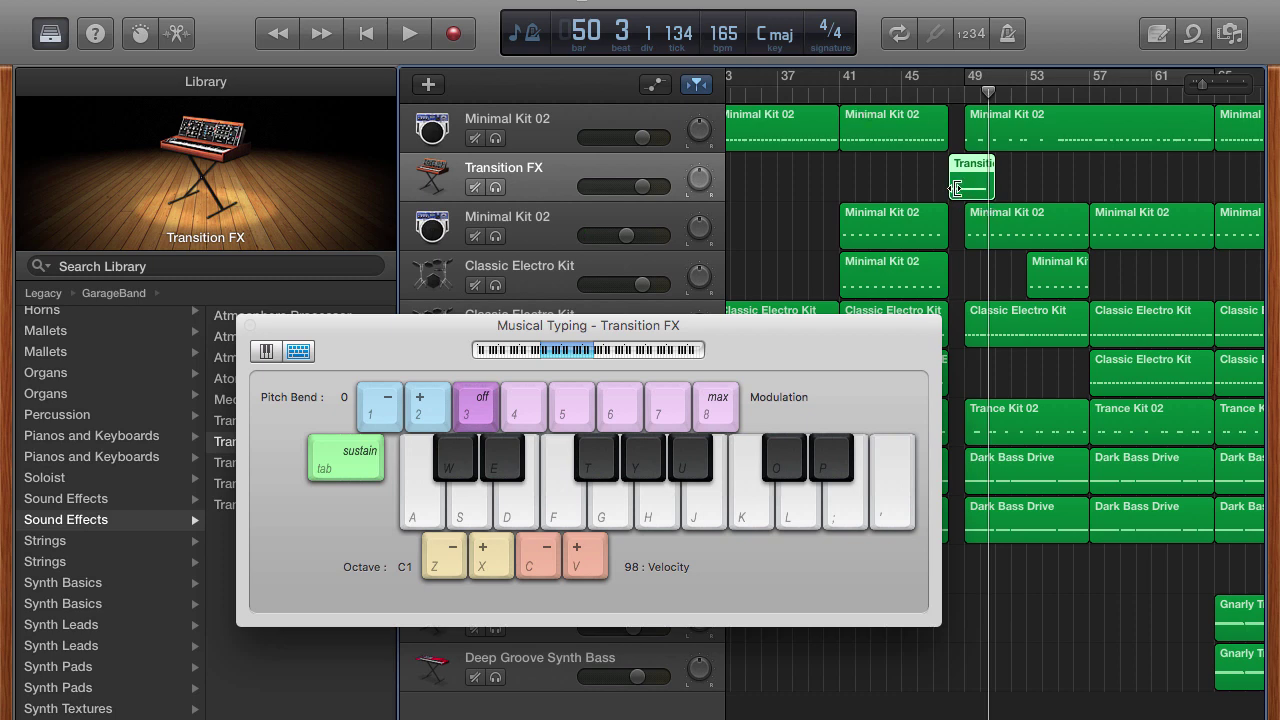
{"action": "left_click_drag", "start_coordinate": [957, 184], "coordinate": [921, 184]}
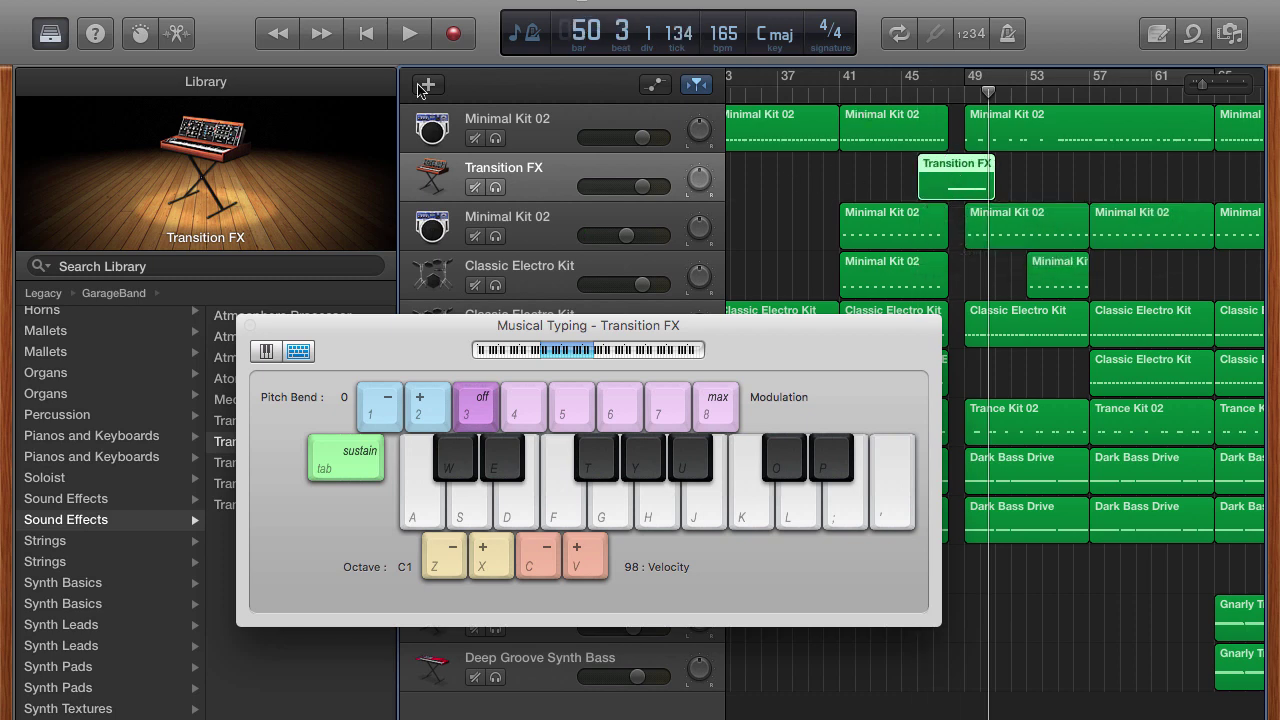
Step: Close Musical Typing and check where the recorded Transition FX note starts in the Piano Roll, closing the editor when finished
{"action": "left_click", "coordinate": [194, 33]}
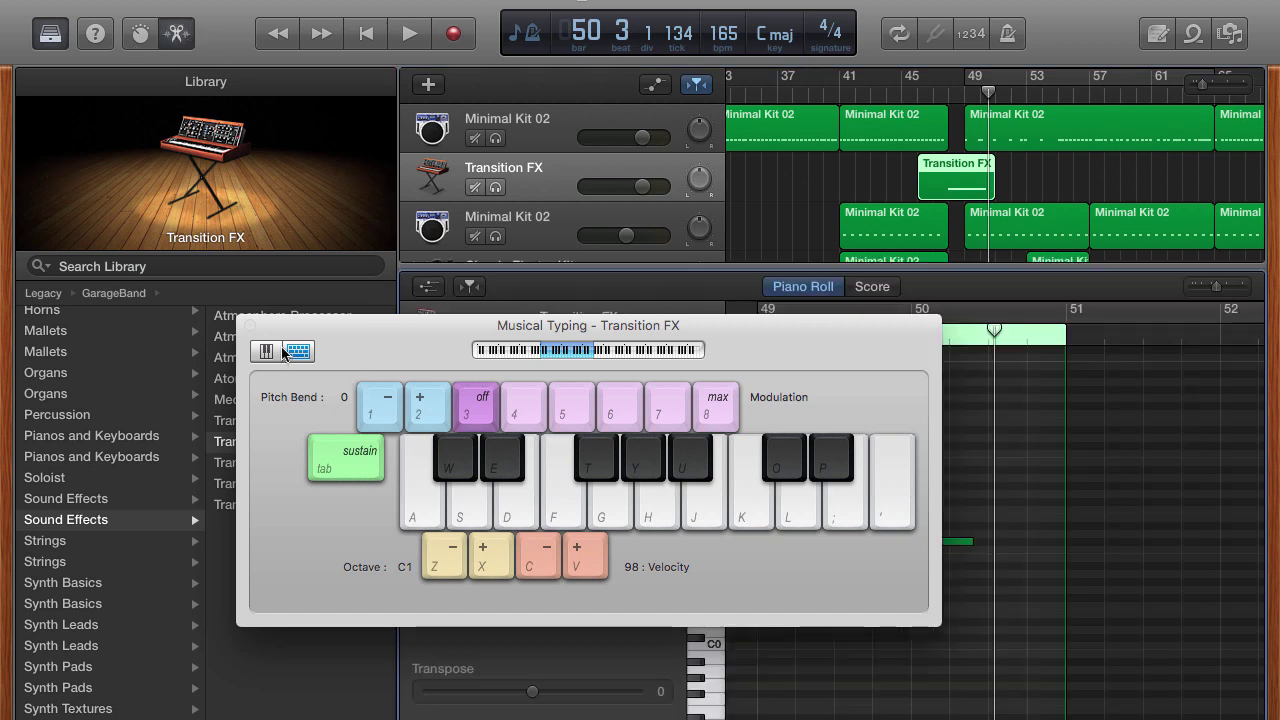
{"action": "left_click", "coordinate": [251, 326]}
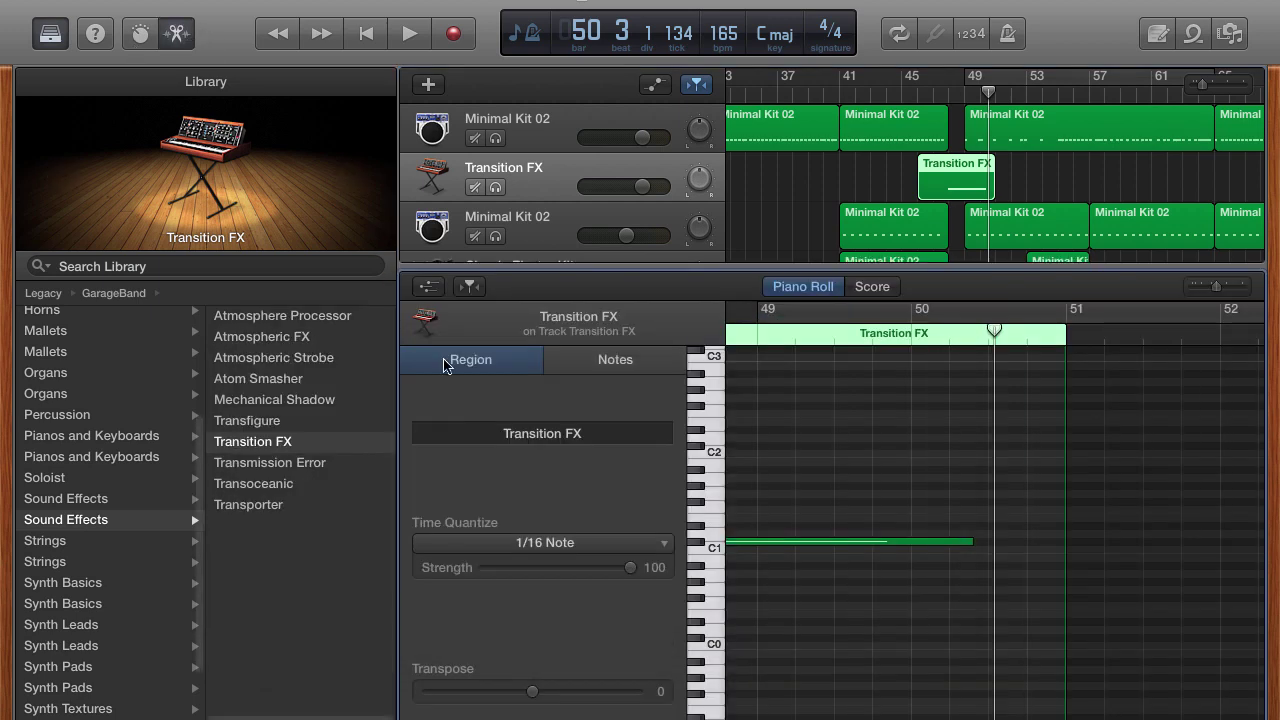
{"action": "scroll", "coordinate": [805, 463], "scroll_direction": "left", "scroll_amount": 5}
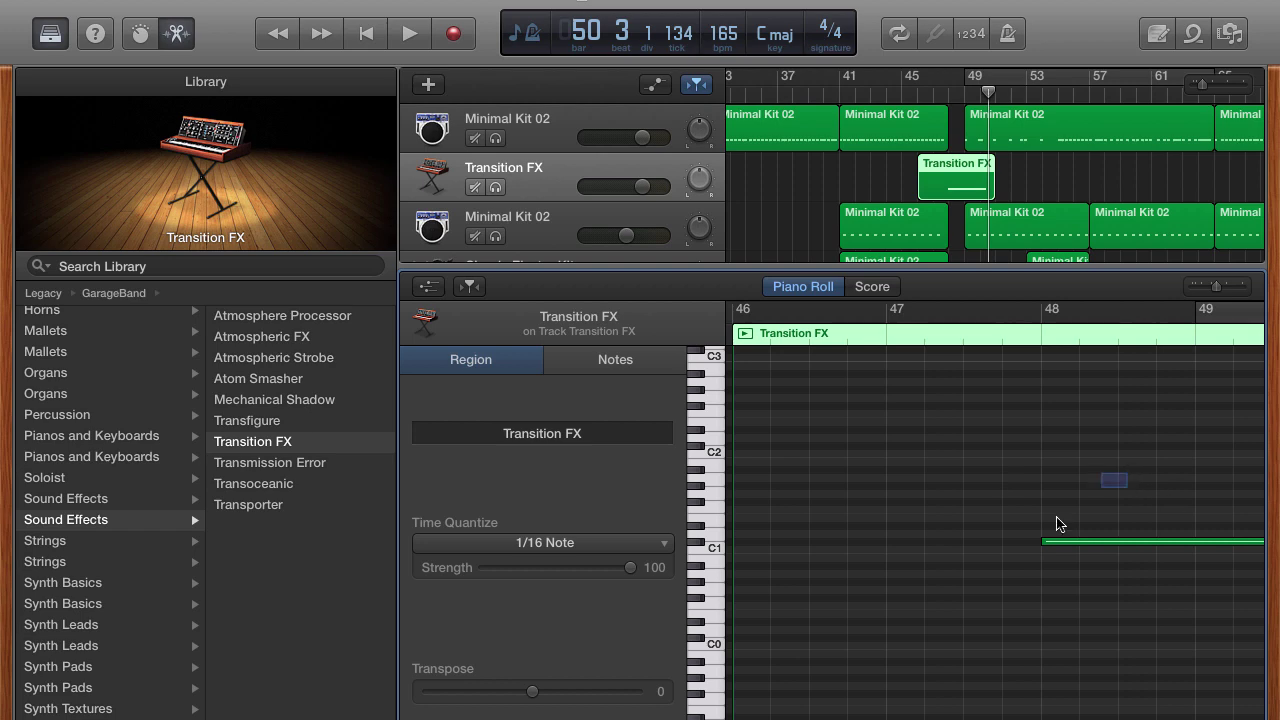
{"action": "left_click_drag", "start_coordinate": [1060, 523], "coordinate": [974, 612]}
{"action": "left_click", "coordinate": [926, 477]}
{"action": "key", "text": "e"}
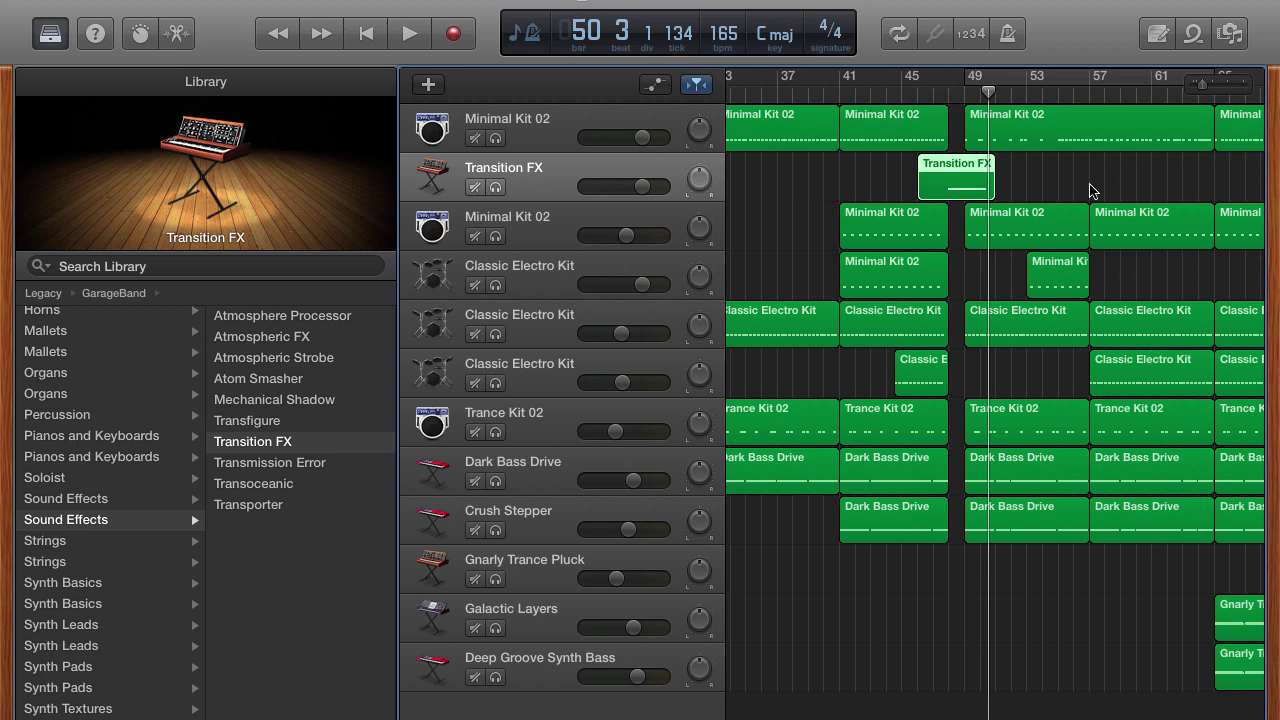
Step: Show the Apple Loops browser beside the arrangement and activate its search field
{"action": "scroll", "coordinate": [1087, 191], "scroll_direction": "right", "scroll_amount": 10}
{"action": "scroll", "coordinate": [1085, 190], "scroll_direction": "right", "scroll_amount": 15}
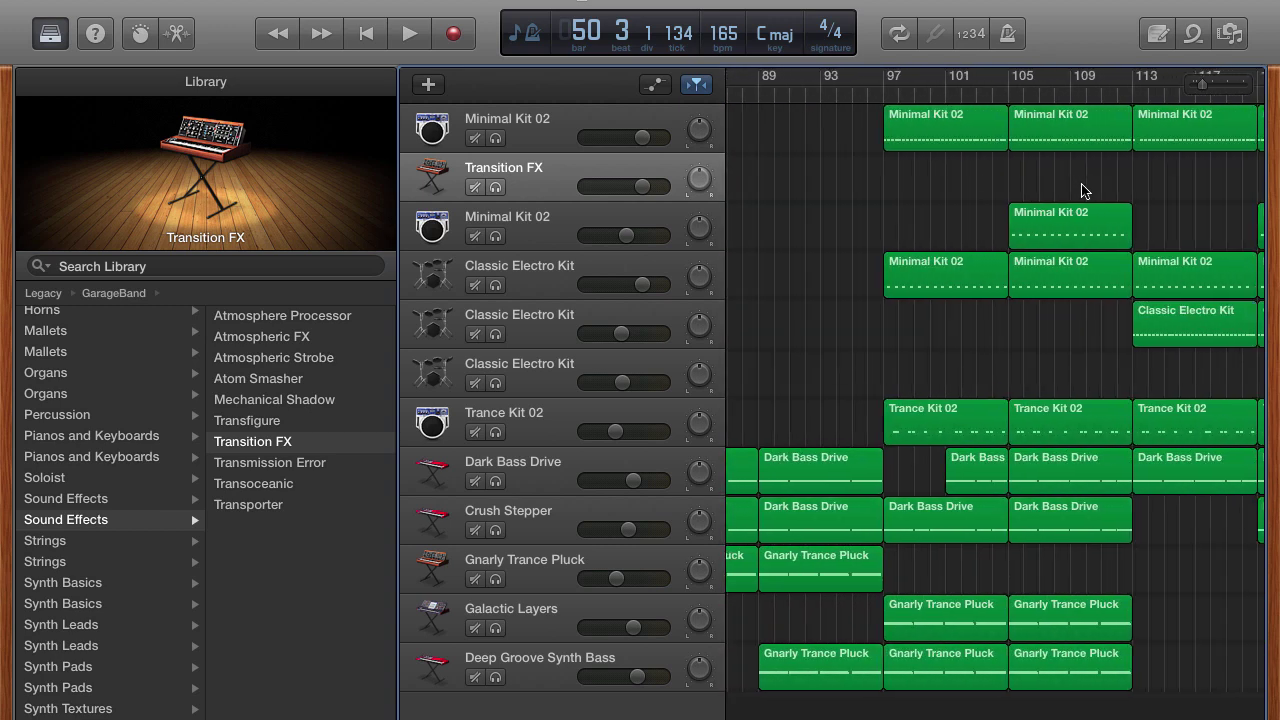
{"action": "scroll", "coordinate": [1085, 190], "scroll_direction": "left", "scroll_amount": 20}
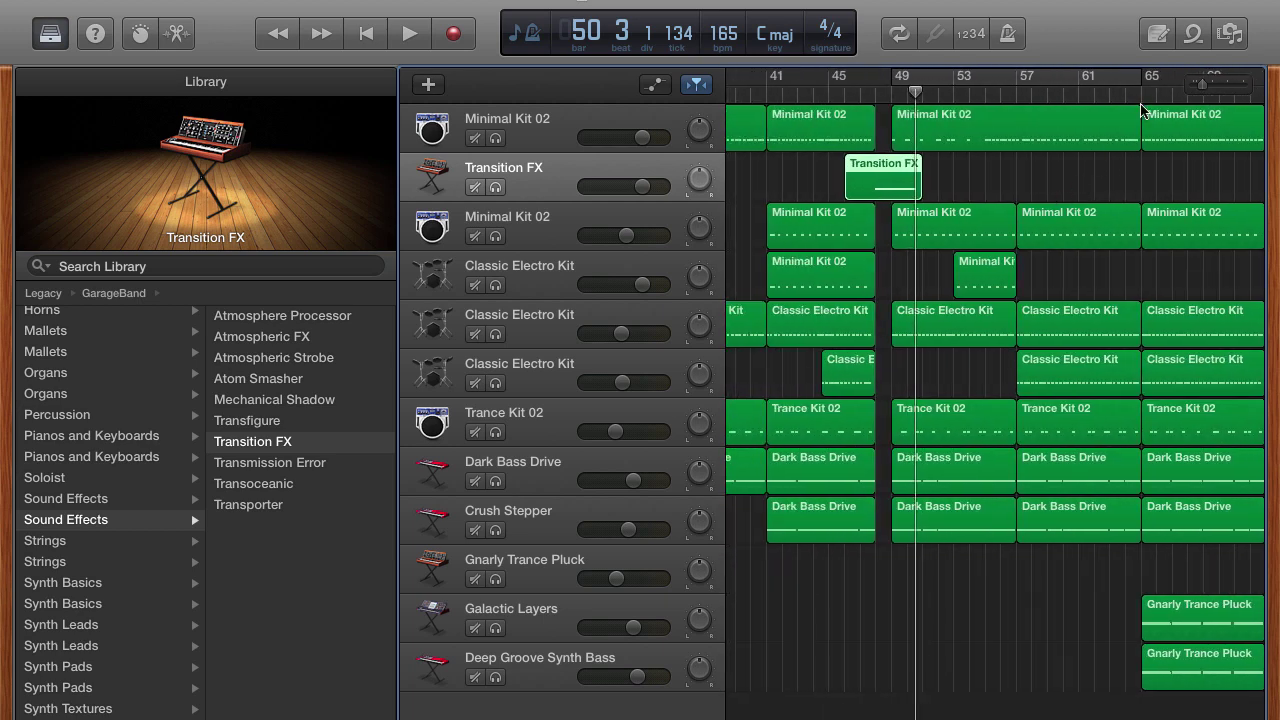
{"action": "scroll", "coordinate": [1145, 108], "scroll_direction": "right", "scroll_amount": 7}
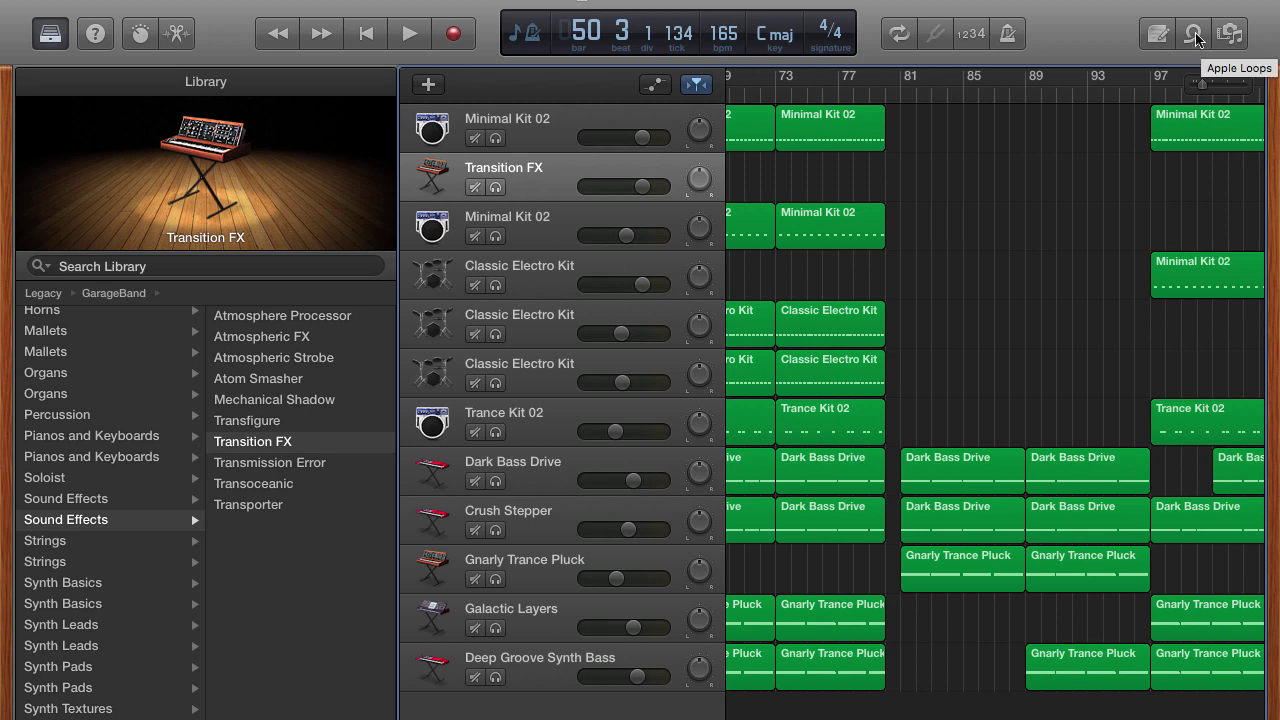
{"action": "left_click", "coordinate": [1195, 36]}
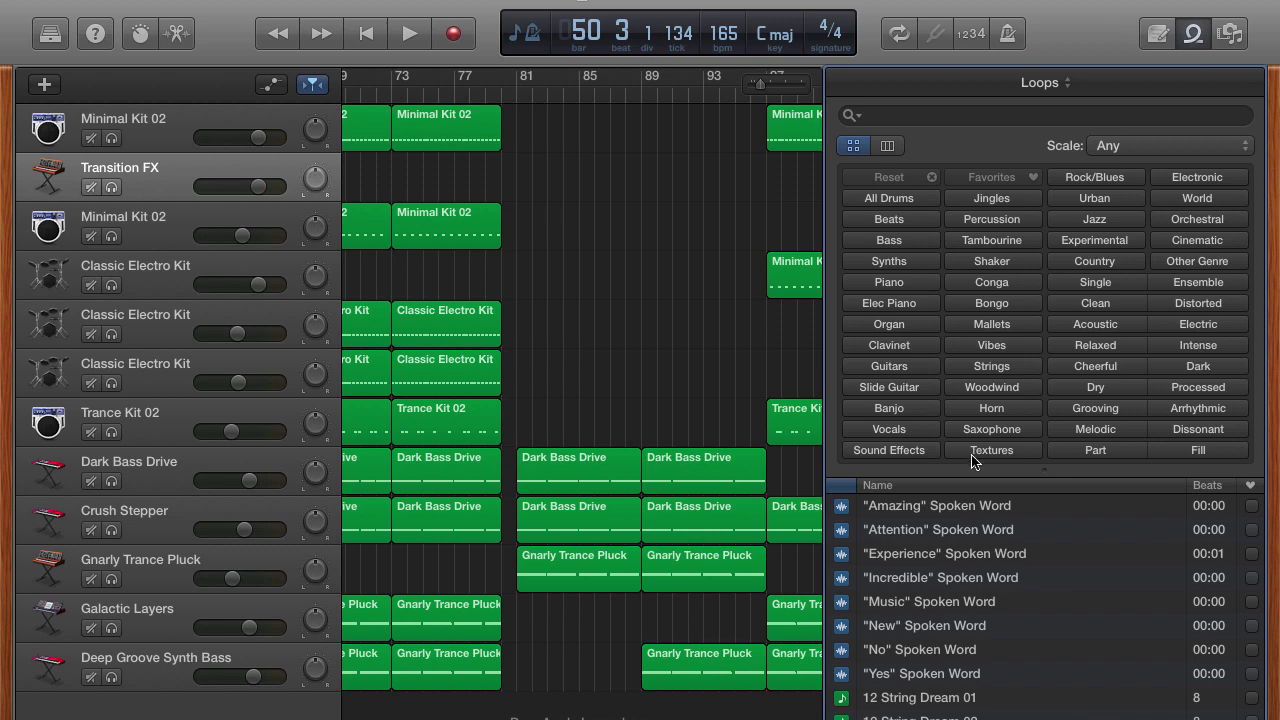
{"action": "left_click", "coordinate": [913, 115]}
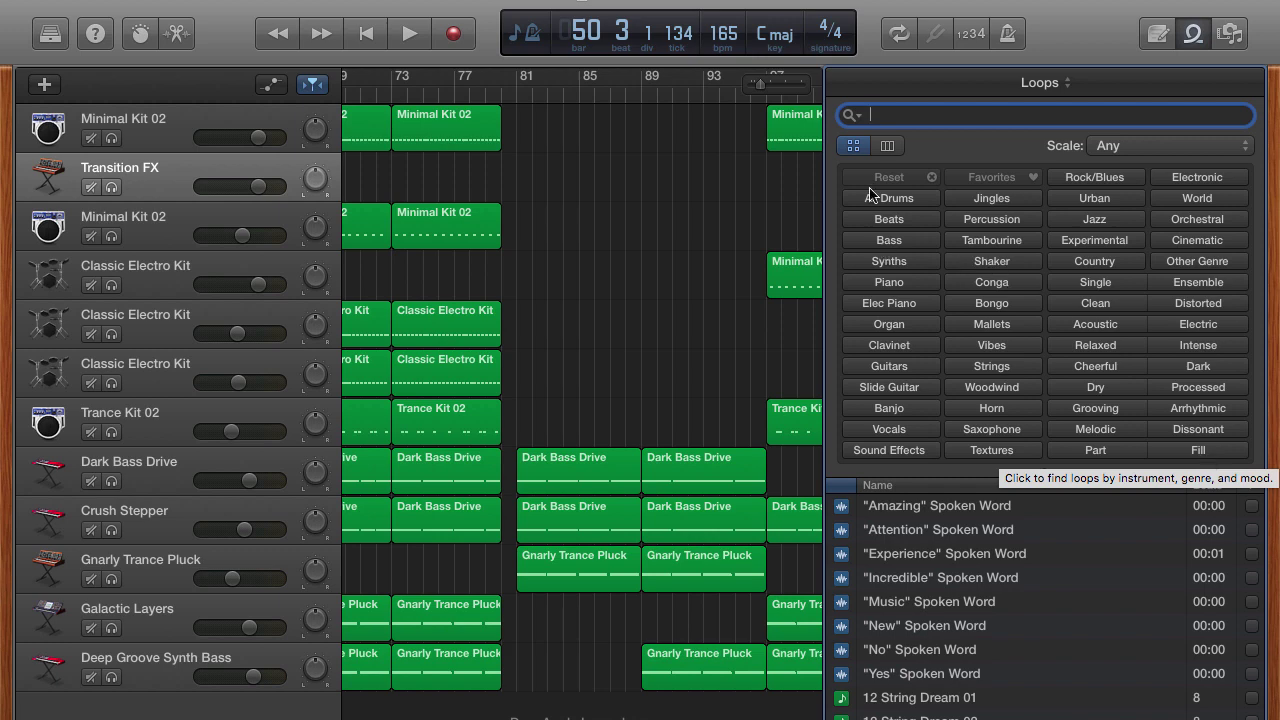
Step: Browse the loop categories All, Favorites, Genres, Instruments and Moods in column view
{"action": "left_click", "coordinate": [887, 146]}
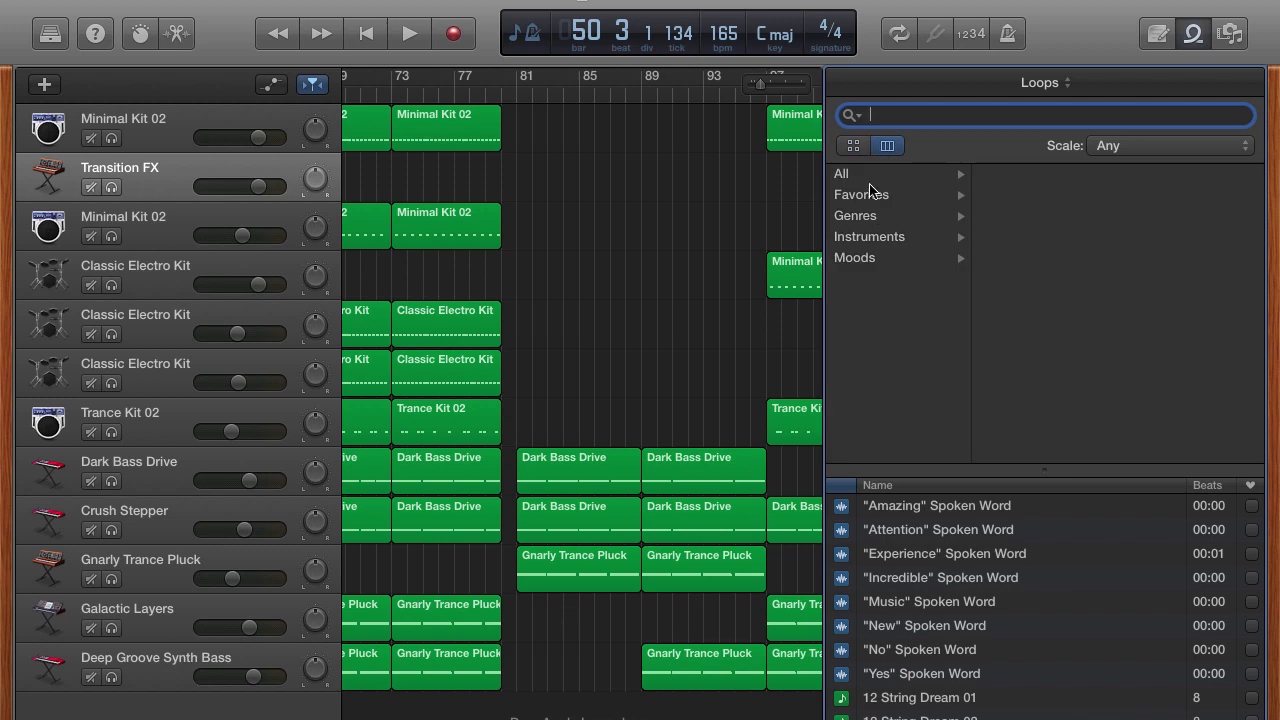
{"action": "left_click", "coordinate": [872, 238]}
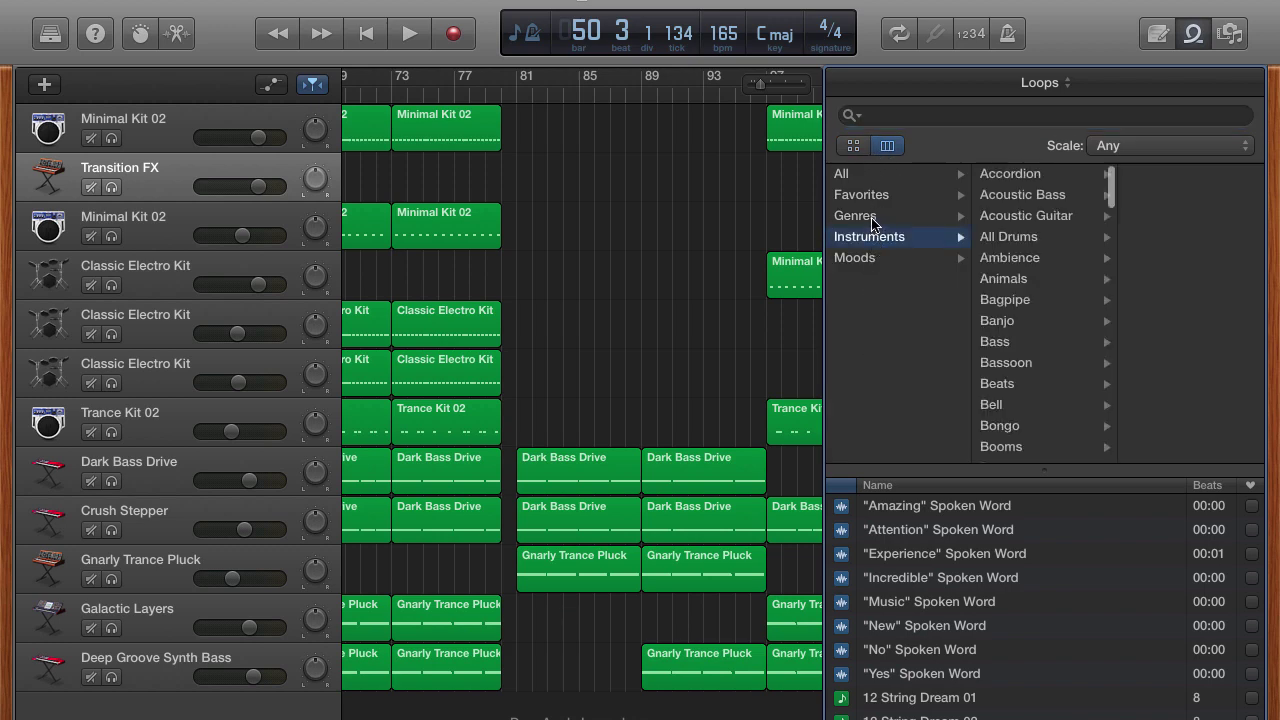
{"action": "left_click", "coordinate": [872, 220]}
{"action": "left_click", "coordinate": [860, 258]}
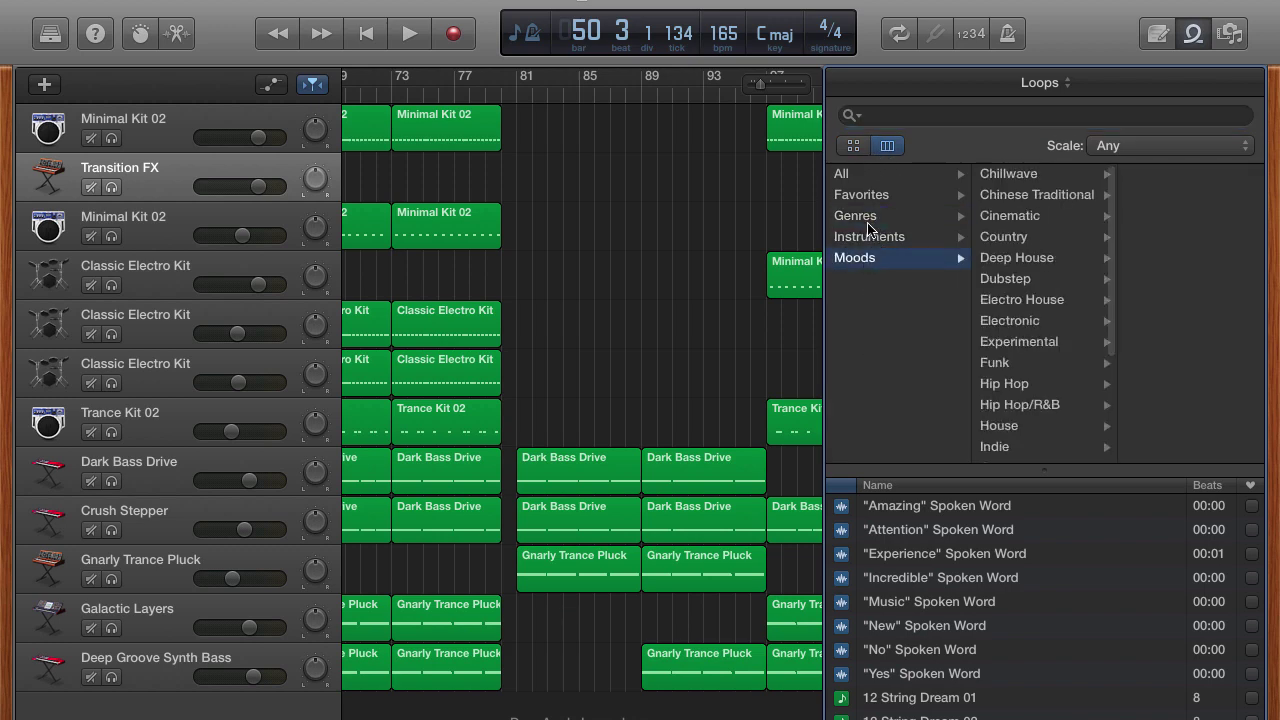
{"action": "left_click", "coordinate": [868, 196]}
{"action": "left_click", "coordinate": [873, 176]}
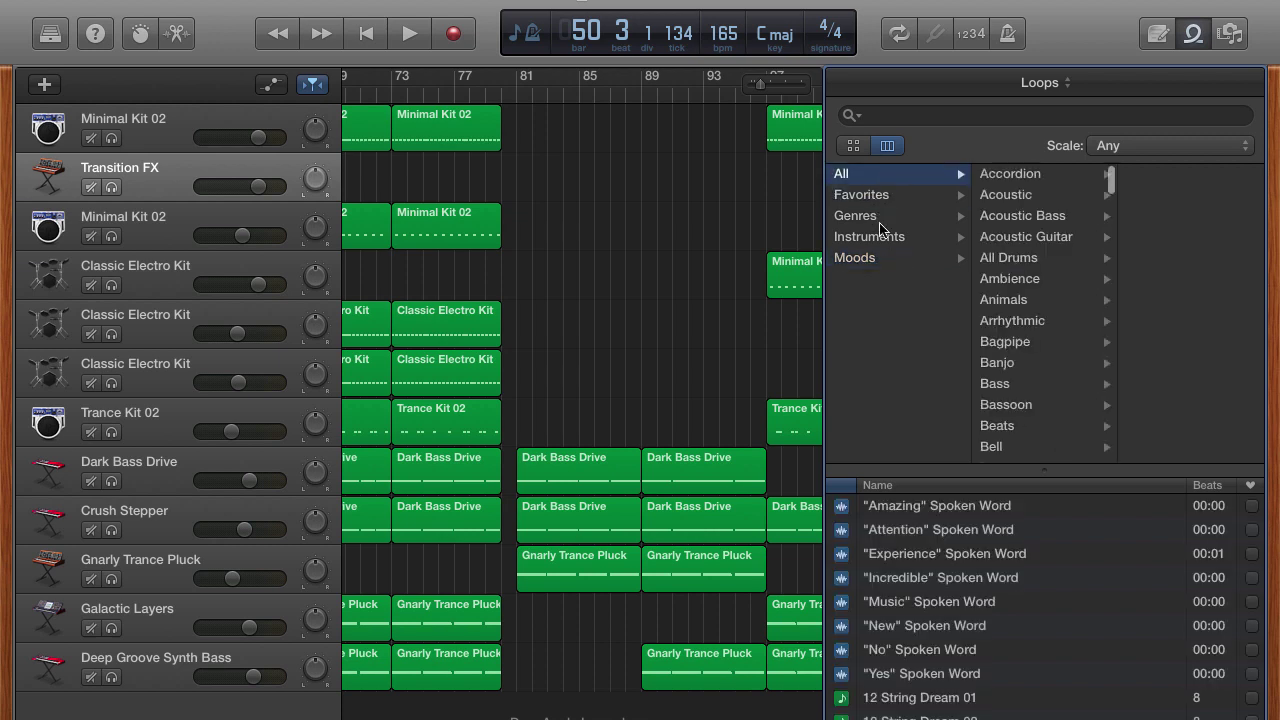
{"action": "left_click", "coordinate": [875, 258]}
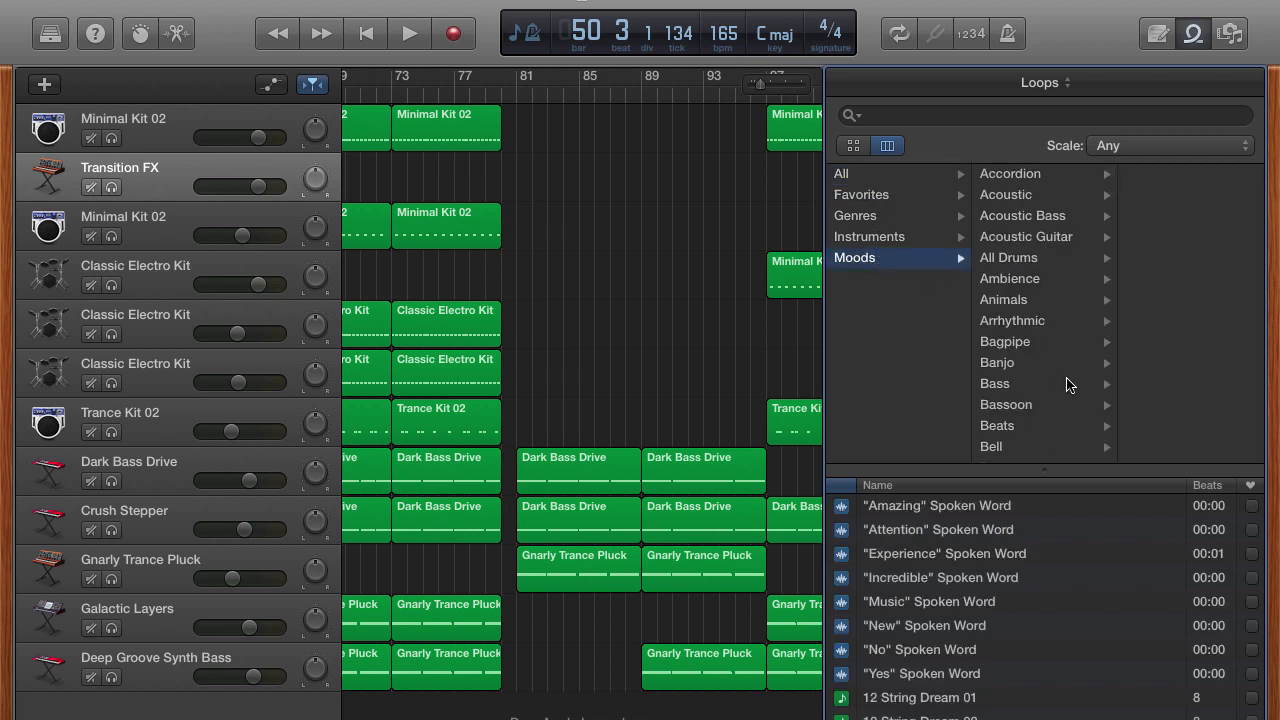
{"action": "left_click", "coordinate": [850, 176]}
Step: Compare the loop browser's button view with its column view, finishing in button view
{"action": "left_click", "coordinate": [858, 146]}
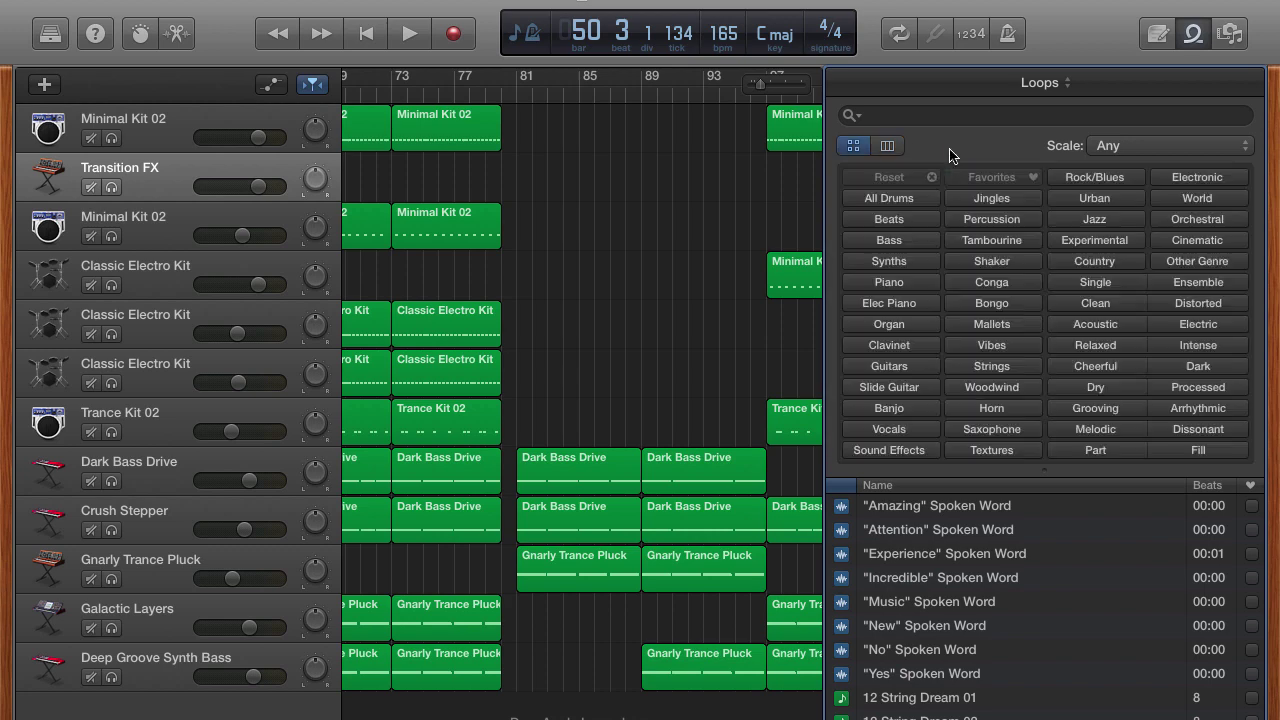
{"action": "left_click", "coordinate": [887, 146]}
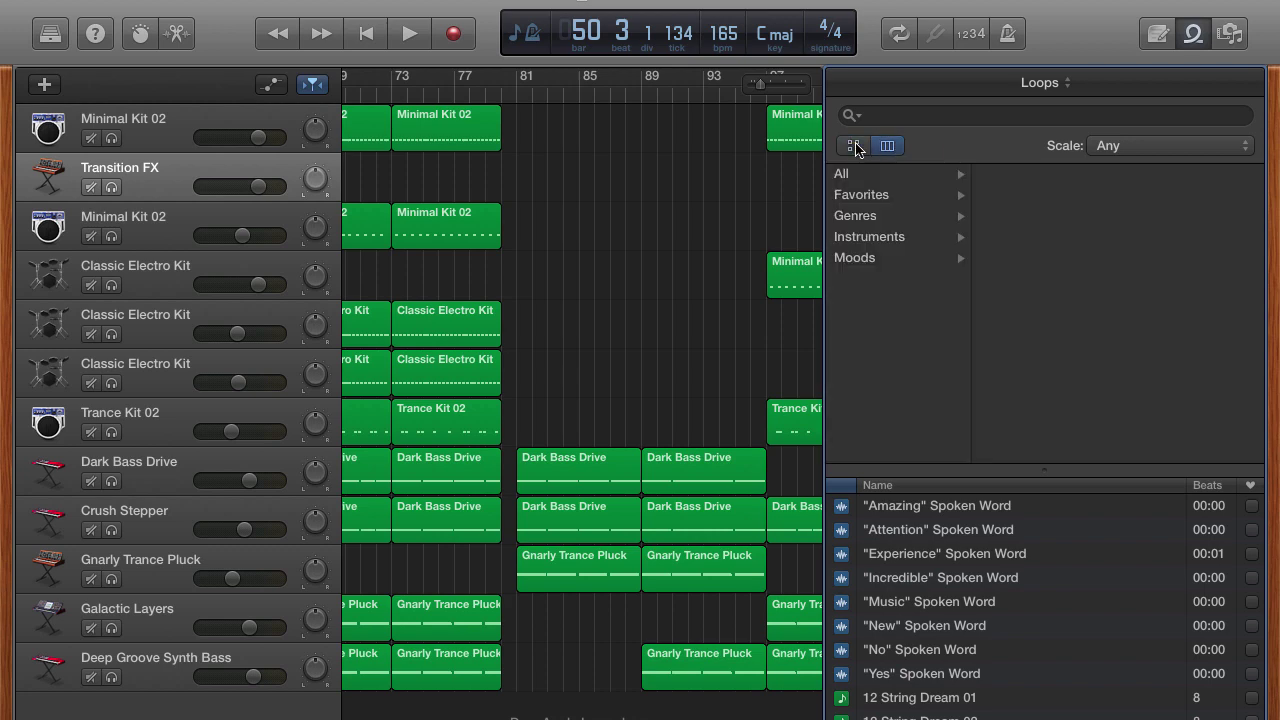
{"action": "left_click", "coordinate": [853, 146]}
{"action": "left_click", "coordinate": [887, 146]}
{"action": "left_click", "coordinate": [855, 148]}
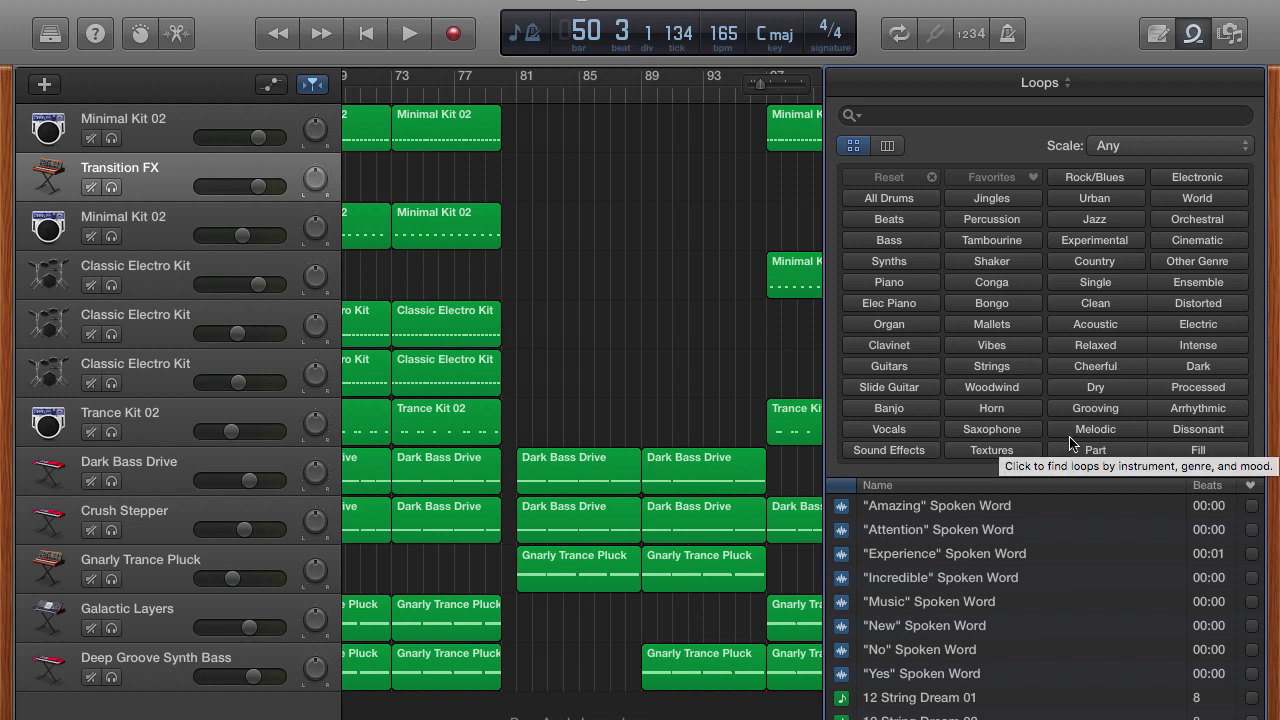
Step: Filter the loops to Sound Effects and preview Abstract Atmosphere 102
{"action": "left_click", "coordinate": [889, 450]}
{"action": "scroll", "coordinate": [906, 540], "scroll_direction": "down", "scroll_amount": 15}
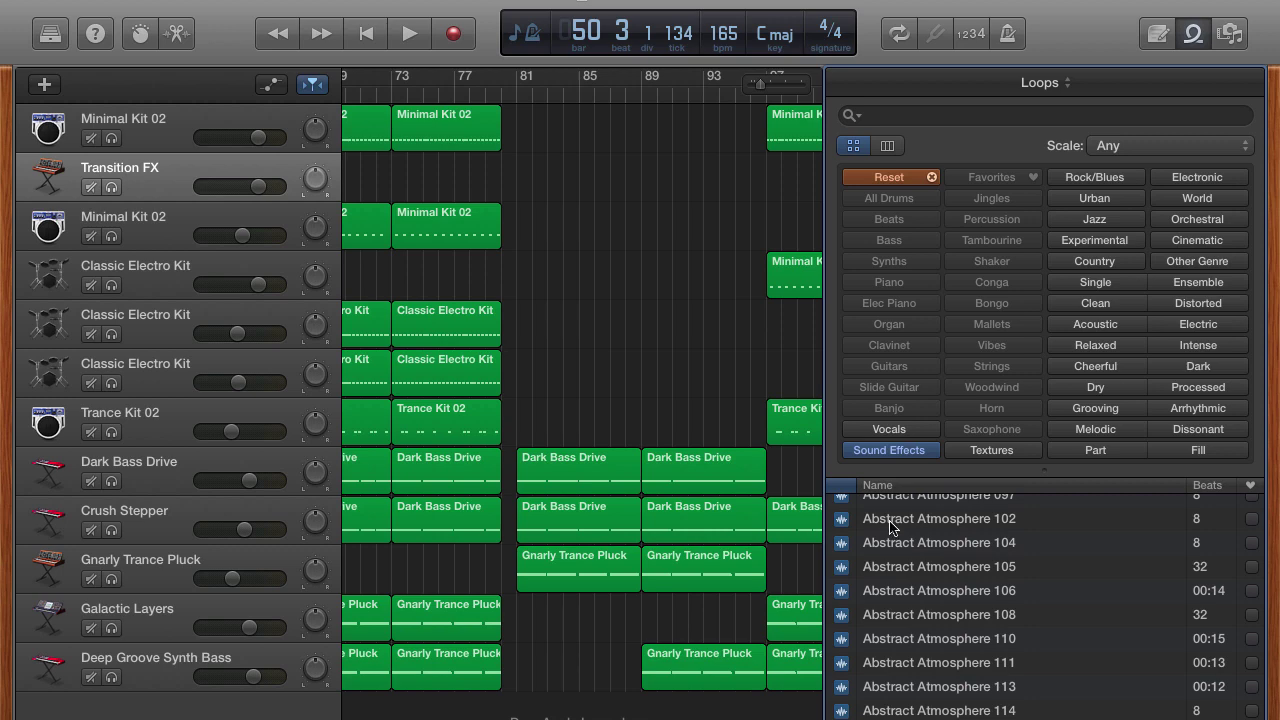
{"action": "left_click", "coordinate": [893, 527]}
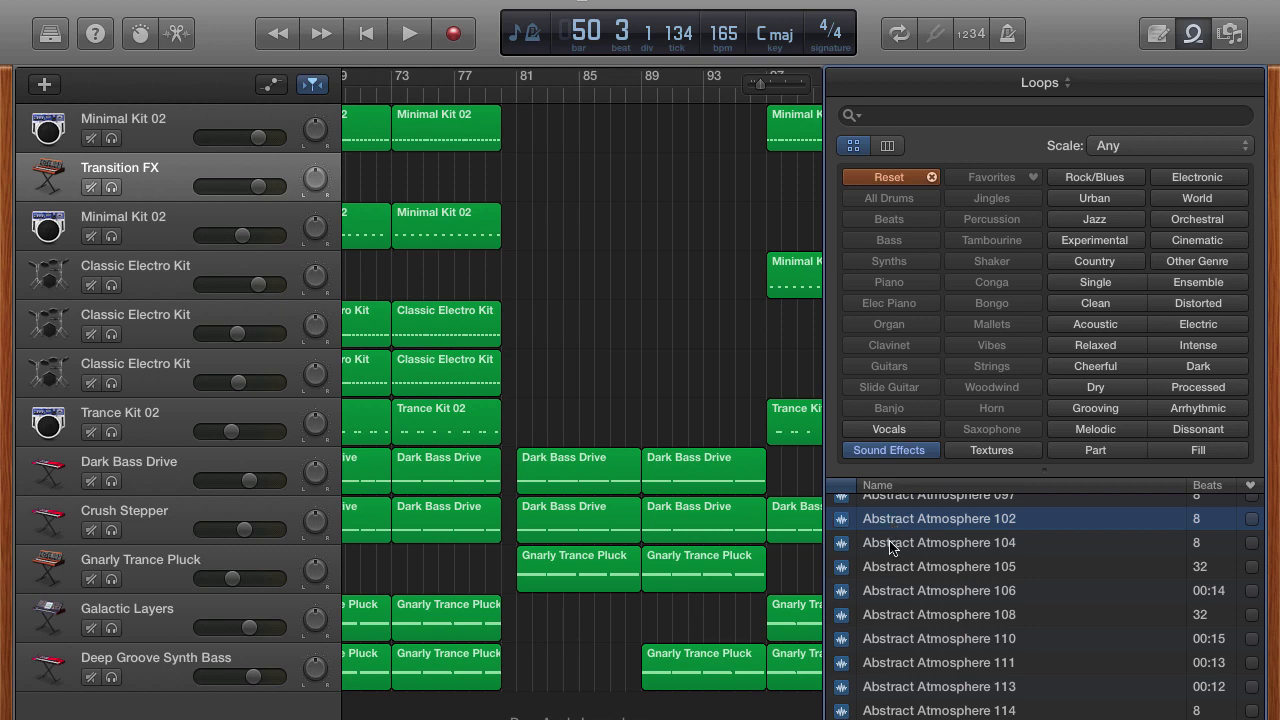
Step: Preview the sound effect loops Abstract Atmosphere 137, Abstract Atmosphere 138, Airplane Jet Fighter Pass 1 and Airplane FX 01
{"action": "scroll", "coordinate": [890, 548], "scroll_direction": "down", "scroll_amount": 10}
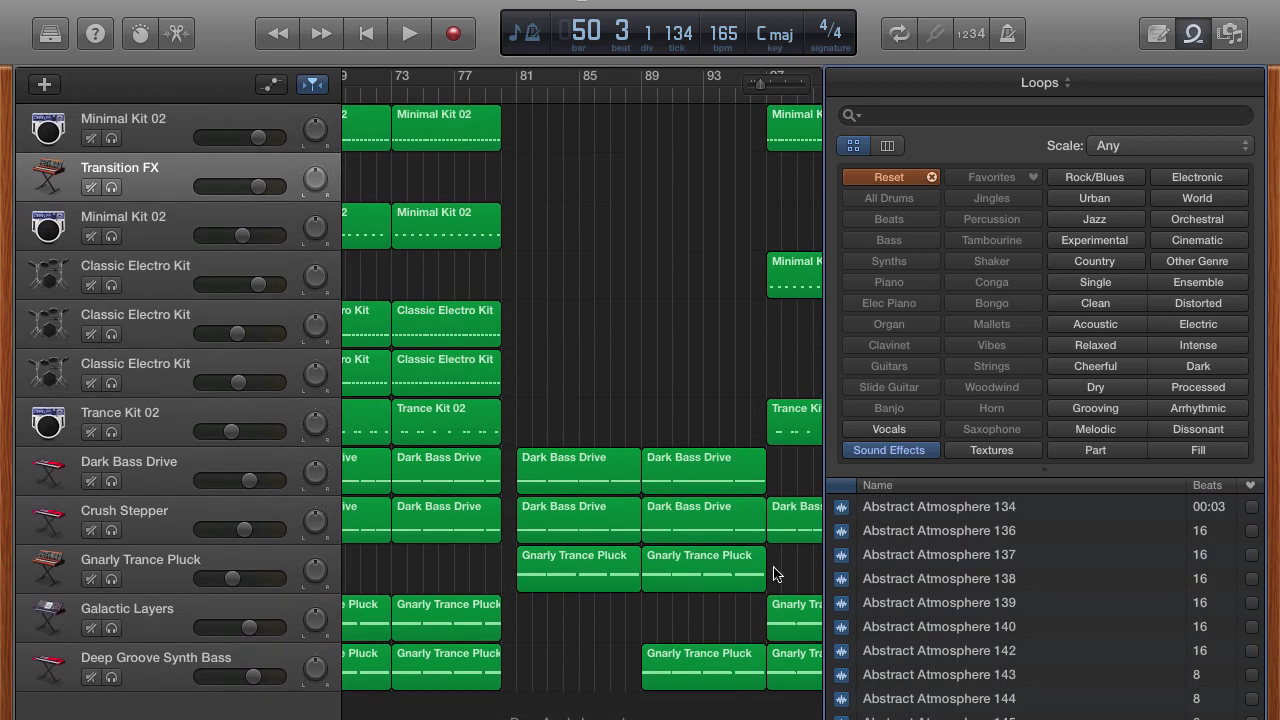
{"action": "left_click", "coordinate": [879, 557]}
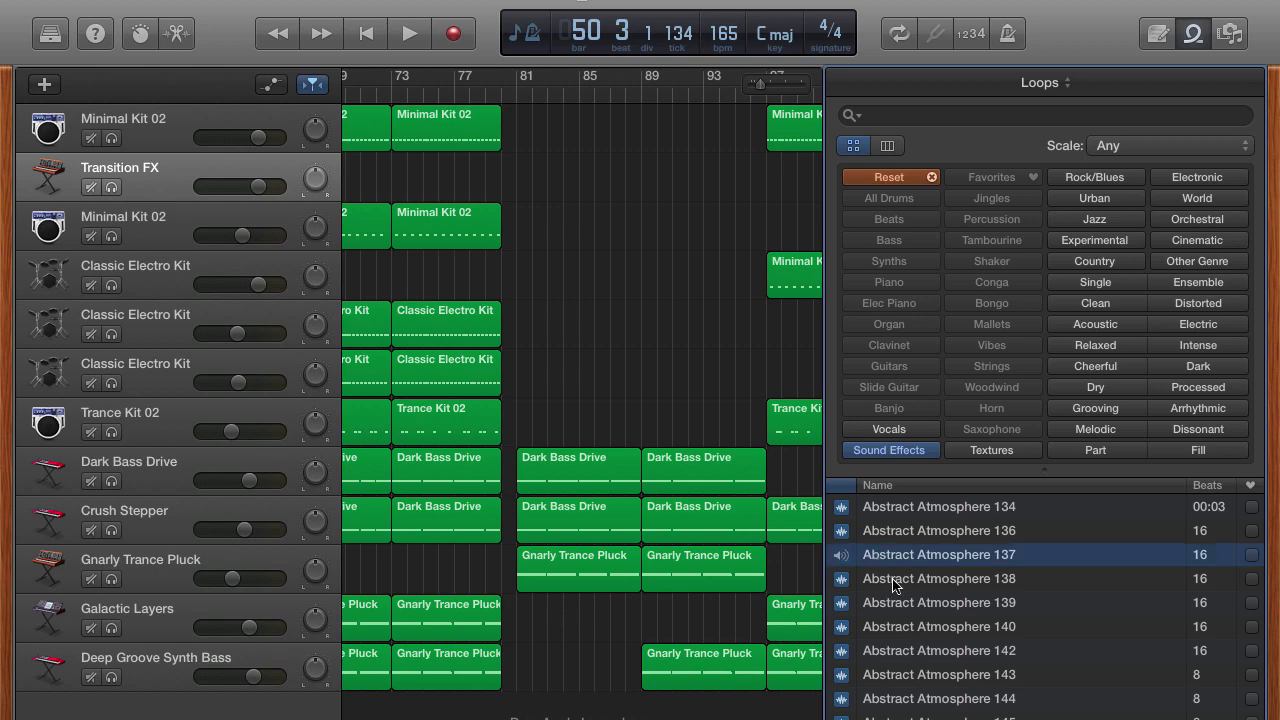
{"action": "left_click", "coordinate": [893, 580]}
{"action": "scroll", "coordinate": [893, 600], "scroll_direction": "down", "scroll_amount": 15}
{"action": "left_click", "coordinate": [891, 604]}
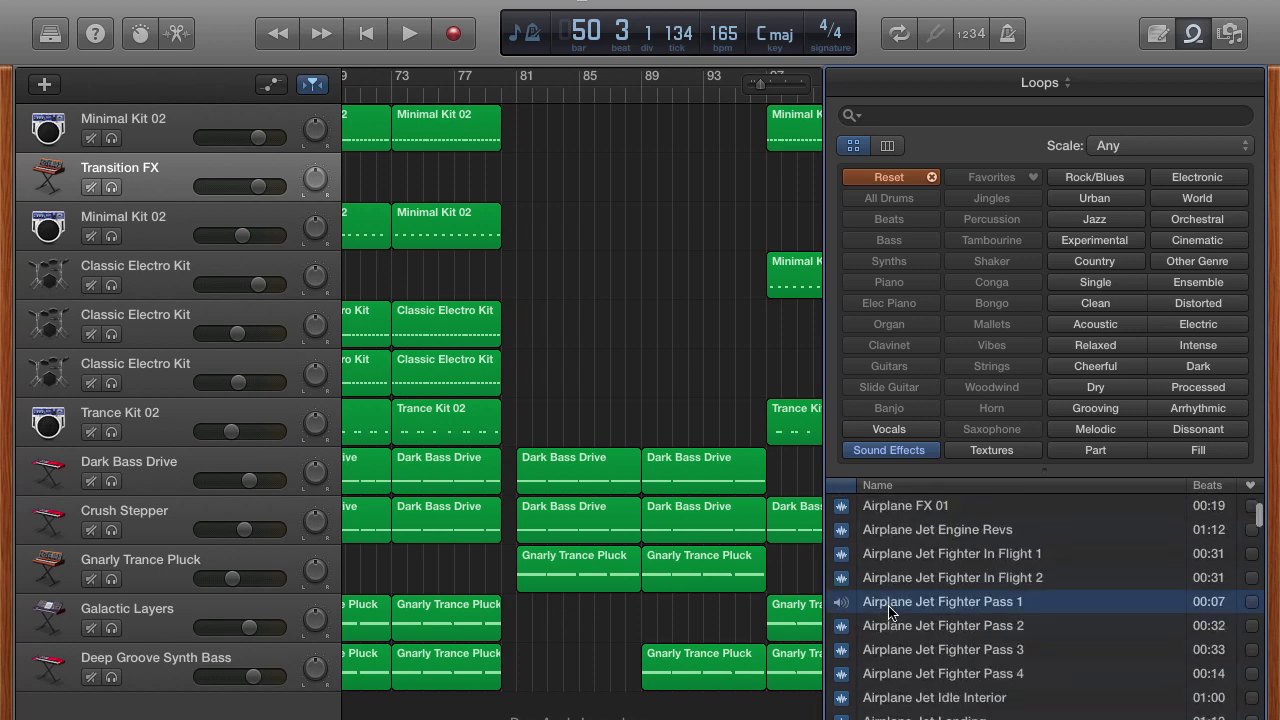
{"action": "scroll", "coordinate": [891, 604], "scroll_direction": "up", "scroll_amount": 2}
{"action": "left_click", "coordinate": [891, 598]}
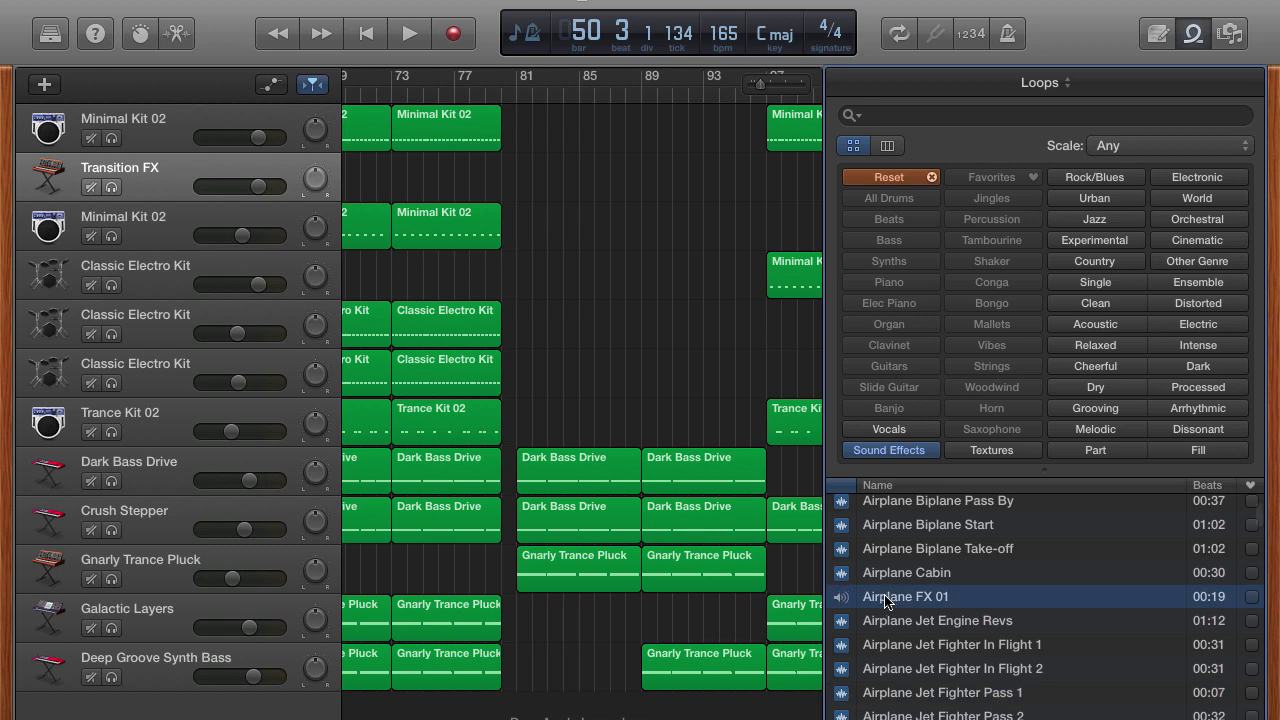
Step: Preview Airplane Cabin, Airplane Biplane Take-off and Air Wrench, and place Air Wrench on a new track at bar 80
{"action": "left_click", "coordinate": [891, 570]}
{"action": "left_click", "coordinate": [897, 556]}
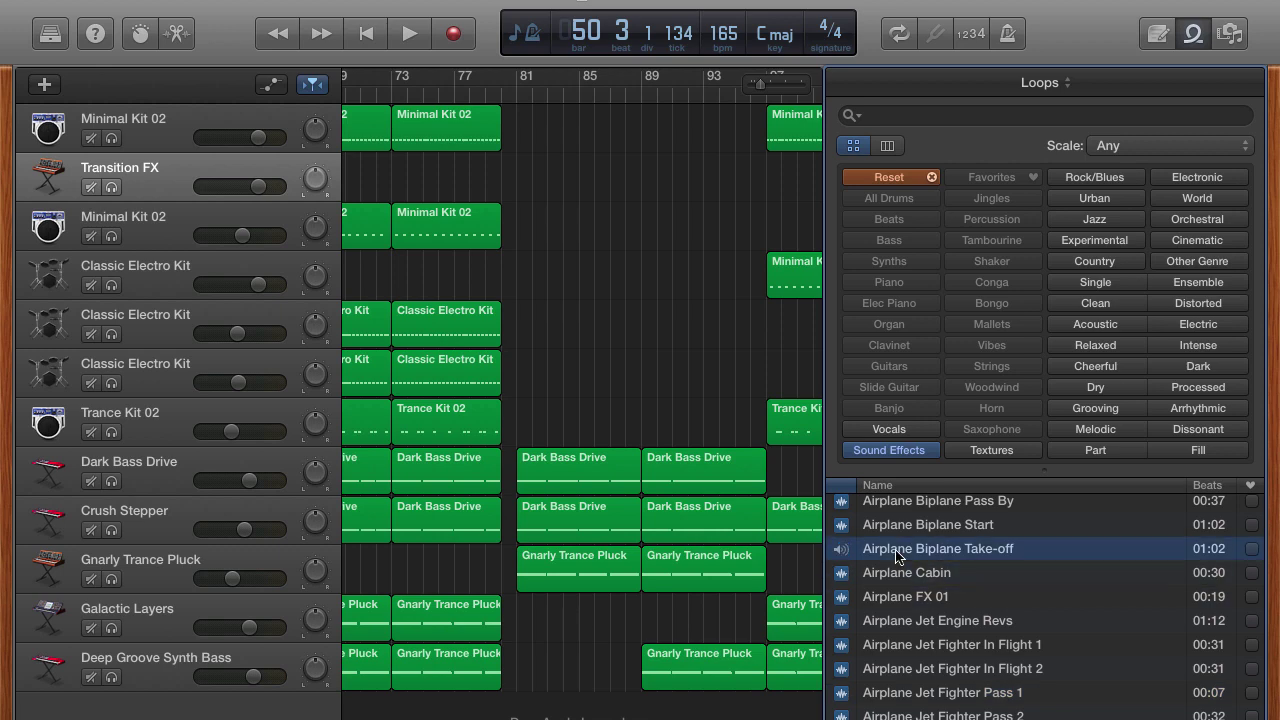
{"action": "scroll", "coordinate": [897, 556], "scroll_direction": "up", "scroll_amount": 3}
{"action": "left_click", "coordinate": [893, 557]}
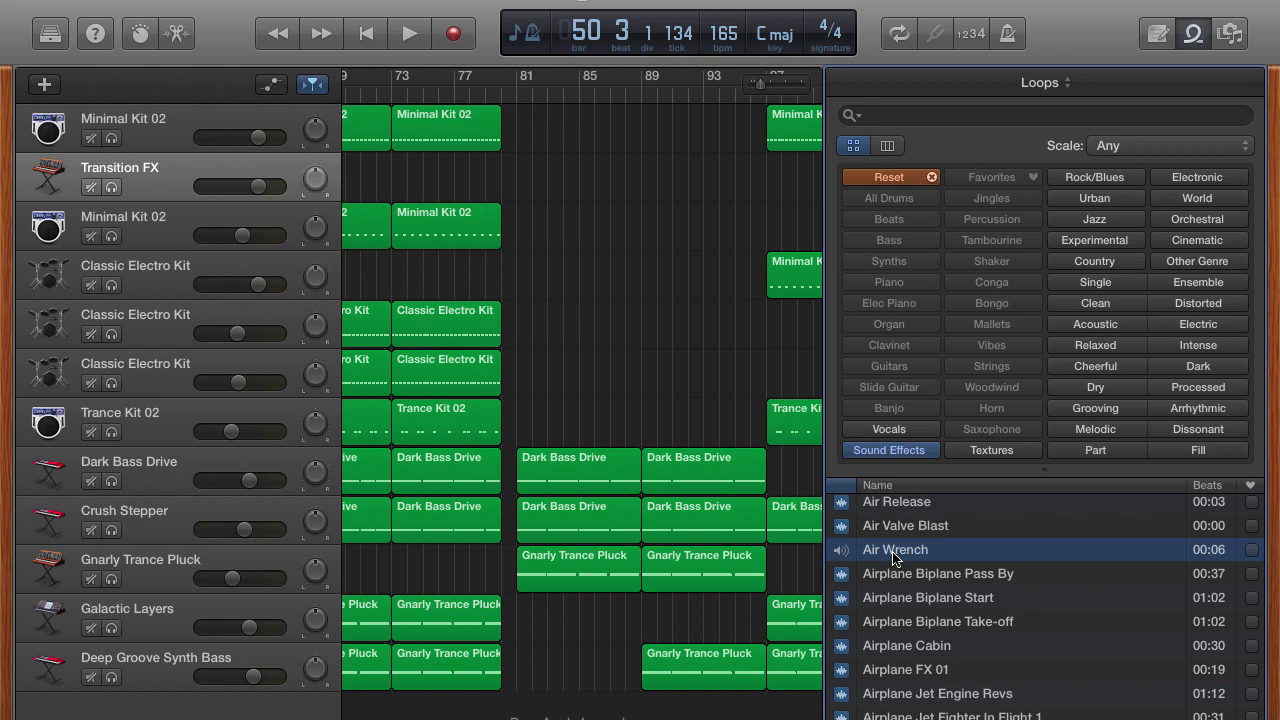
{"action": "mouse_move", "coordinate": [893, 557]}
{"action": "left_mouse_down"}
{"action": "mouse_move", "coordinate": [711, 589]}
{"action": "mouse_move", "coordinate": [483, 712]}
{"action": "mouse_move", "coordinate": [502, 712]}
{"action": "left_mouse_up"}
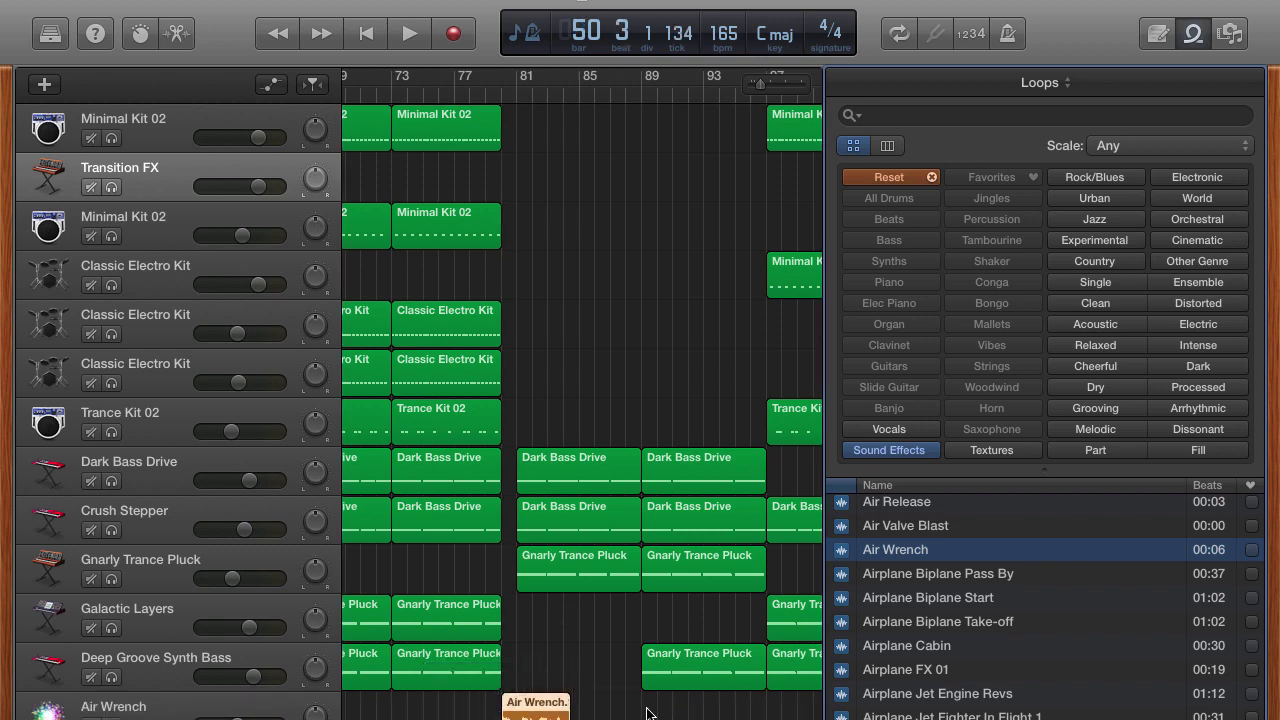
Step: Preview the Air Valve Blast loop and place it on a new track at bar 80, below Air Wrench
{"action": "left_click", "coordinate": [906, 534]}
{"action": "scroll", "coordinate": [500, 585], "scroll_direction": "down", "scroll_amount": 3}
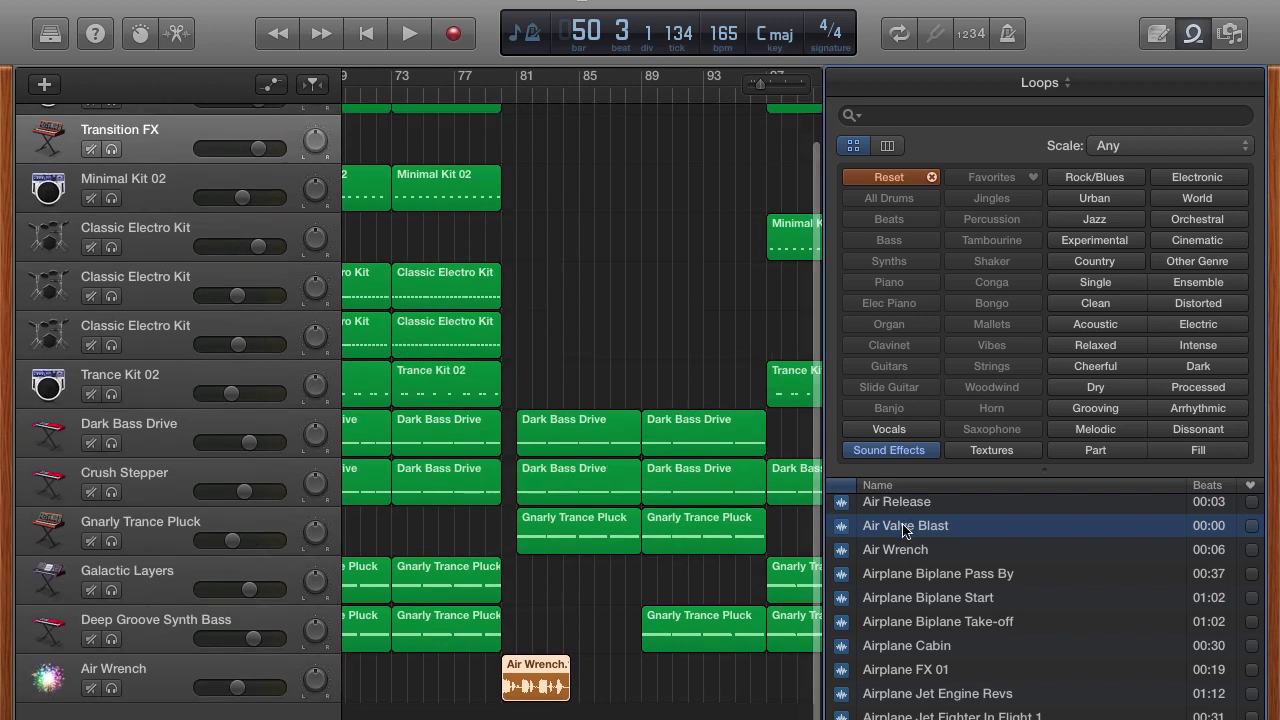
{"action": "left_click_drag", "start_coordinate": [894, 530], "coordinate": [505, 710]}
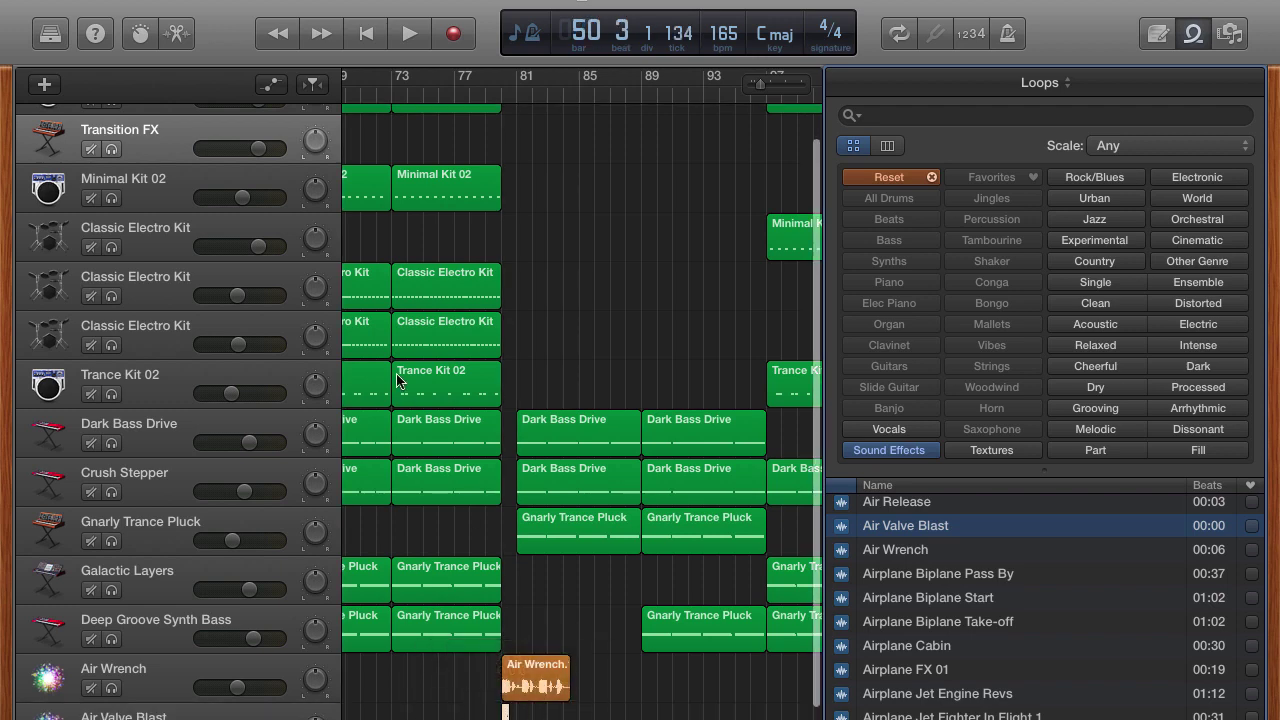
Step: Play the song from about bar 76 to hear the two new effects in the bar 80 gap
{"action": "left_click", "coordinate": [441, 100]}
{"action": "key", "text": "space"}
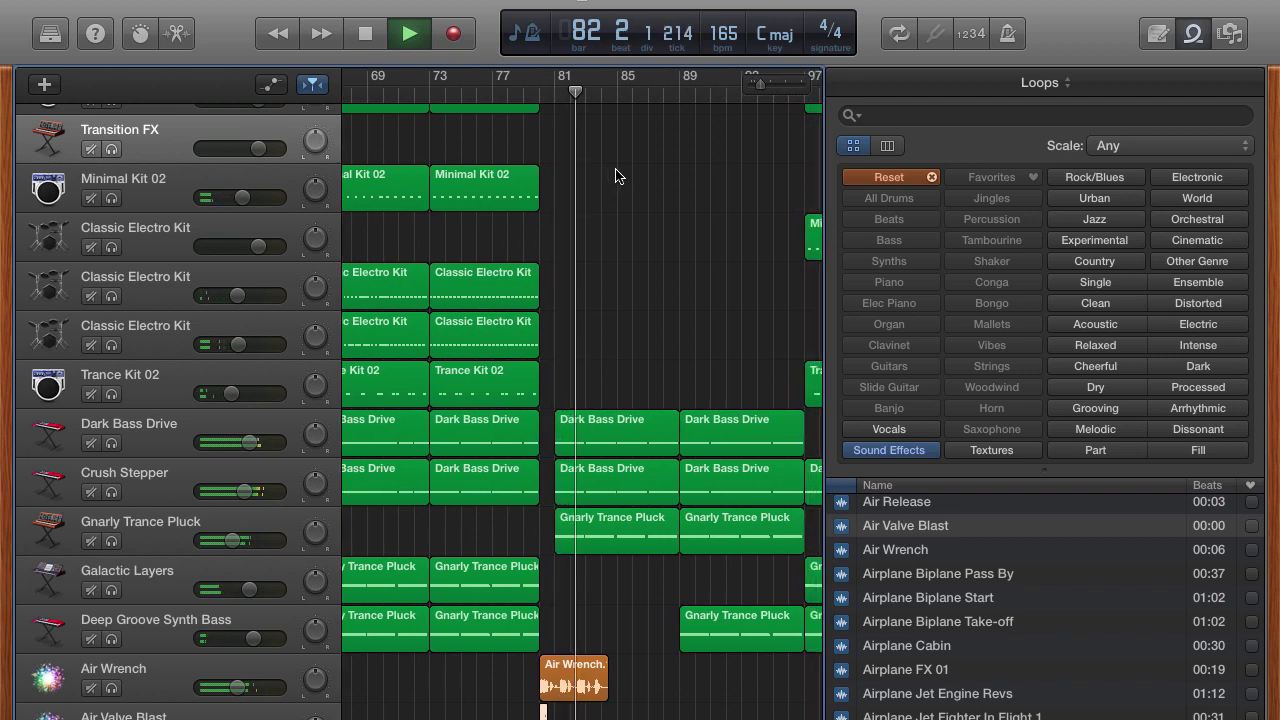
{"action": "key", "text": "space"}
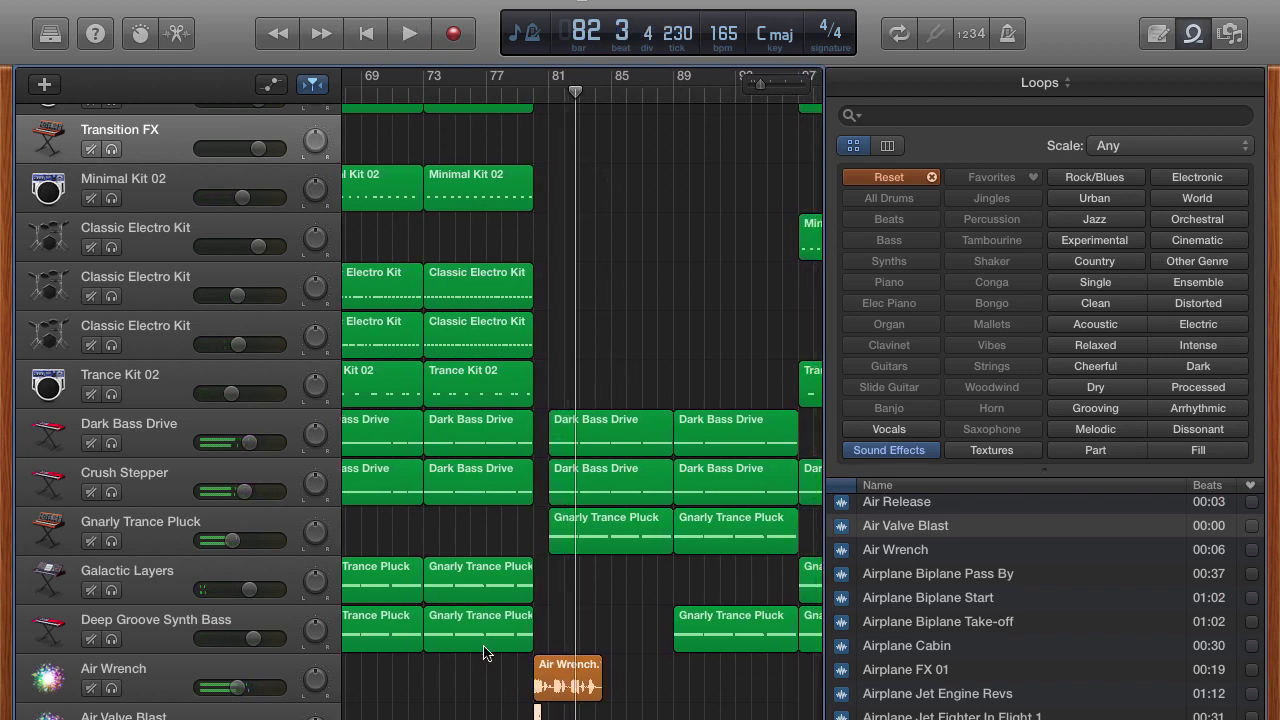
Step: Split the Air Wrench region at bar 81 and delete the part after the split
{"action": "key", "text": "super+Right"}
{"action": "key", "text": "super+Right"}
{"action": "key", "text": "super+Right"}
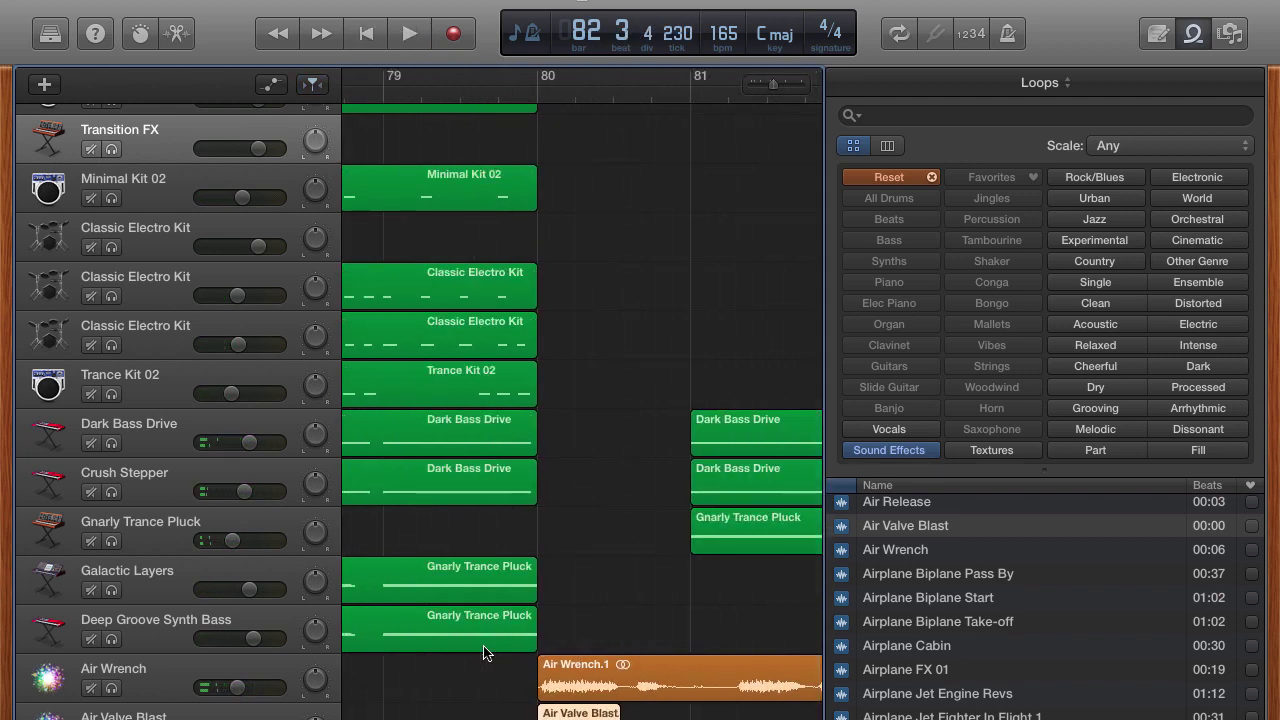
{"action": "scroll", "coordinate": [690, 160], "scroll_direction": "right", "scroll_amount": 1}
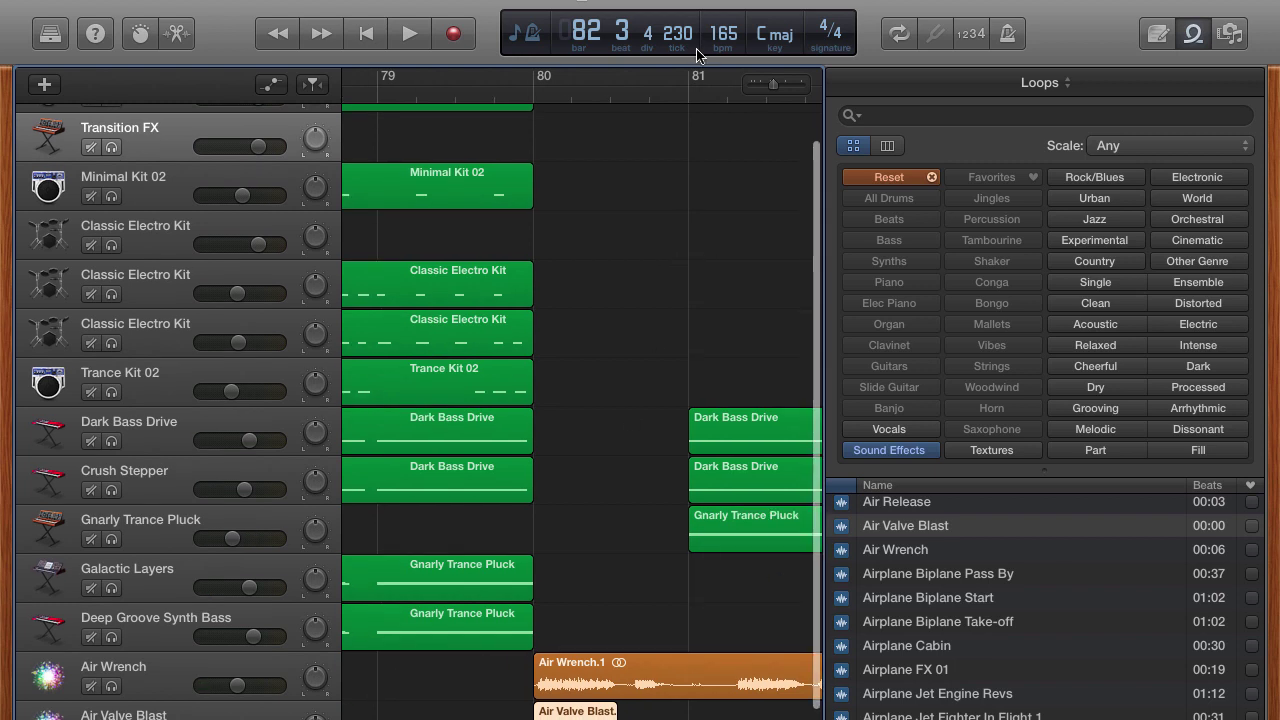
{"action": "left_click", "coordinate": [696, 94]}
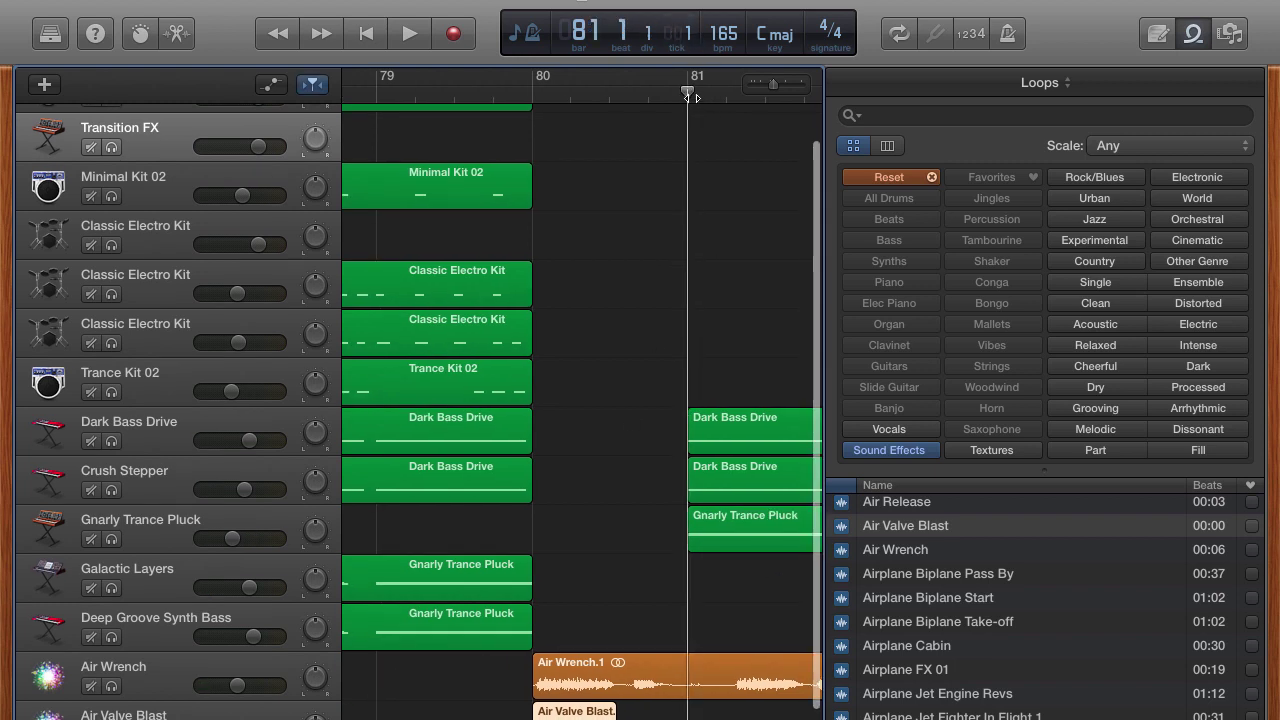
{"action": "left_click", "coordinate": [728, 677]}
{"action": "scroll", "coordinate": [690, 569], "scroll_direction": "right", "scroll_amount": 3}
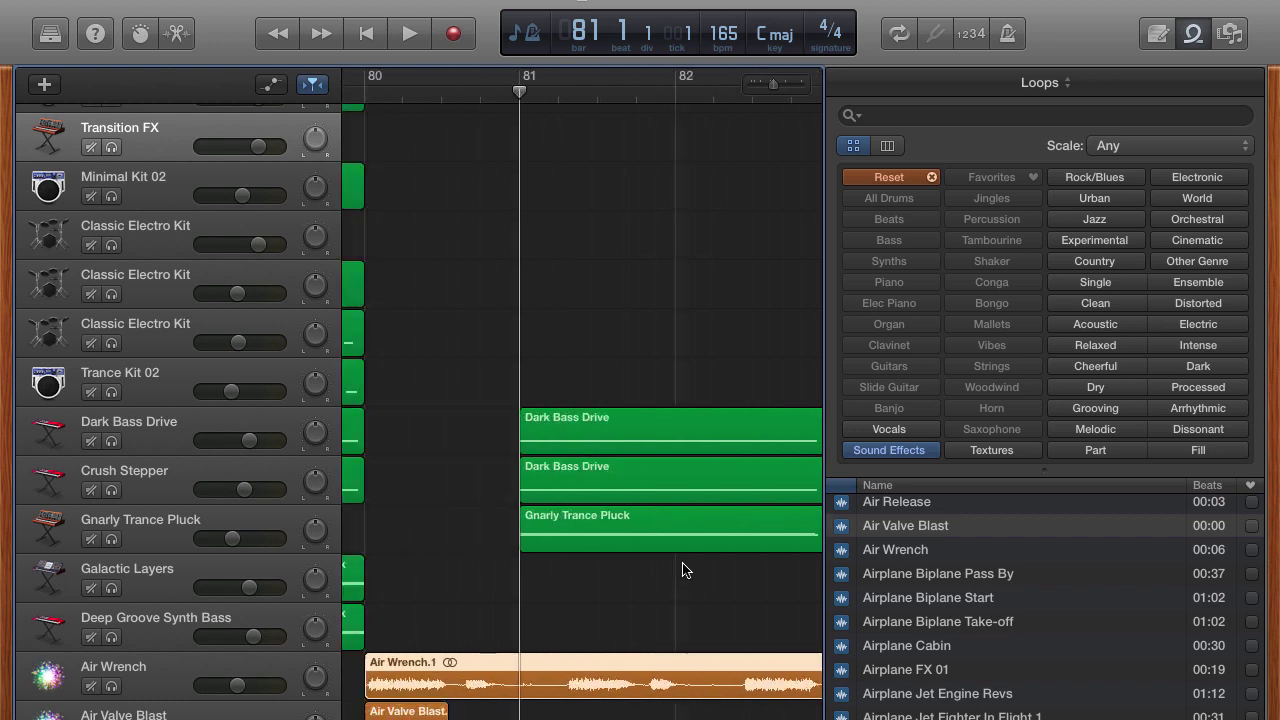
{"action": "scroll", "coordinate": [683, 569], "scroll_direction": "down", "scroll_amount": 1}
{"action": "key", "text": "super+t"}
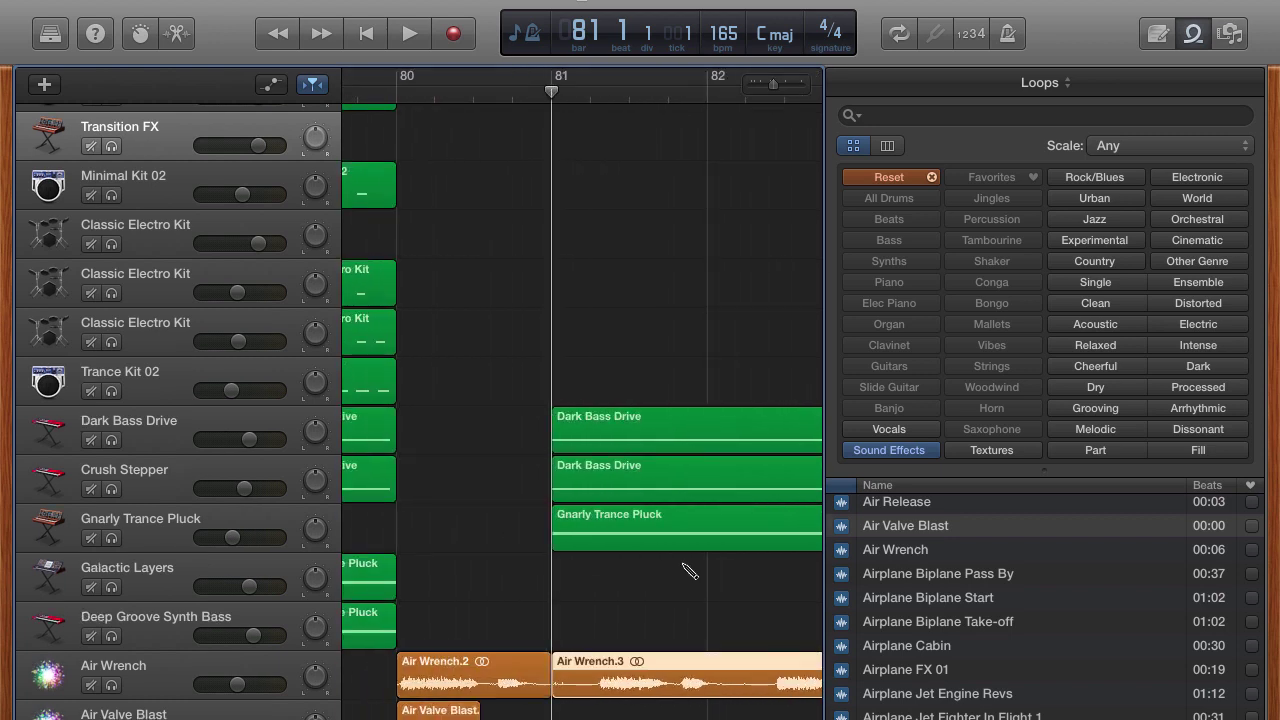
{"action": "key", "text": "Delete"}
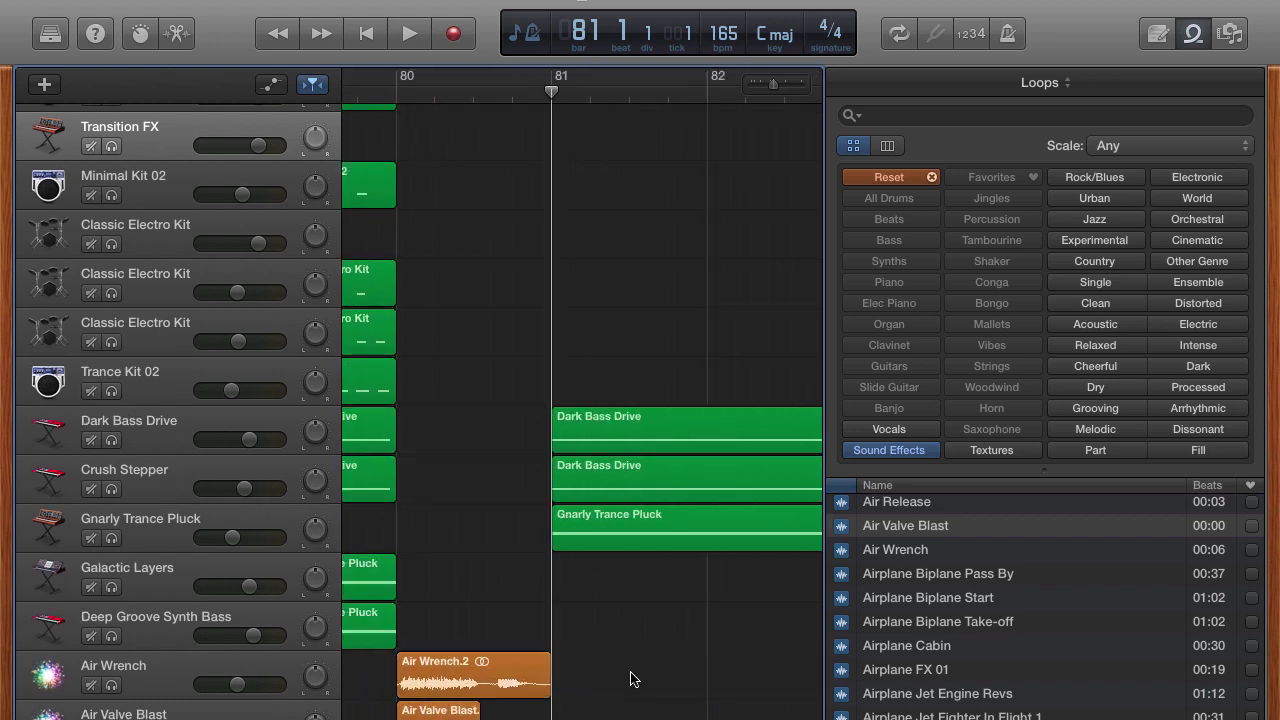
Step: Search the sound effect loops for "edm" and clear the search text
{"action": "scroll", "coordinate": [486, 555], "scroll_direction": "down", "scroll_amount": 2}
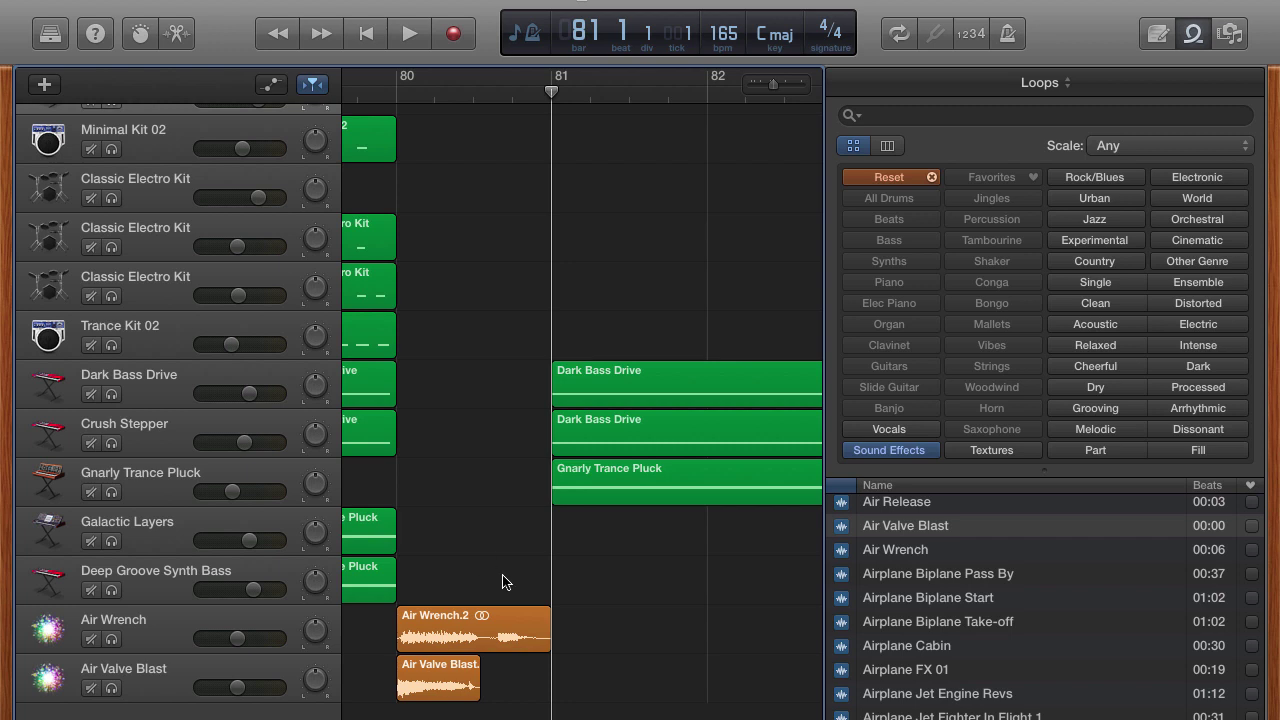
{"action": "scroll", "coordinate": [952, 628], "scroll_direction": "down", "scroll_amount": 5}
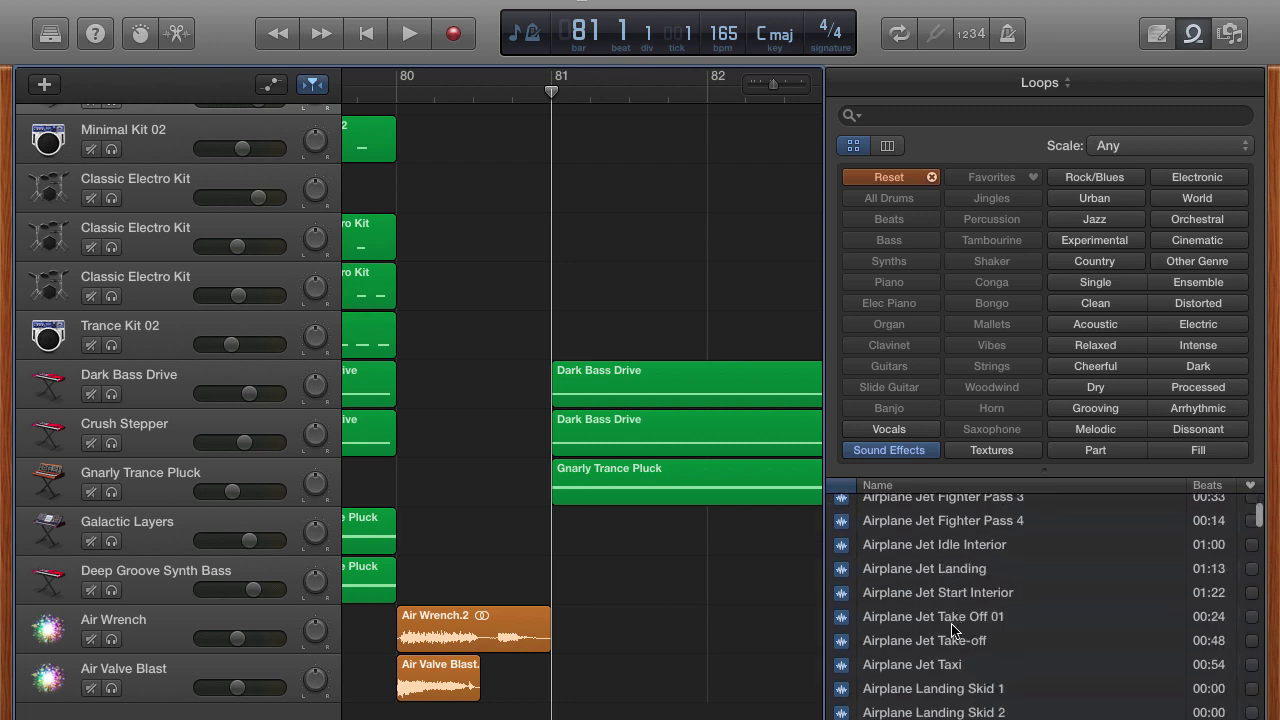
{"action": "left_click", "coordinate": [938, 116]}
{"action": "type", "text": "edm"}
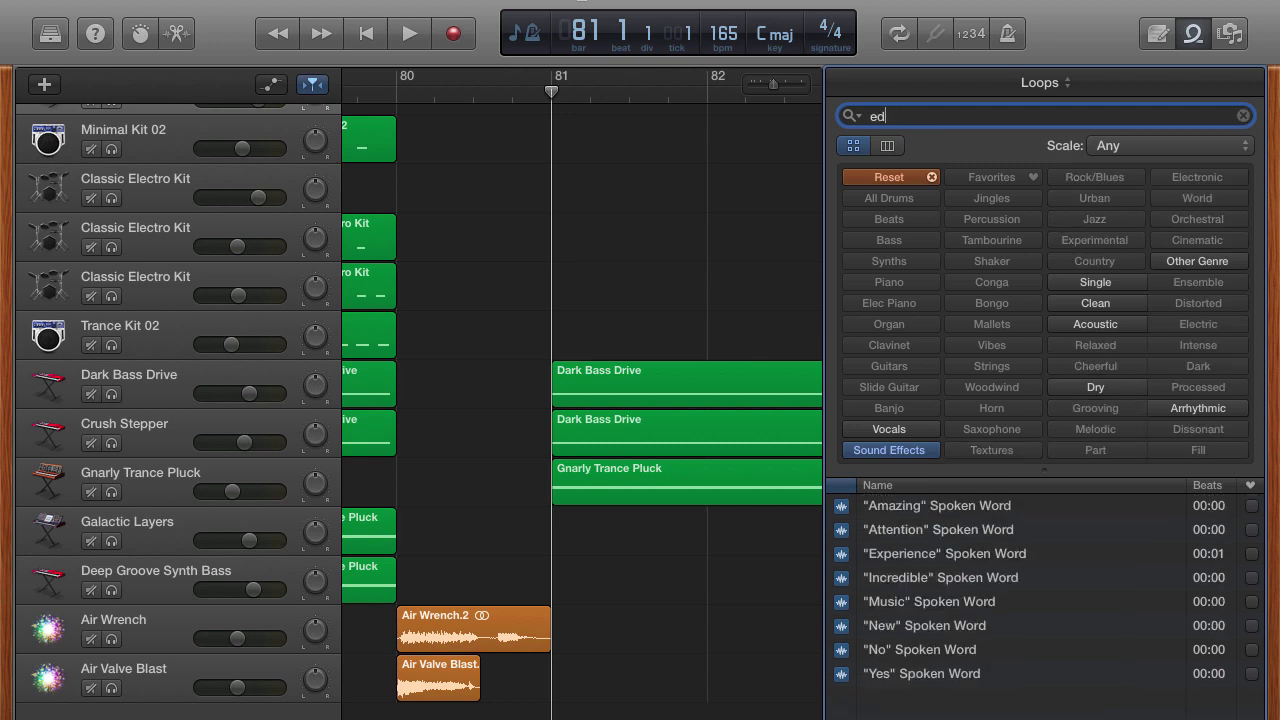
{"action": "key", "text": "BackSpace"}
{"action": "key", "text": "BackSpace"}
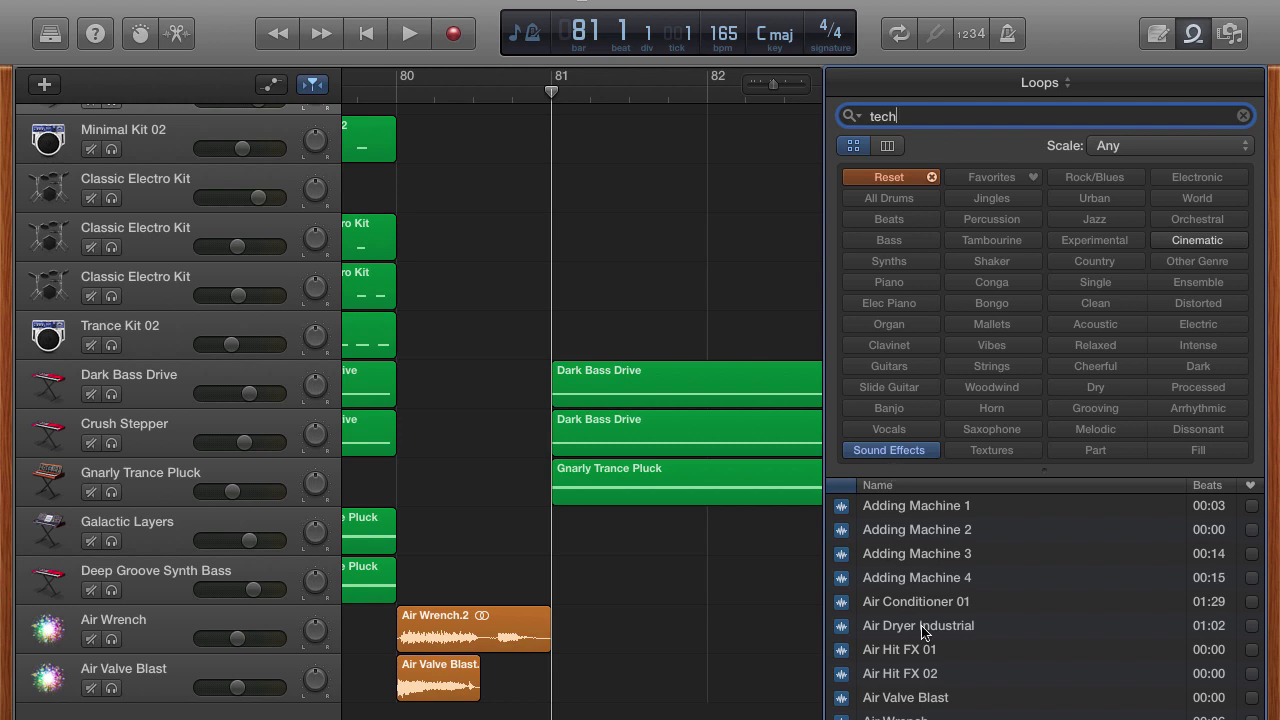
Step: Search the sound effect loops for "tech" and preview Adding Machine 4, Drill Hit FX 03 and another loop further down
{"action": "left_click", "coordinate": [914, 572]}
{"action": "scroll", "coordinate": [905, 600], "scroll_direction": "down", "scroll_amount": 5}
{"action": "left_click", "coordinate": [903, 596]}
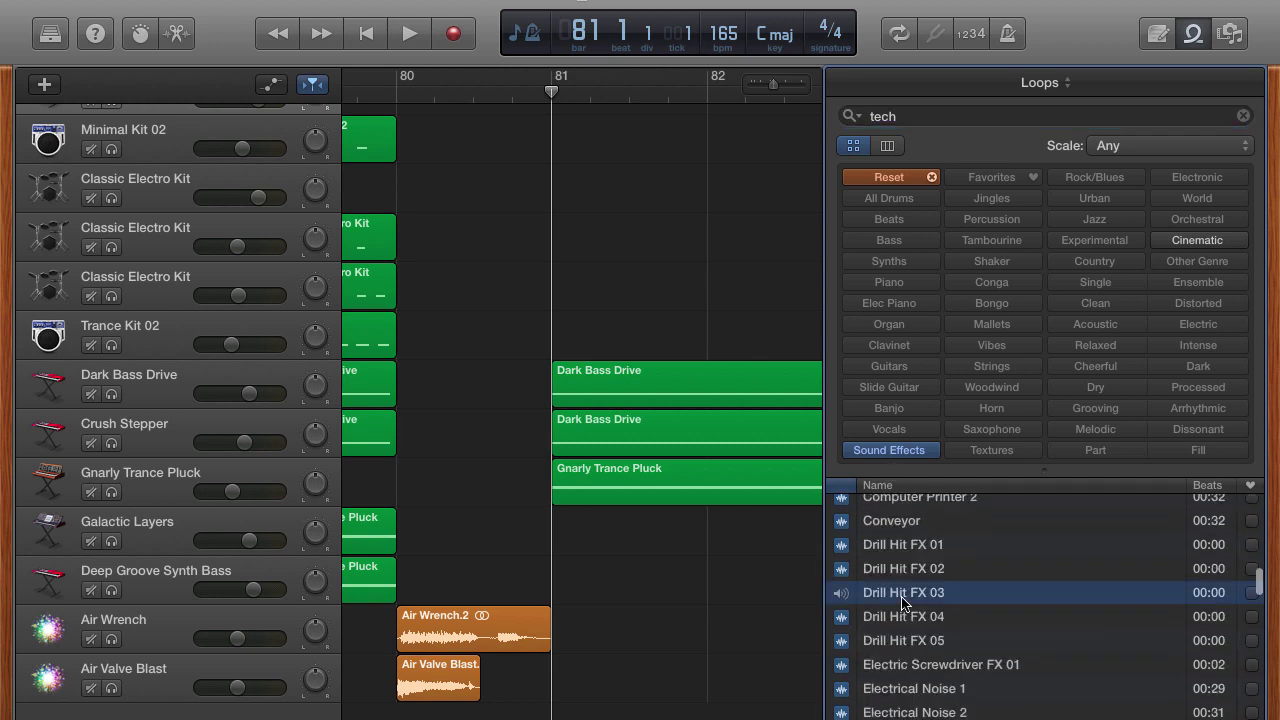
{"action": "scroll", "coordinate": [903, 606], "scroll_direction": "down", "scroll_amount": 8}
{"action": "left_click", "coordinate": [882, 636]}
{"action": "scroll", "coordinate": [882, 636], "scroll_direction": "down", "scroll_amount": 10}
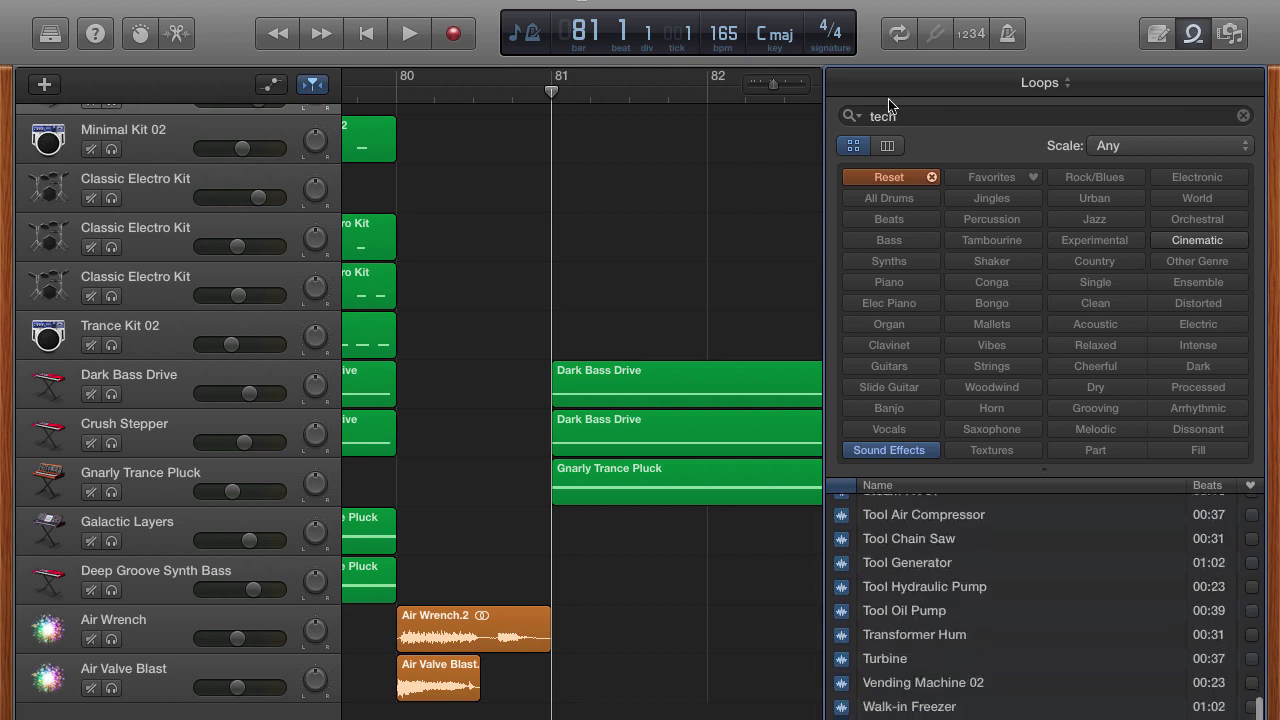
Step: Search the sound effect loops for "transition" and clear the search
{"action": "left_click", "coordinate": [914, 118]}
{"action": "type", "text": "t"}
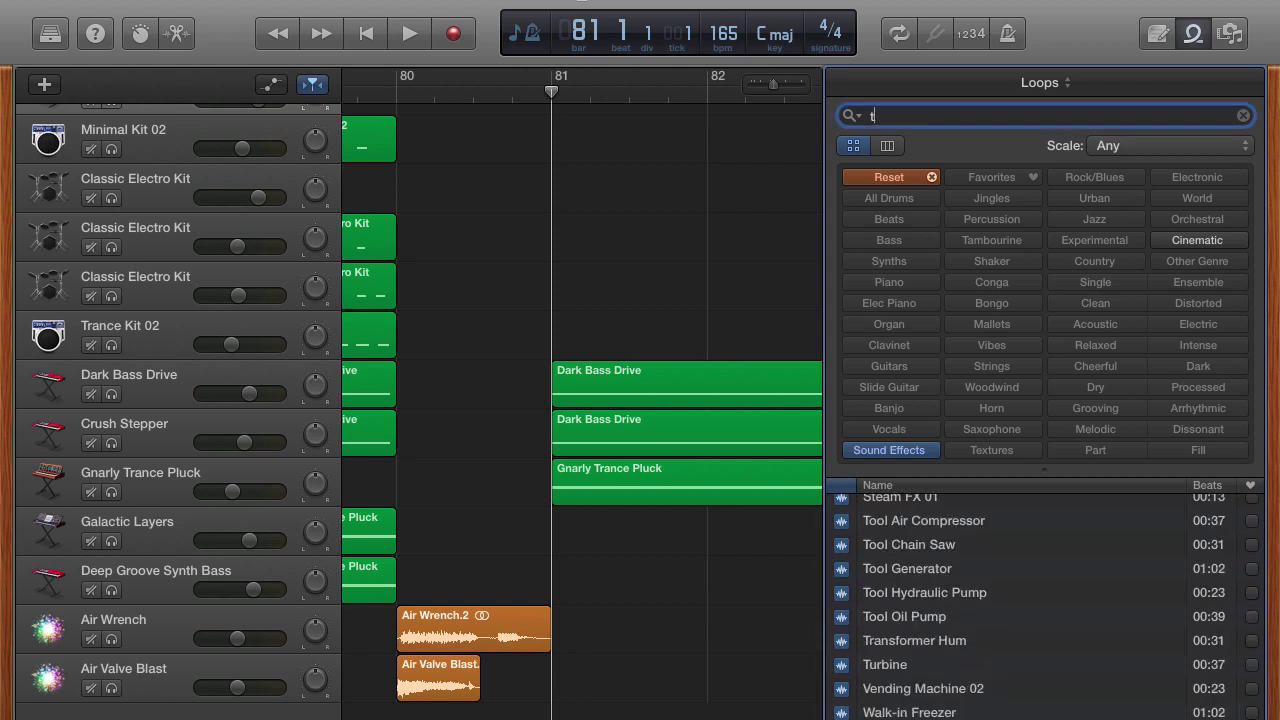
{"action": "type", "text": "ransition"}
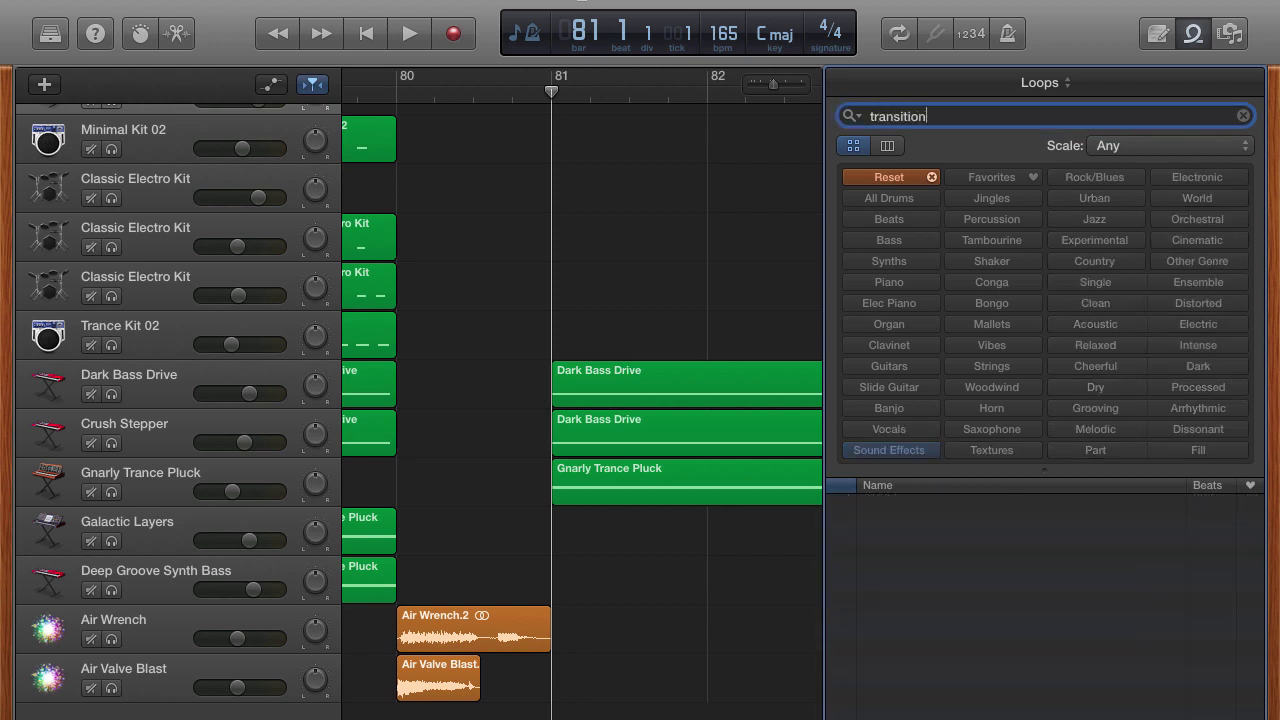
{"action": "key", "text": "super+a"}
{"action": "left_click", "coordinate": [1243, 117]}
Step: Preview the "New" Spoken Word and Abstract Atmosphere 149 loops
{"action": "left_click", "coordinate": [888, 625]}
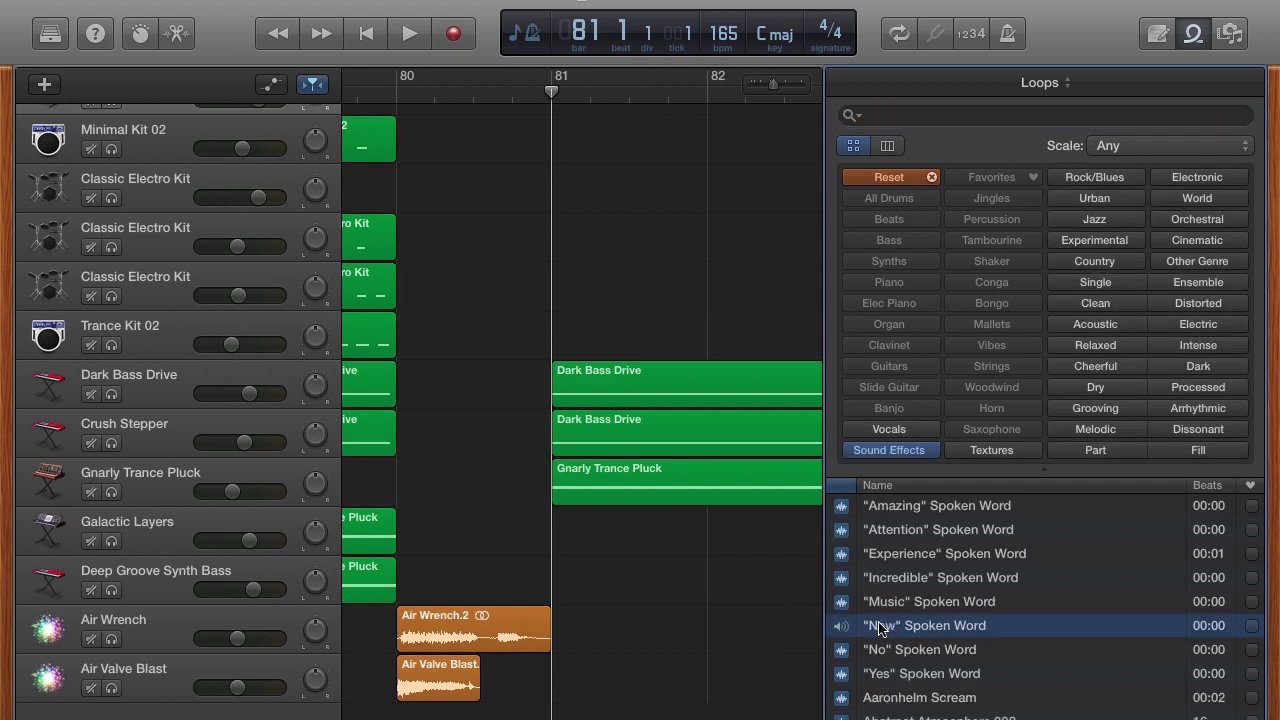
{"action": "scroll", "coordinate": [886, 630], "scroll_direction": "down", "scroll_amount": 15}
{"action": "scroll", "coordinate": [884, 641], "scroll_direction": "down", "scroll_amount": 5}
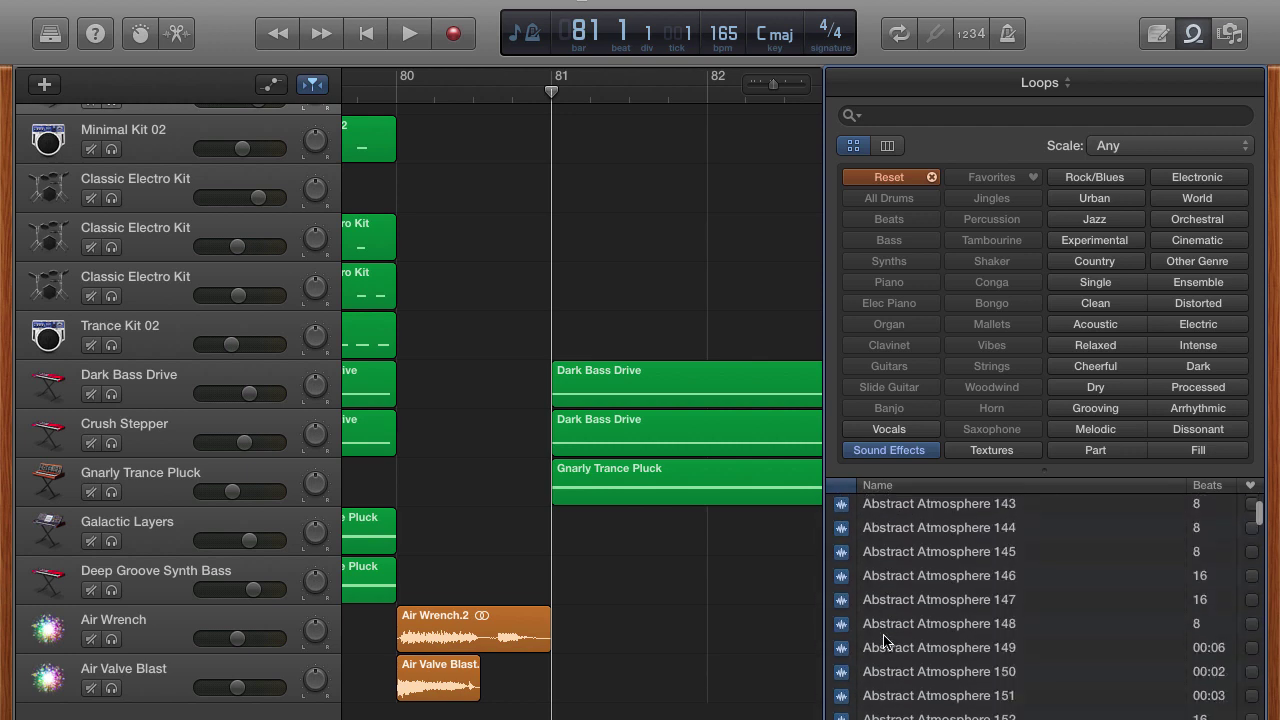
{"action": "left_click", "coordinate": [884, 646]}
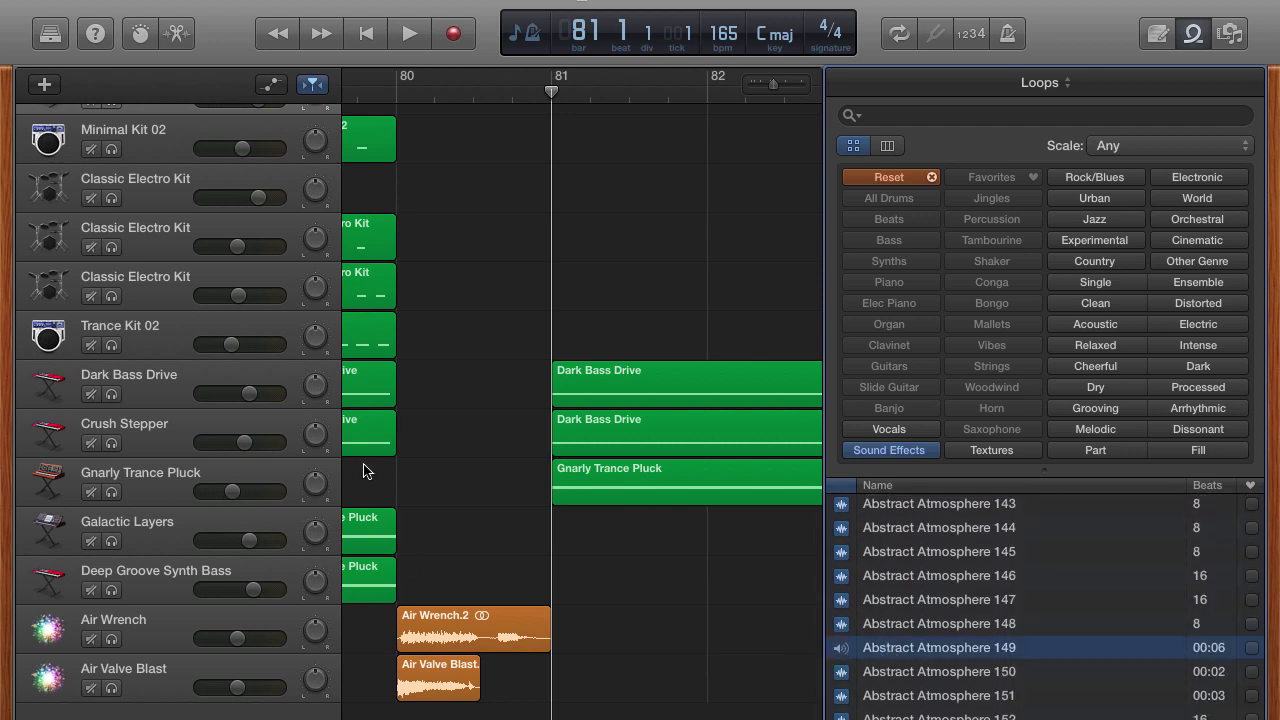
Step: Add the Abstract Atmosphere 149 loop on a new track at bar 81
{"action": "scroll", "coordinate": [402, 471], "scroll_direction": "down", "scroll_amount": 2}
{"action": "left_click_drag", "start_coordinate": [893, 650], "coordinate": [440, 712]}
{"action": "scroll", "coordinate": [486, 320], "scroll_direction": "up", "scroll_amount": 2}
{"action": "scroll", "coordinate": [460, 384], "scroll_direction": "down", "scroll_amount": 3}
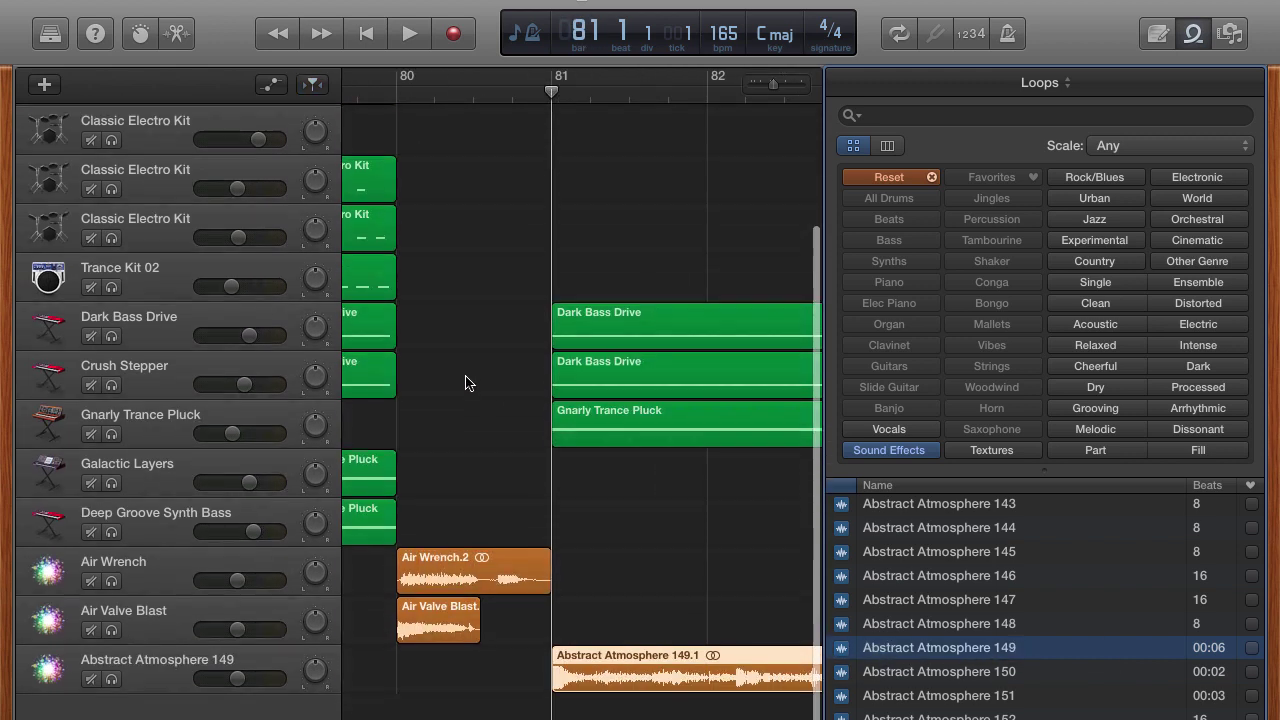
Step: Move the Abstract Atmosphere 149 region earlier so it starts at bar 79
{"action": "left_click_drag", "start_coordinate": [600, 680], "coordinate": [350, 676]}
{"action": "scroll", "coordinate": [434, 526], "scroll_direction": "left", "scroll_amount": 5}
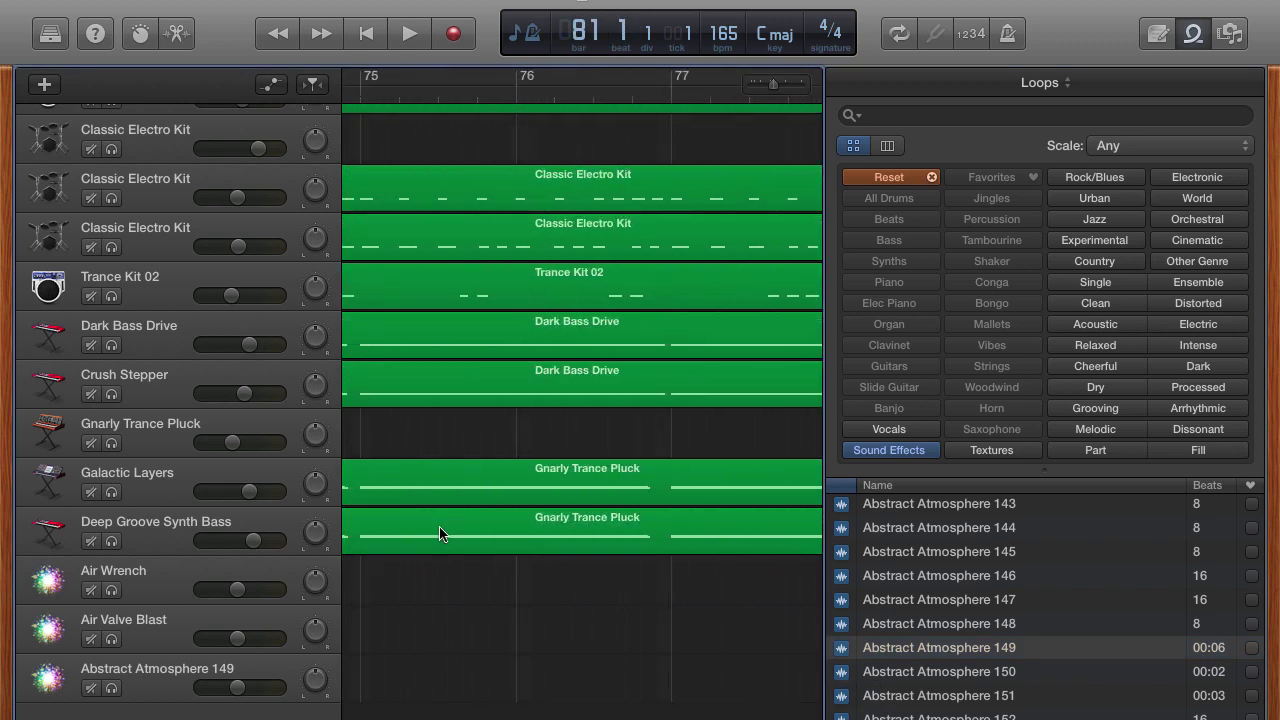
{"action": "scroll", "coordinate": [439, 526], "scroll_direction": "right", "scroll_amount": 3}
{"action": "scroll", "coordinate": [530, 526], "scroll_direction": "down", "scroll_amount": 5}
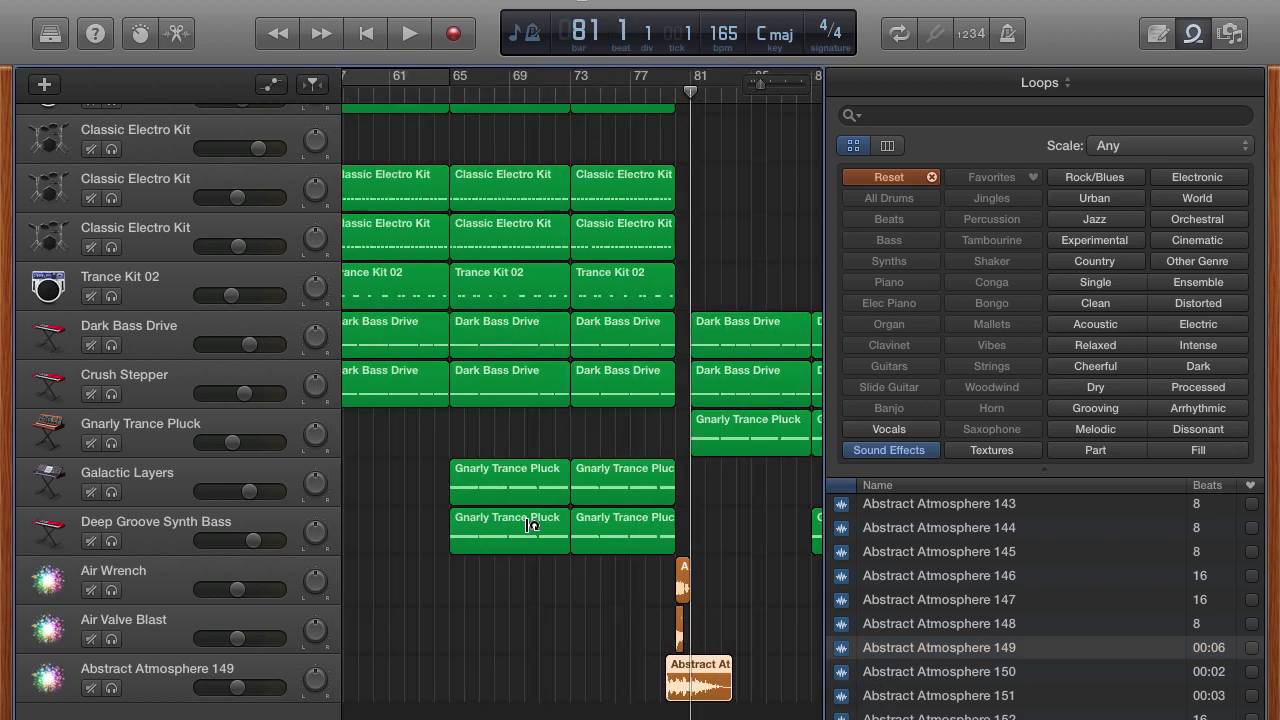
{"action": "left_click_drag", "start_coordinate": [613, 686], "coordinate": [593, 686]}
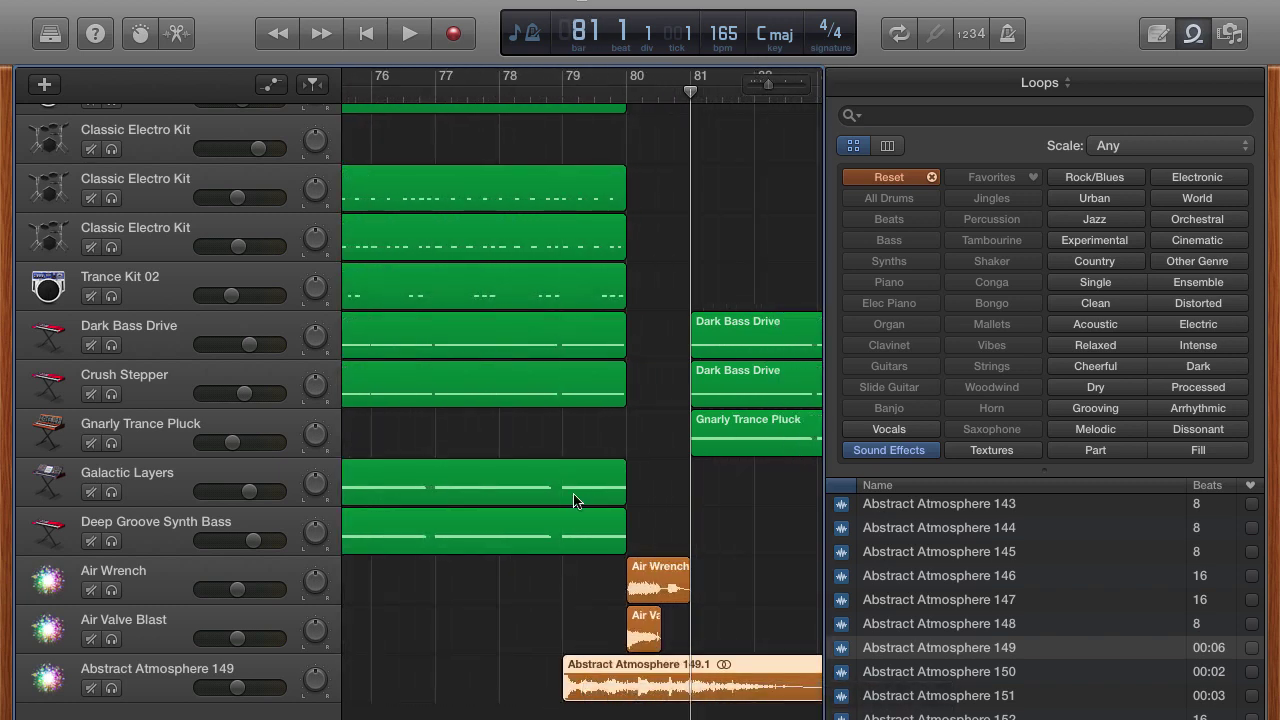
Step: Play the transition from about bar 77 and delete the Abstract Atmosphere 149 region
{"action": "scroll", "coordinate": [662, 461], "scroll_direction": "right", "scroll_amount": 5}
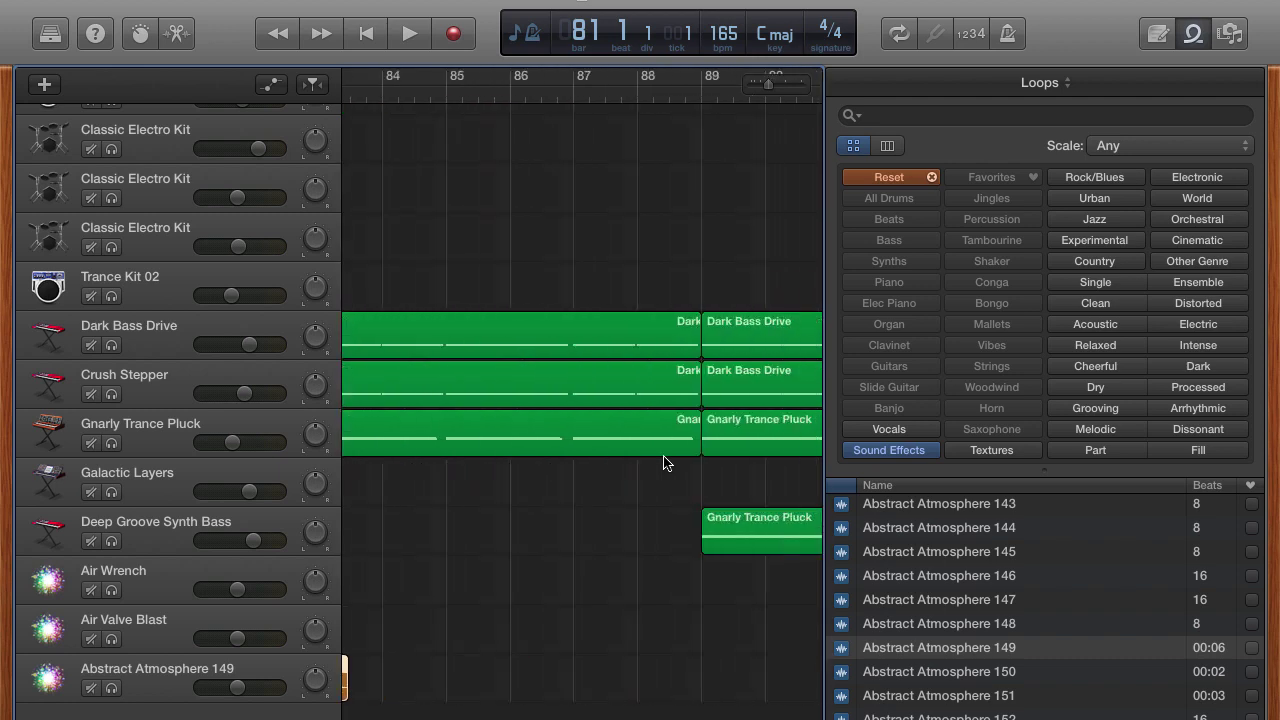
{"action": "scroll", "coordinate": [660, 459], "scroll_direction": "left", "scroll_amount": 6}
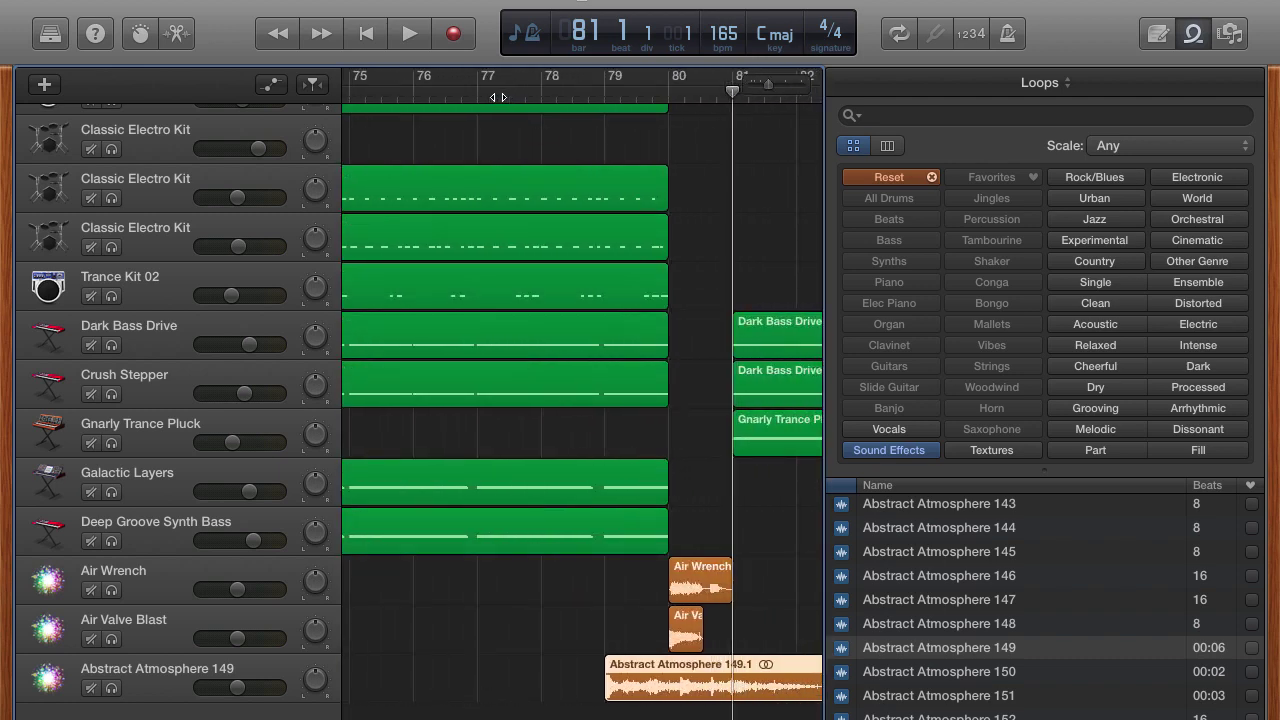
{"action": "left_click", "coordinate": [497, 97]}
{"action": "key", "text": "space"}
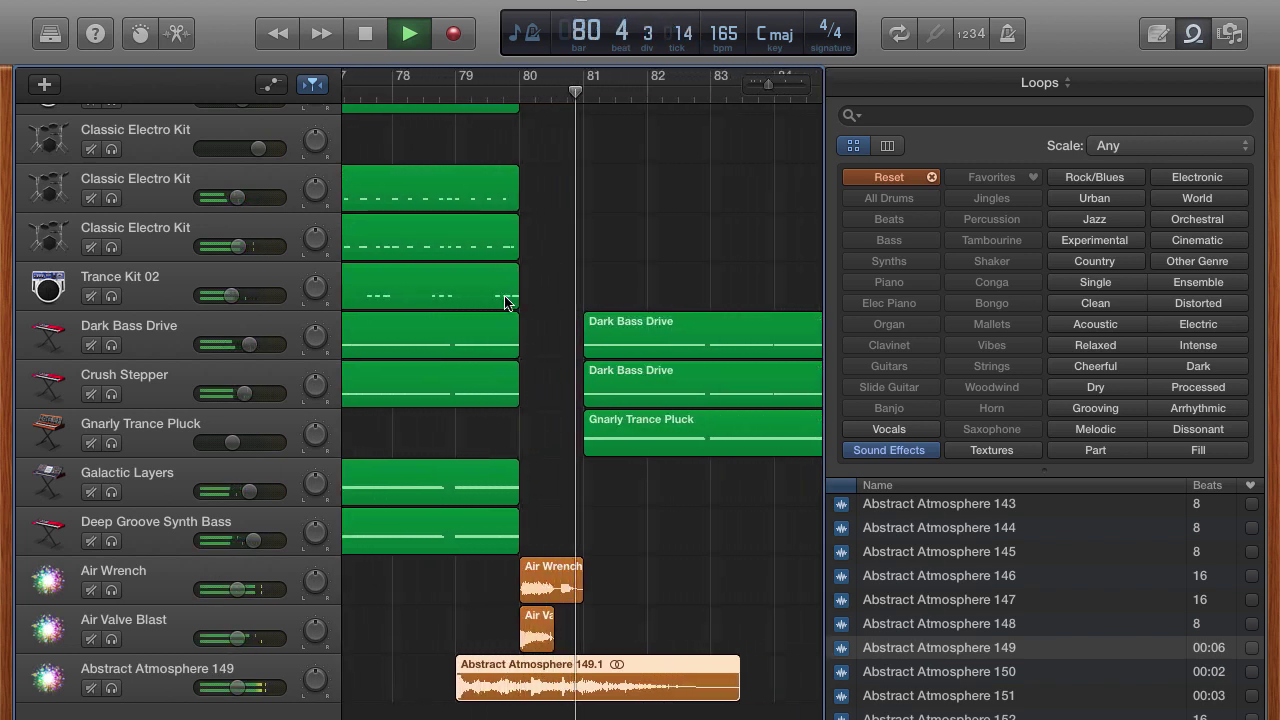
{"action": "key", "text": "space"}
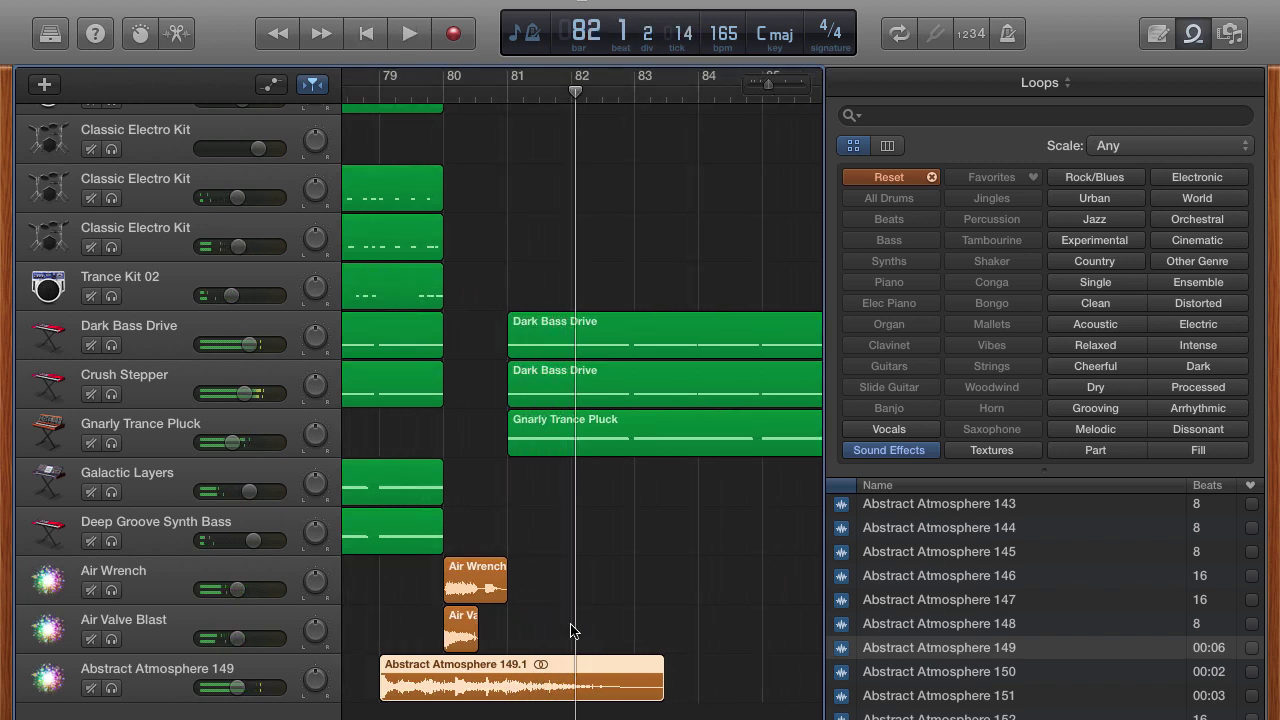
{"action": "key", "text": "Delete"}
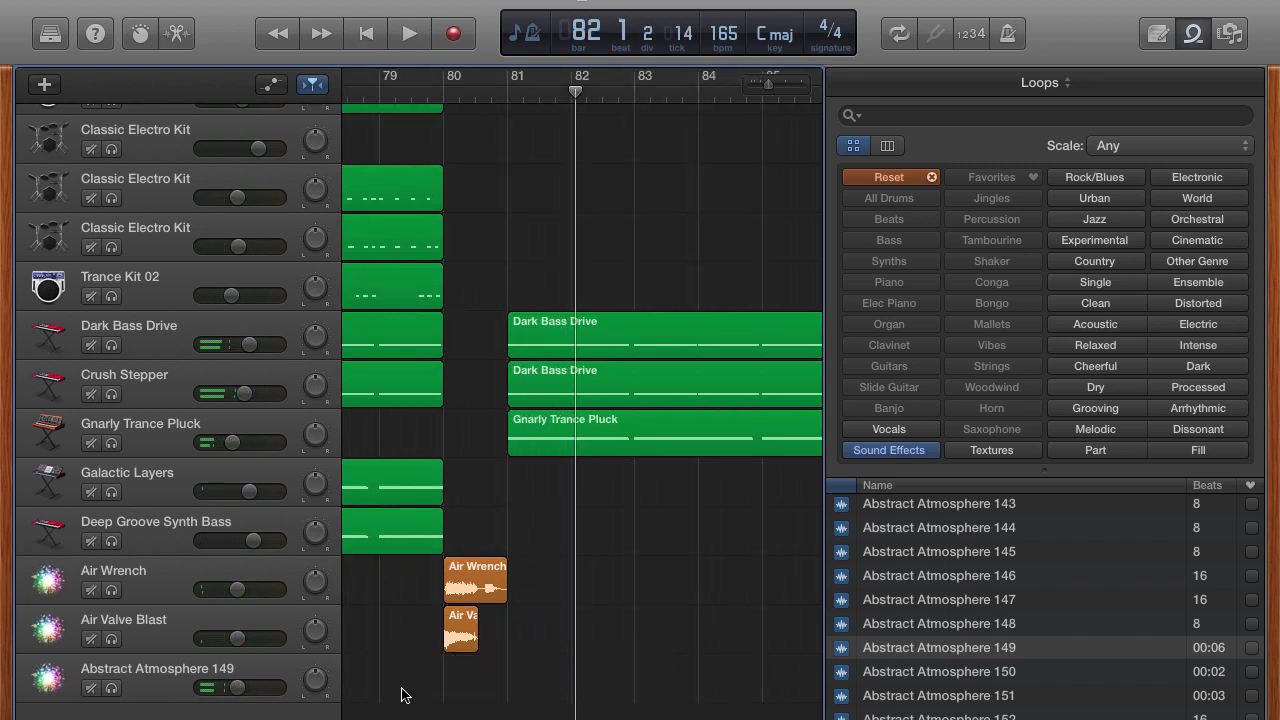
Step: Play the transition from just after bar 79 with only the Air Wrench and Air Valve Blast effects
{"action": "left_click", "coordinate": [395, 94]}
{"action": "key", "text": "space"}
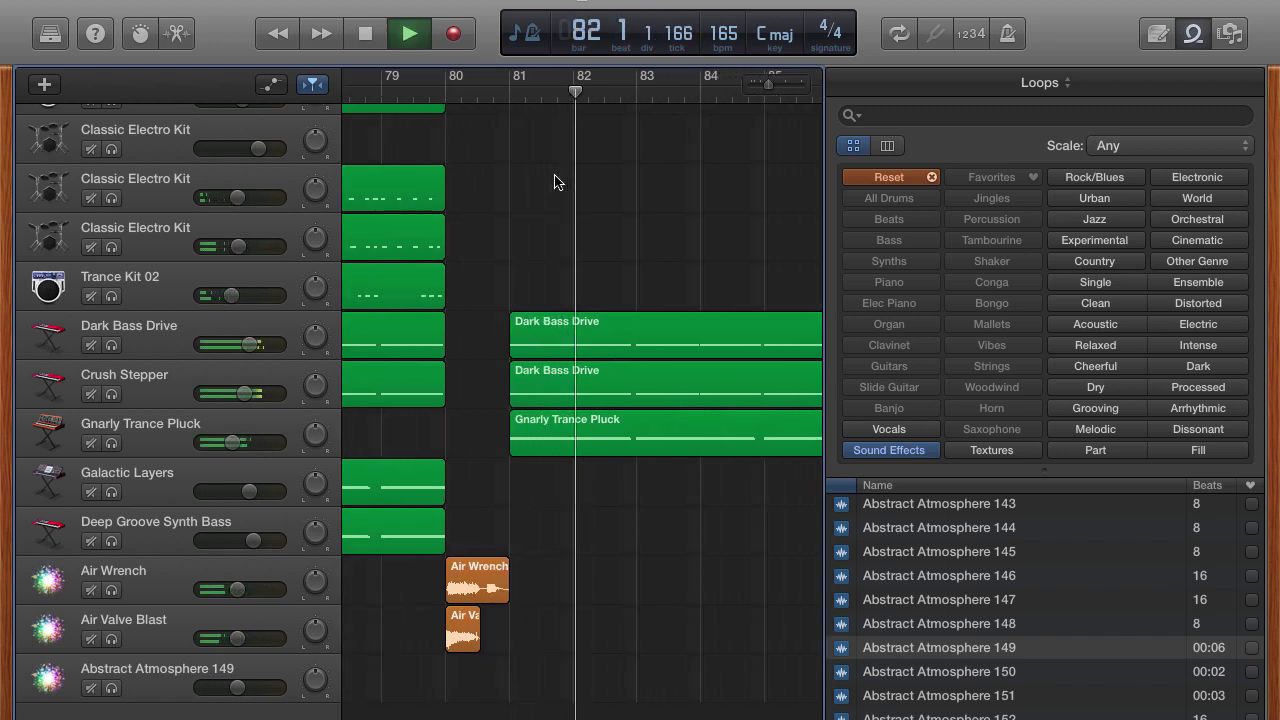
{"action": "key", "text": "space"}
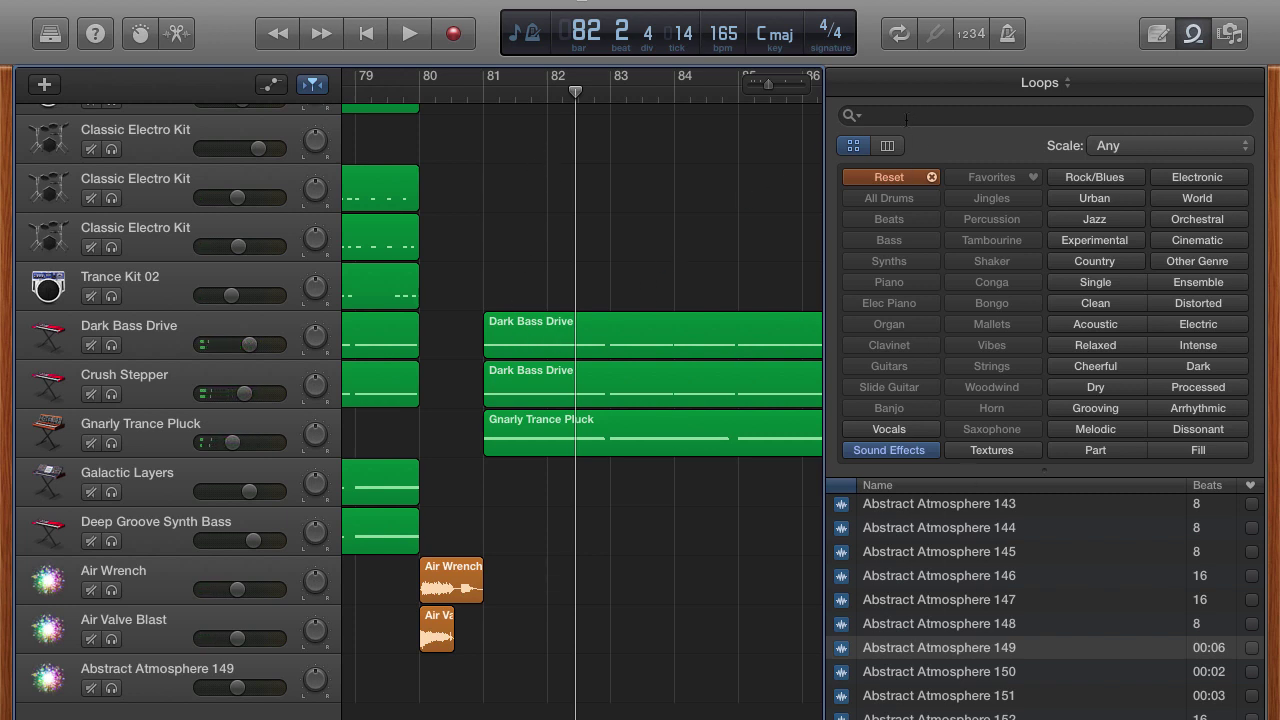
Step: Audition the Sound Effects loops matching "boom" and place Subsonic Boom FX 03 at bar 80 on the empty Abstract Atmosphere 149 track
{"action": "left_click", "coordinate": [906, 117]}
{"action": "type", "text": "boom"}
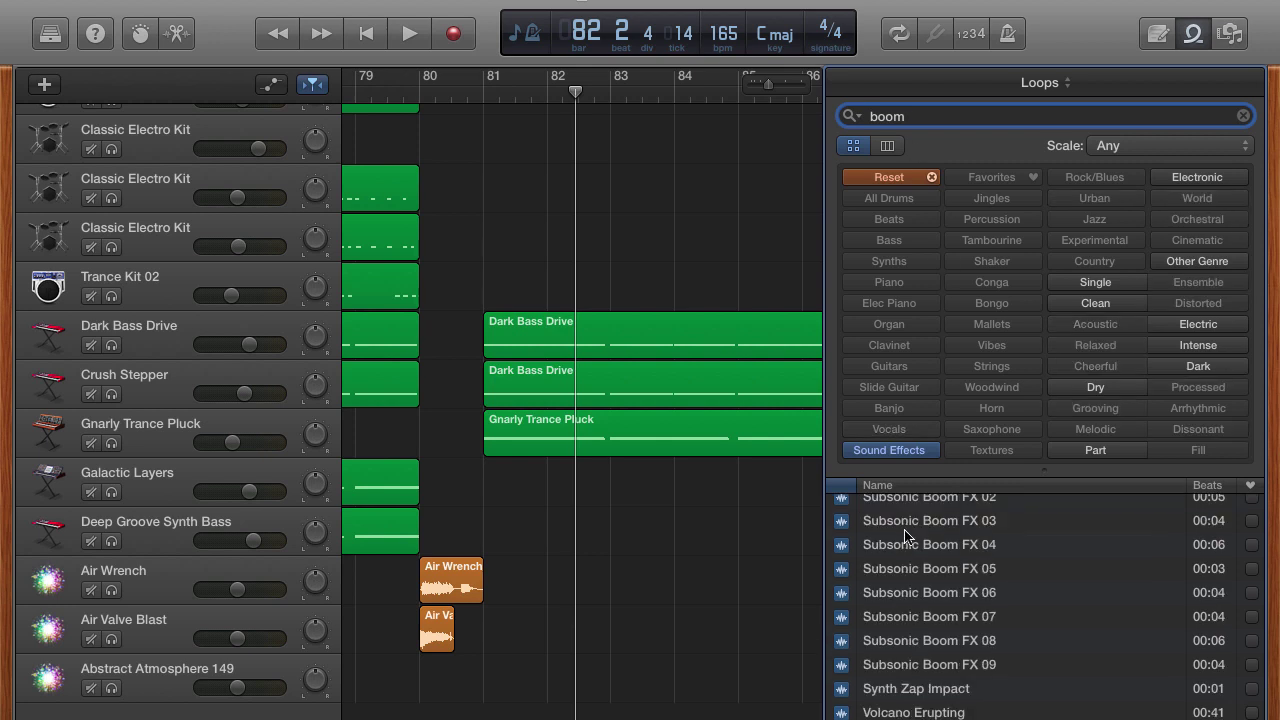
{"action": "left_click", "coordinate": [906, 522]}
{"action": "left_click", "coordinate": [899, 552]}
{"action": "left_click", "coordinate": [898, 526]}
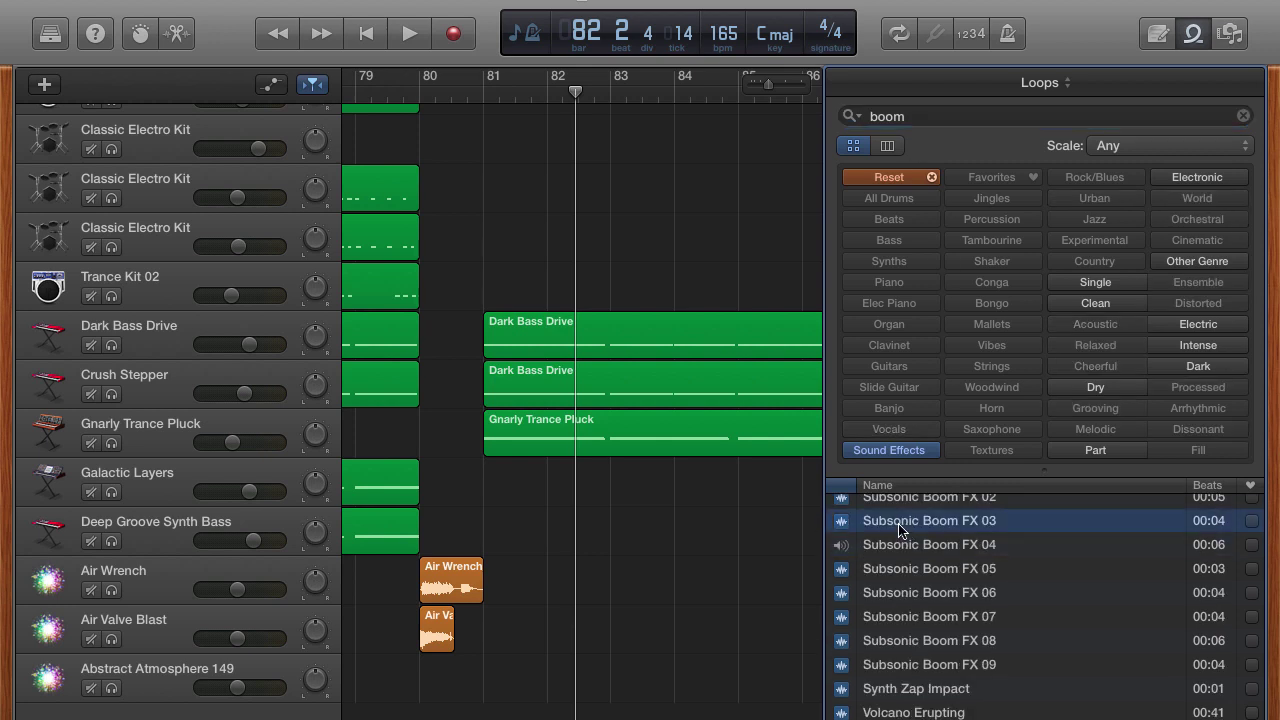
{"action": "left_click", "coordinate": [888, 503]}
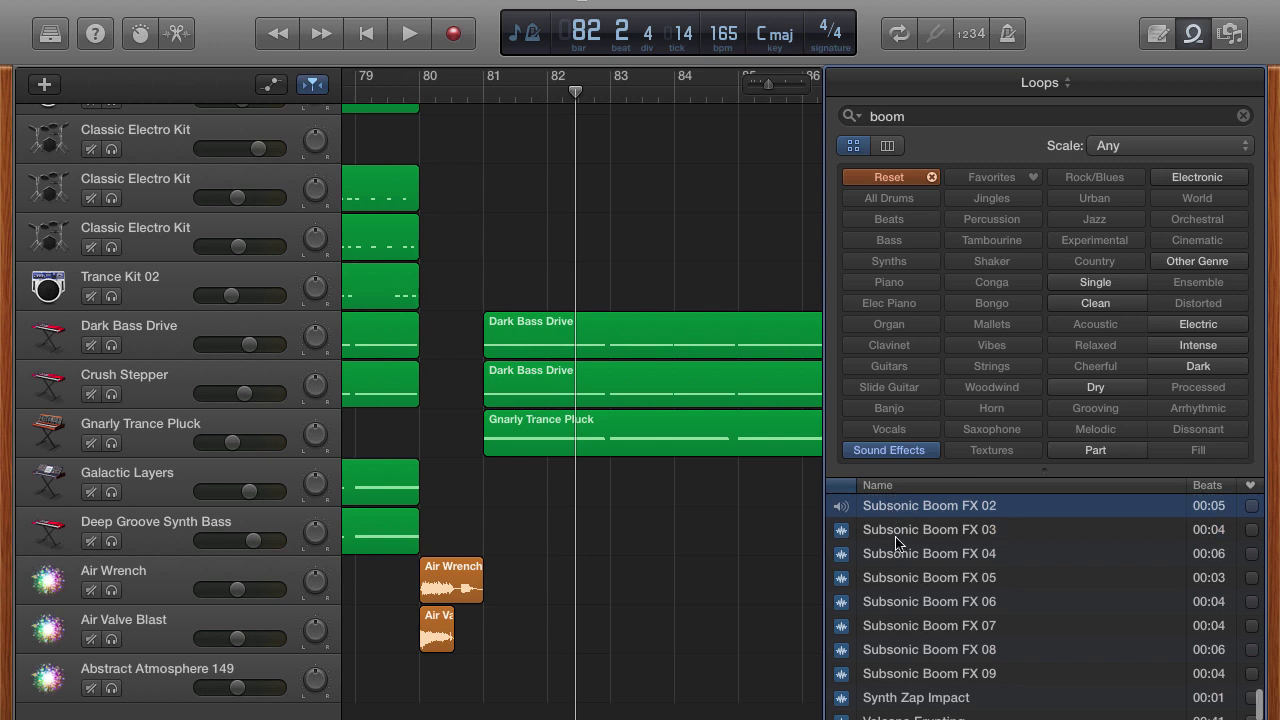
{"action": "left_click", "coordinate": [897, 529]}
{"action": "left_click_drag", "start_coordinate": [897, 529], "coordinate": [443, 688]}
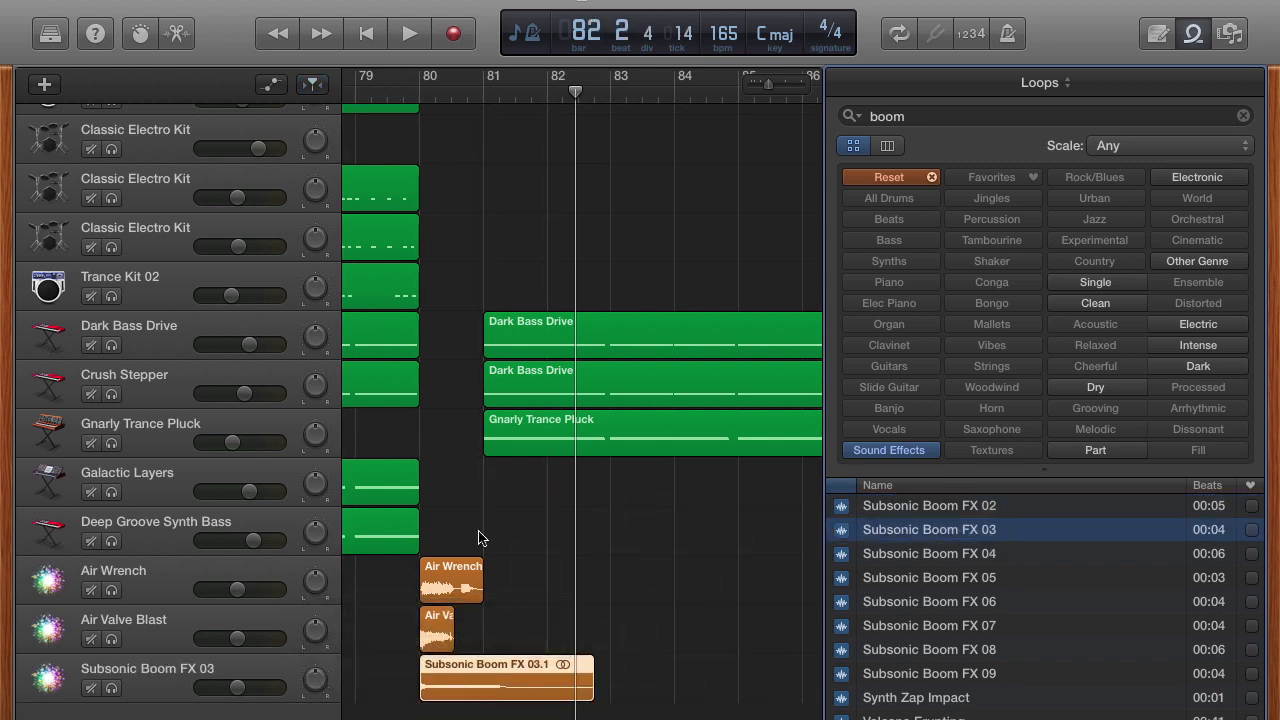
Step: Play the transition from just after bar 79 and raise the Subsonic Boom FX 03 track's volume slightly
{"action": "left_click", "coordinate": [386, 84]}
{"action": "key", "text": "space"}
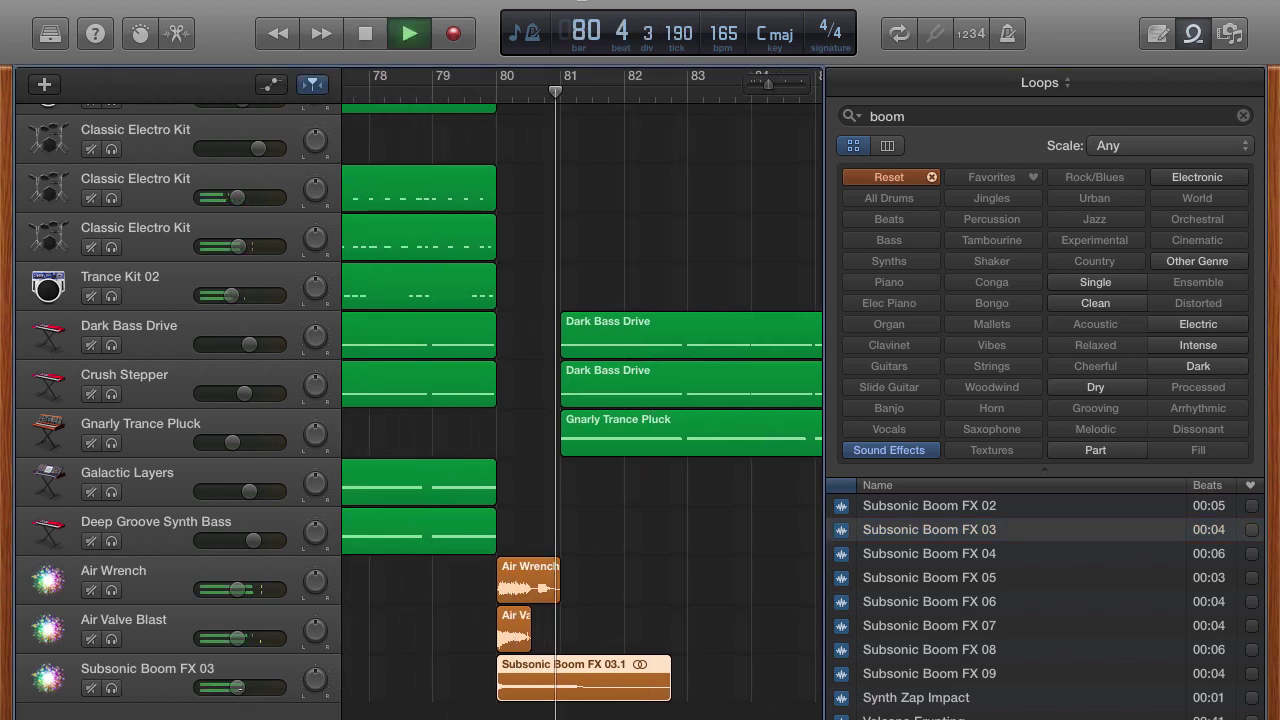
{"action": "left_click_drag", "start_coordinate": [237, 687], "coordinate": [250, 687]}
{"action": "key", "text": "space"}
{"action": "key", "text": "space"}
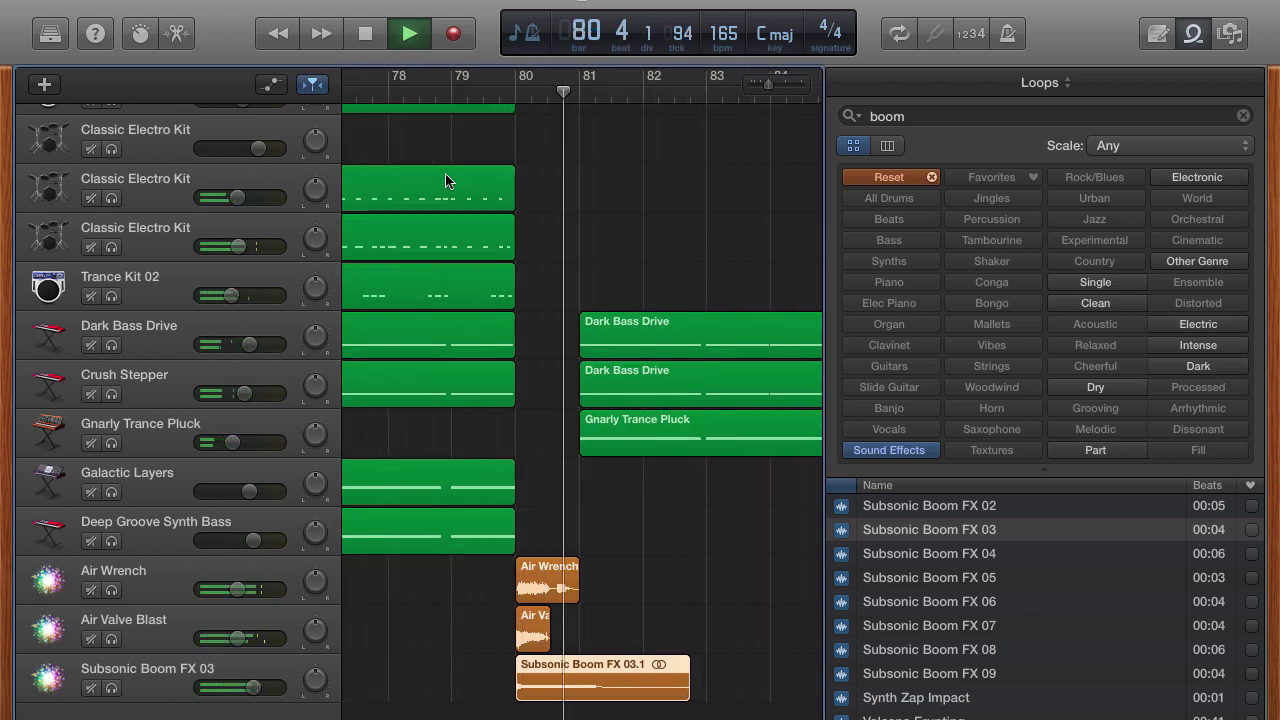
{"action": "key", "text": "space"}
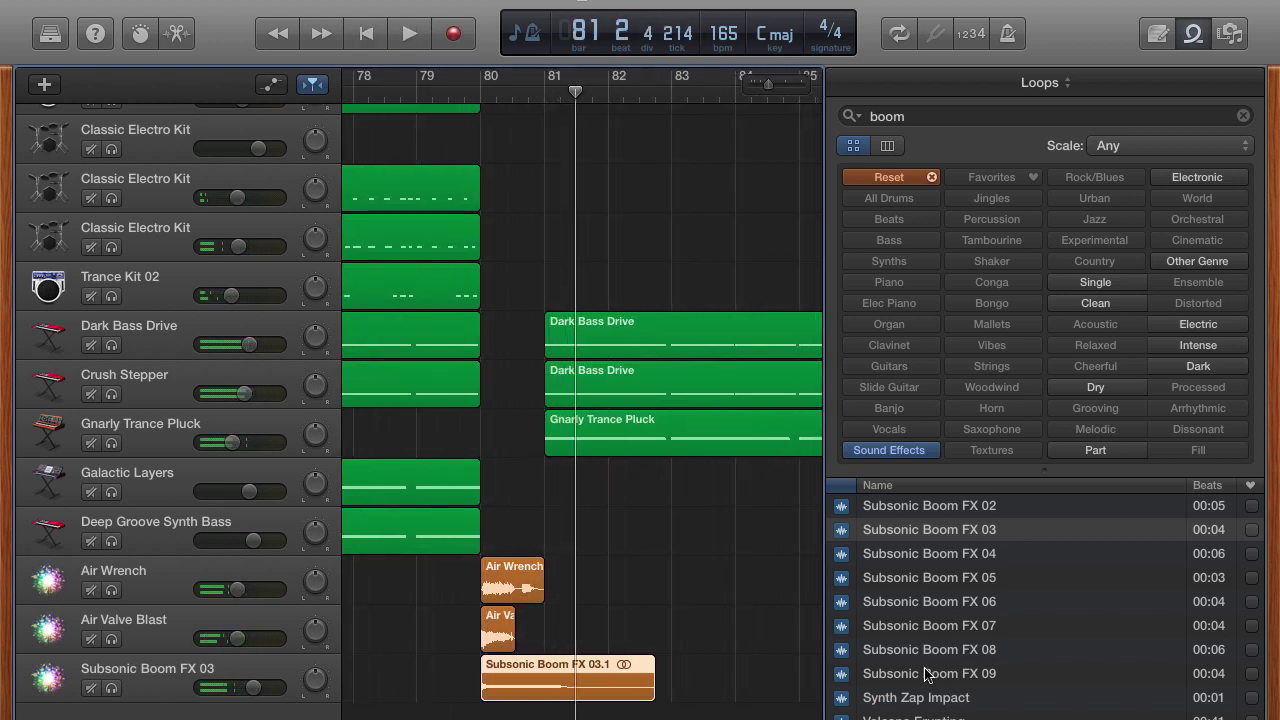
Step: Preview the Subsonic Boom FX 09 loop and search the sound effects for "explosion"
{"action": "left_click", "coordinate": [926, 675]}
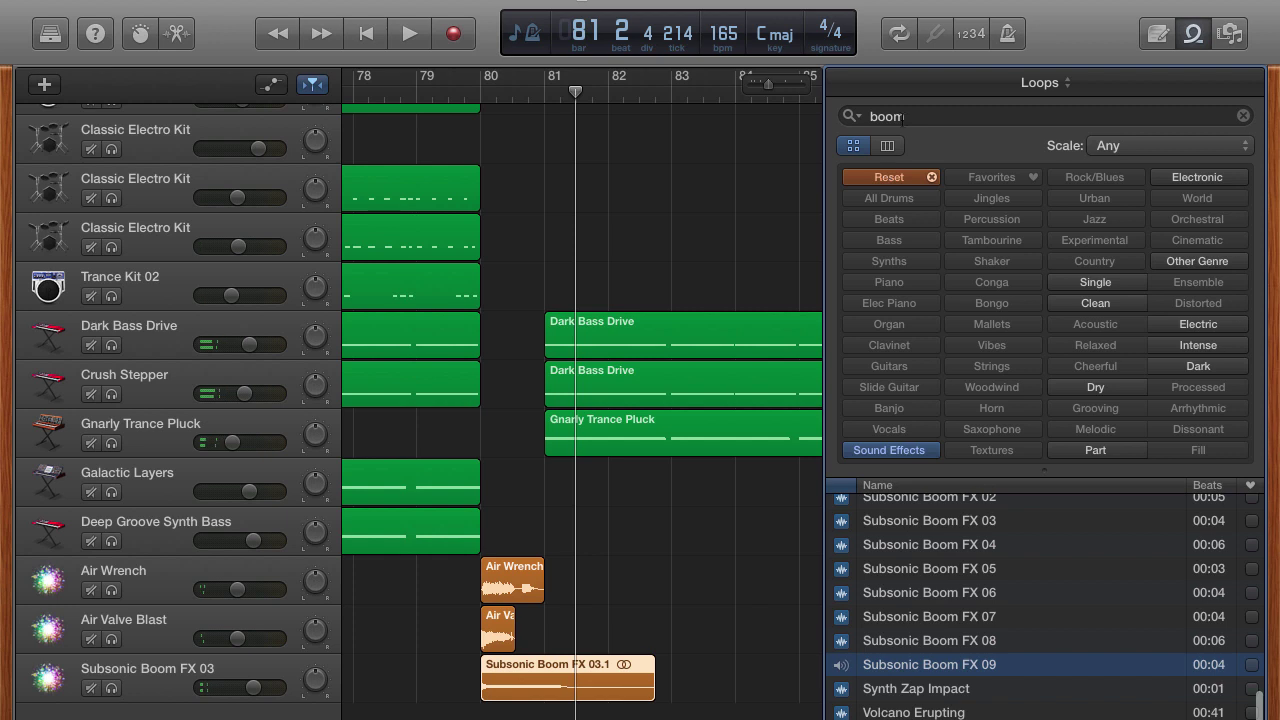
{"action": "double_click", "coordinate": [903, 116]}
{"action": "type", "text": "ex"}
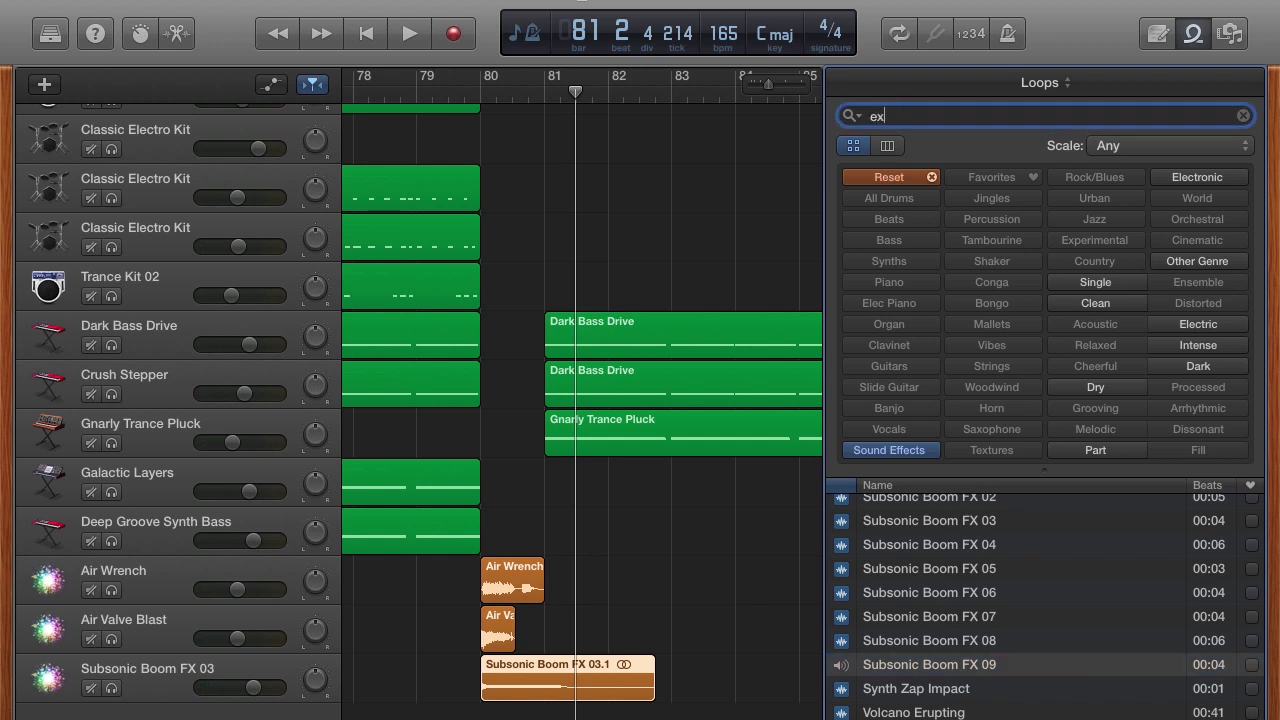
{"action": "type", "text": "p"}
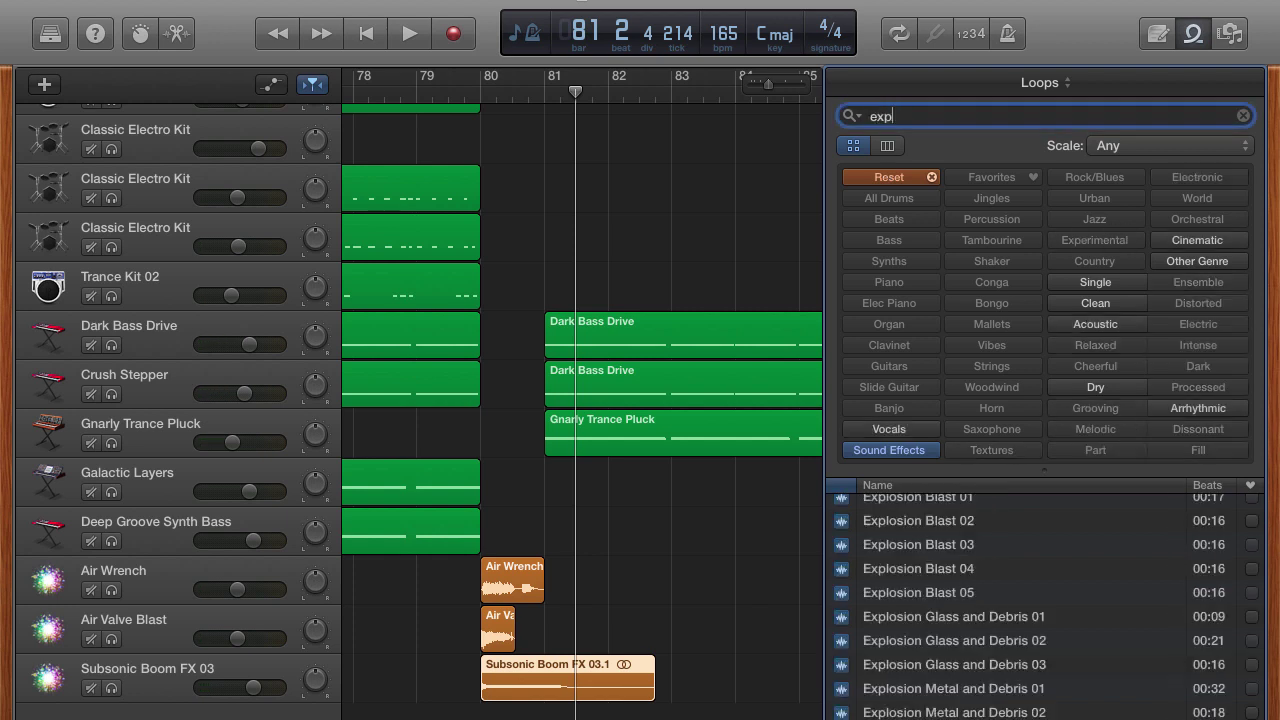
{"action": "type", "text": "losion"}
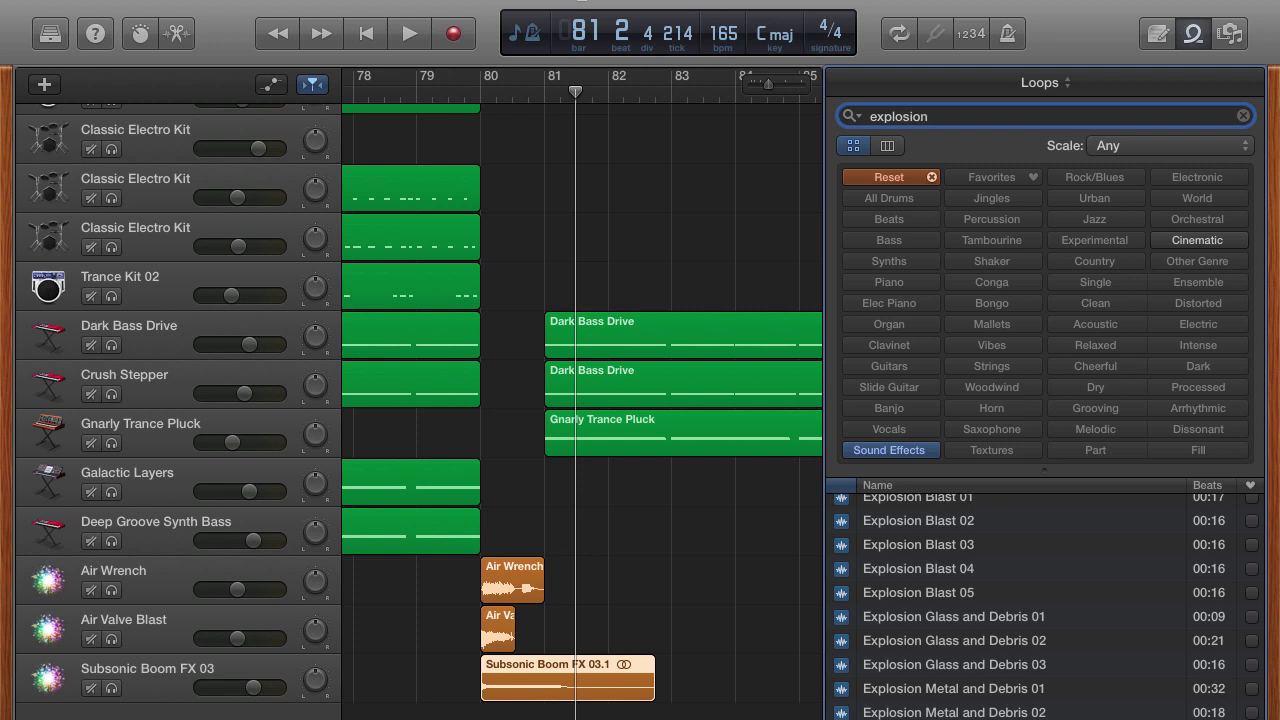
Step: Audition several explosion loops and add Explosion 3 on a new track at bar 81
{"action": "left_click", "coordinate": [936, 524]}
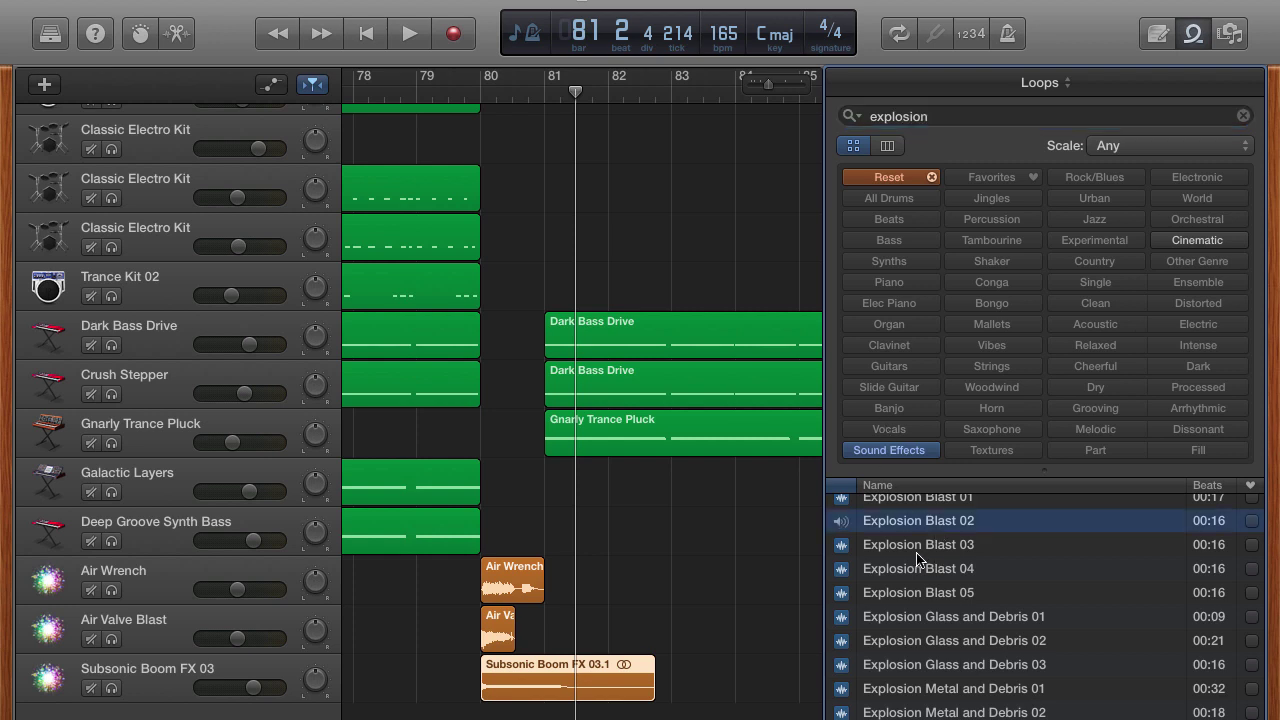
{"action": "left_click", "coordinate": [915, 548]}
{"action": "scroll", "coordinate": [899, 580], "scroll_direction": "up", "scroll_amount": 2}
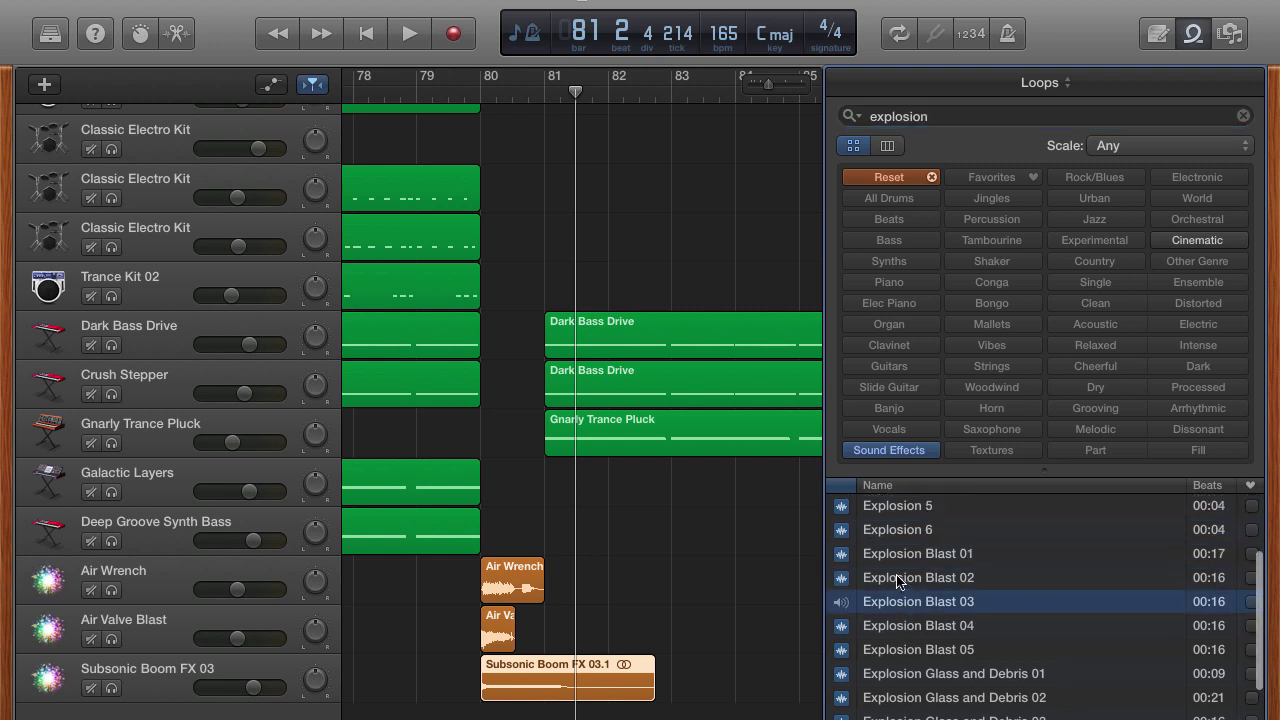
{"action": "left_click", "coordinate": [897, 553]}
{"action": "scroll", "coordinate": [894, 545], "scroll_direction": "up", "scroll_amount": 2}
{"action": "left_click", "coordinate": [893, 526]}
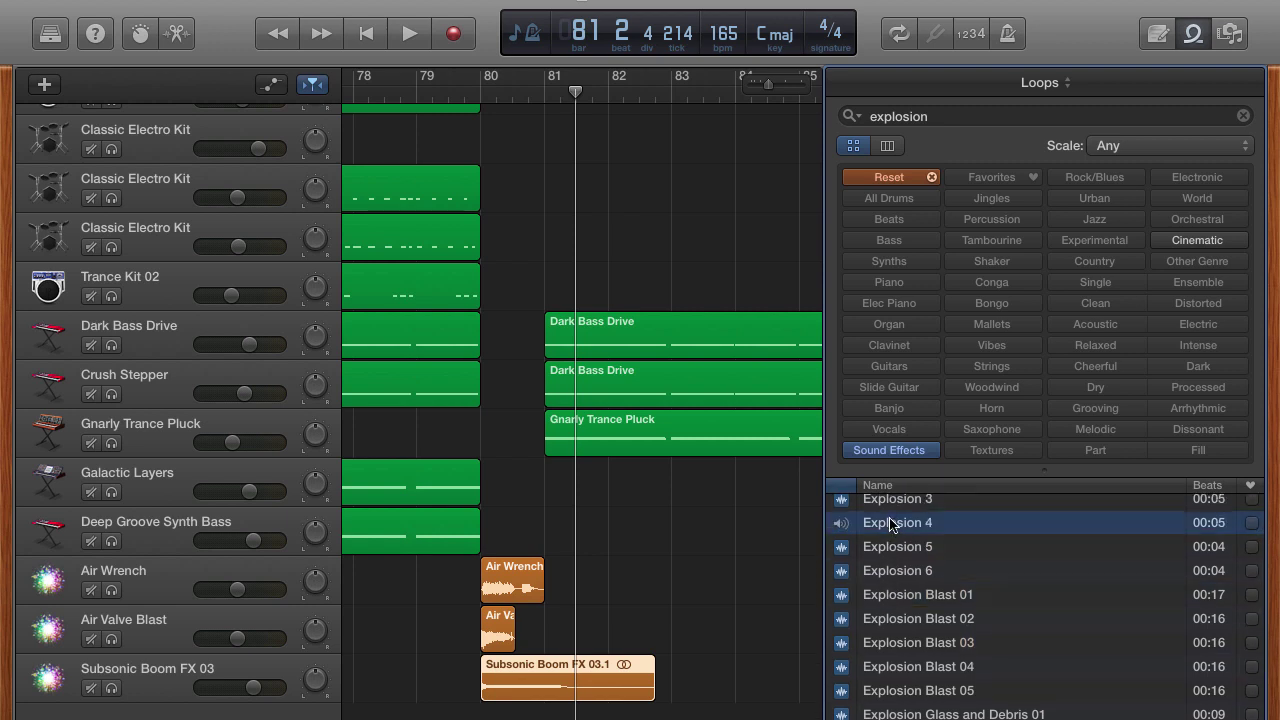
{"action": "left_click", "coordinate": [893, 503]}
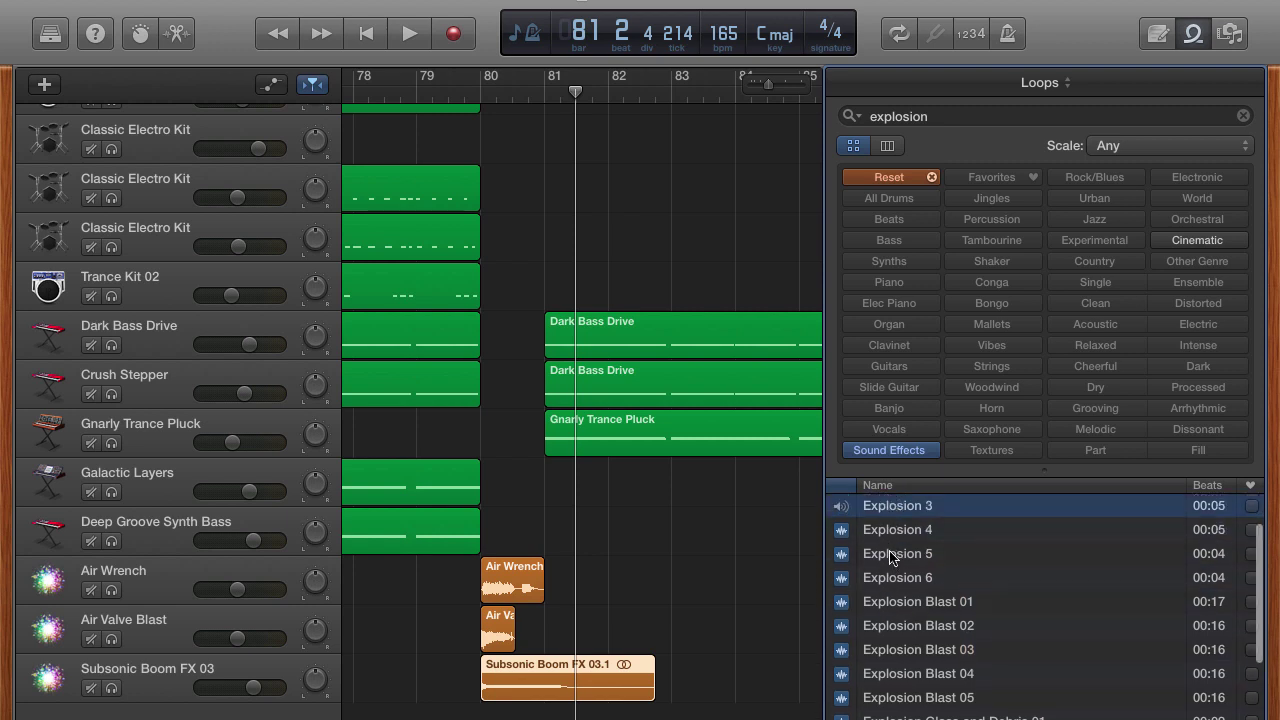
{"action": "left_click_drag", "start_coordinate": [878, 513], "coordinate": [565, 716]}
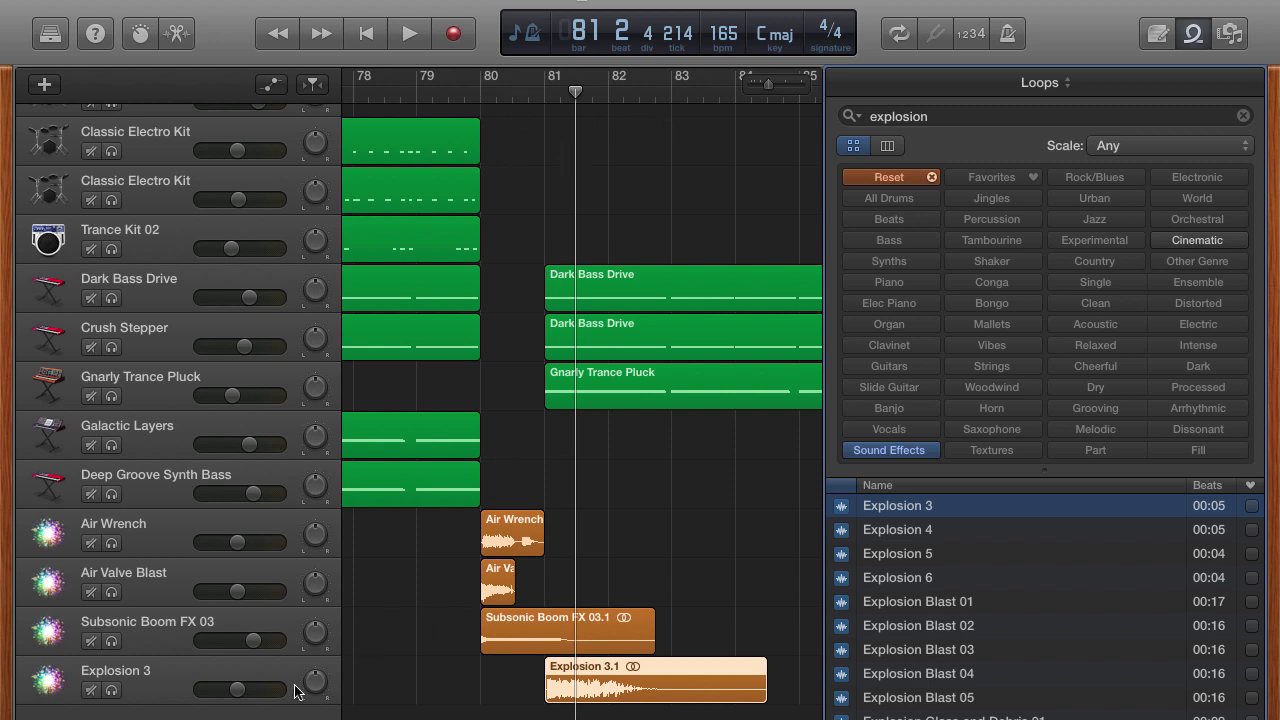
Step: Lower the Explosion 3 track's volume slightly and play the transition from just after bar 78
{"action": "left_click", "coordinate": [236, 689]}
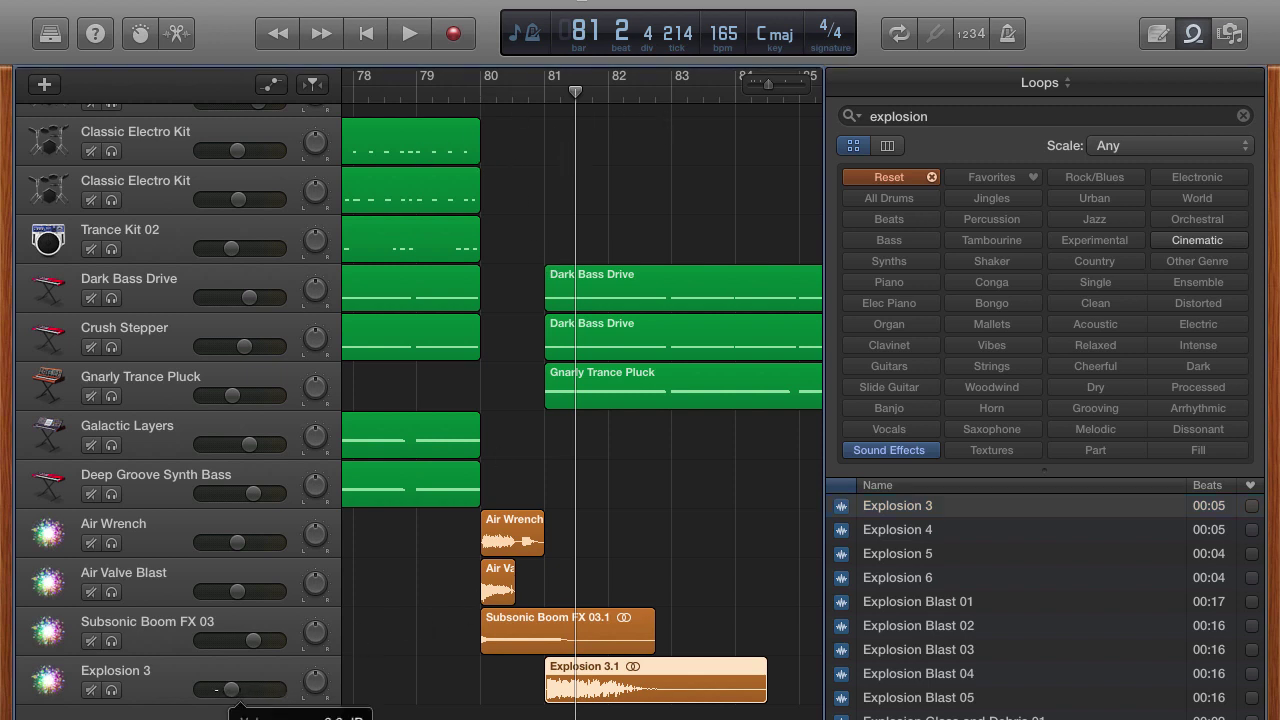
{"action": "left_click", "coordinate": [372, 97]}
{"action": "key", "text": "space"}
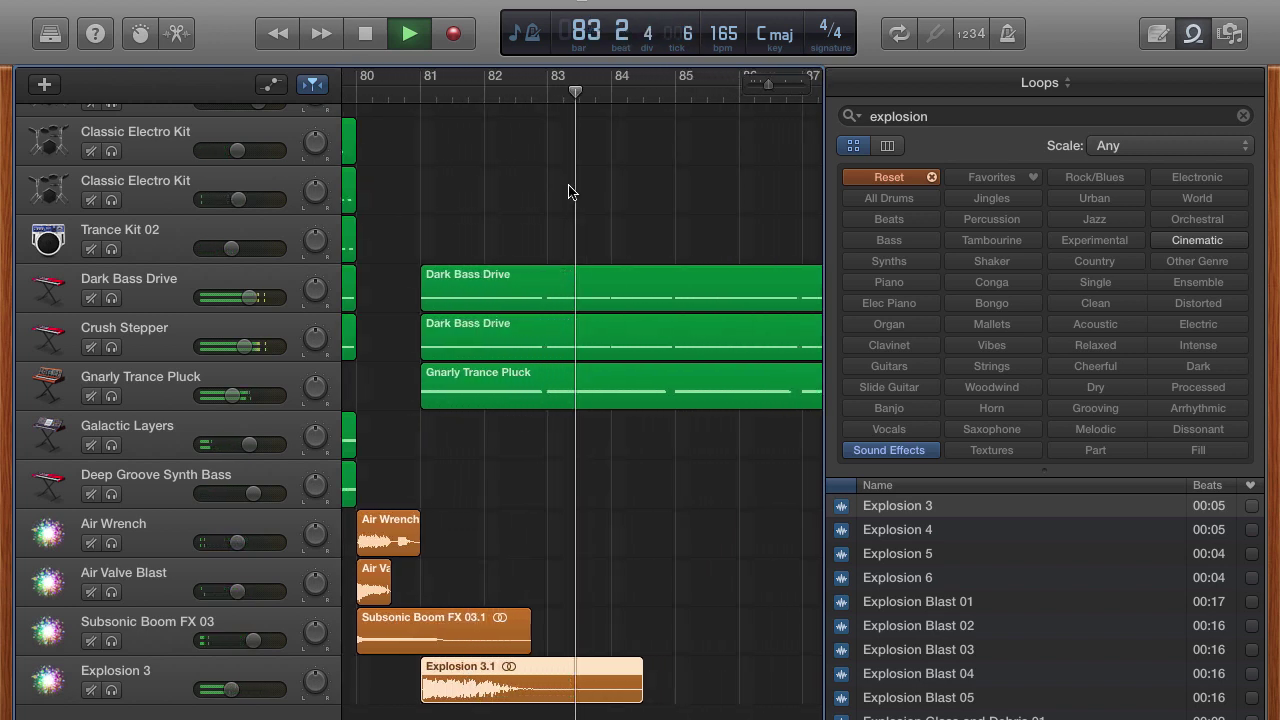
{"action": "key", "text": "space"}
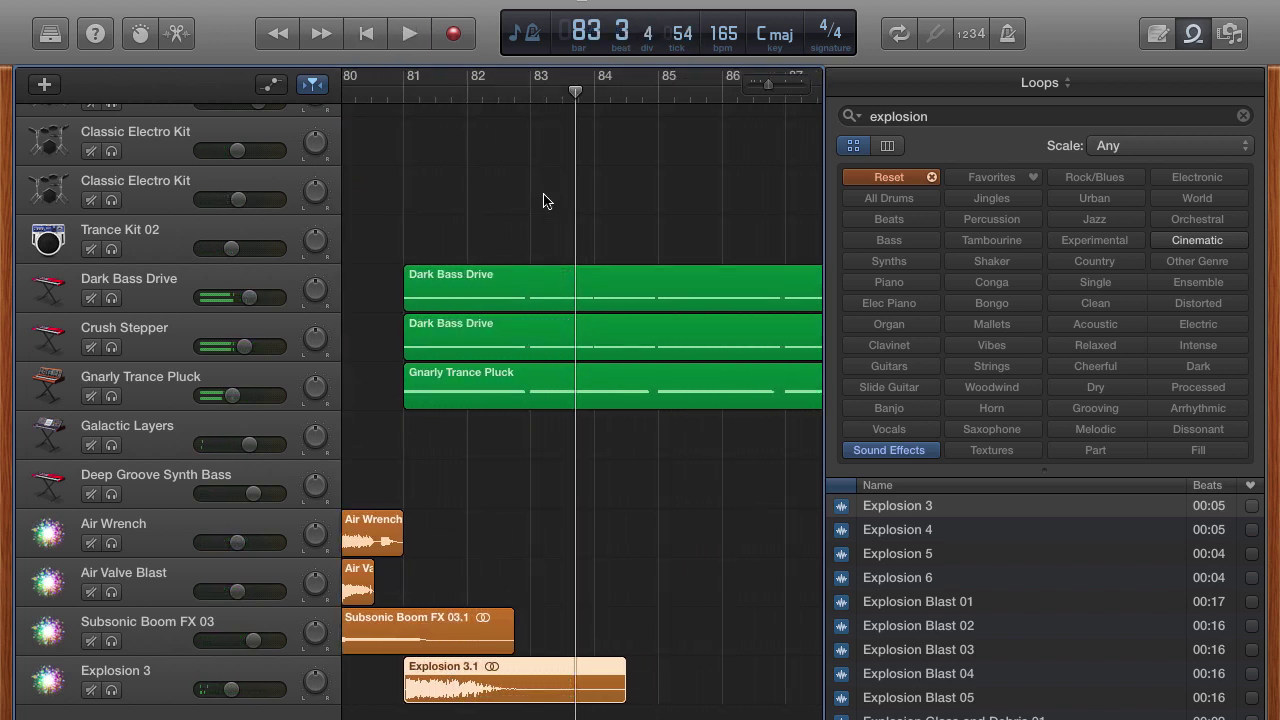
Step: Look through the whole arrangement from the opening bars to beyond bar 161, examining the gaps between sections
{"action": "scroll", "coordinate": [543, 201], "scroll_direction": "down", "scroll_amount": 5}
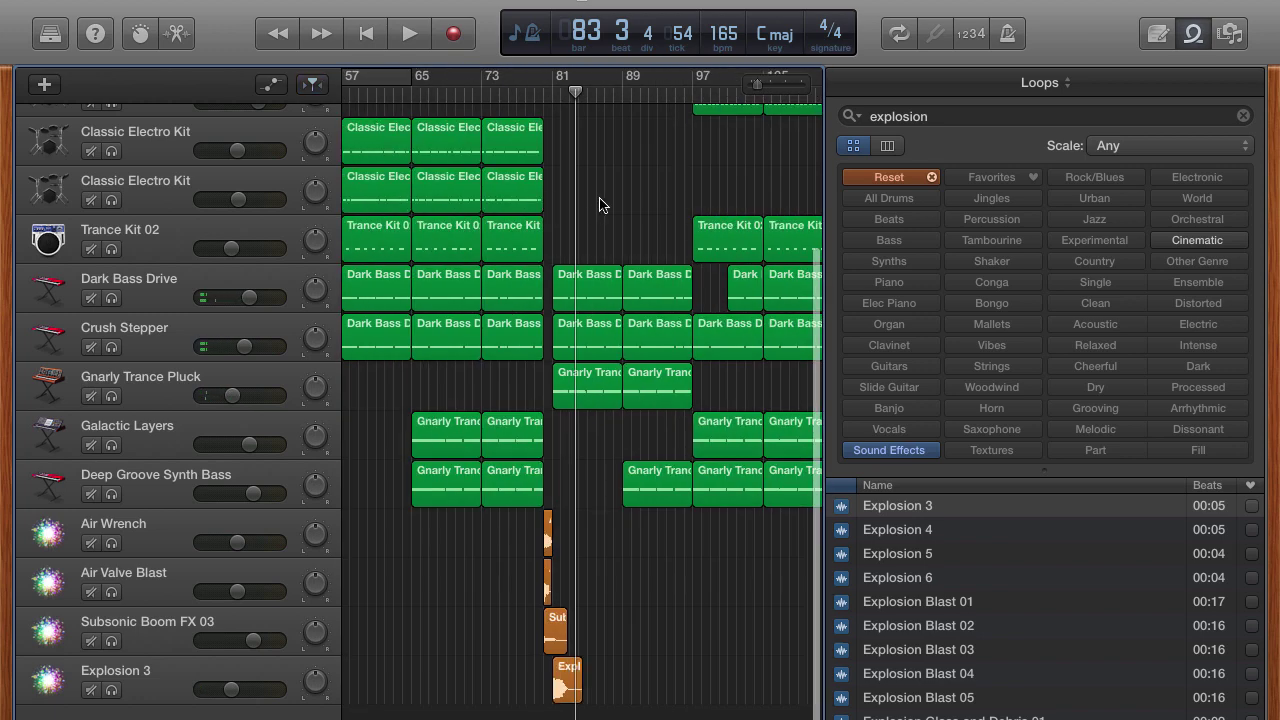
{"action": "scroll", "coordinate": [940, 590], "scroll_direction": "down", "scroll_amount": 3}
{"action": "scroll", "coordinate": [943, 588], "scroll_direction": "up", "scroll_amount": 5}
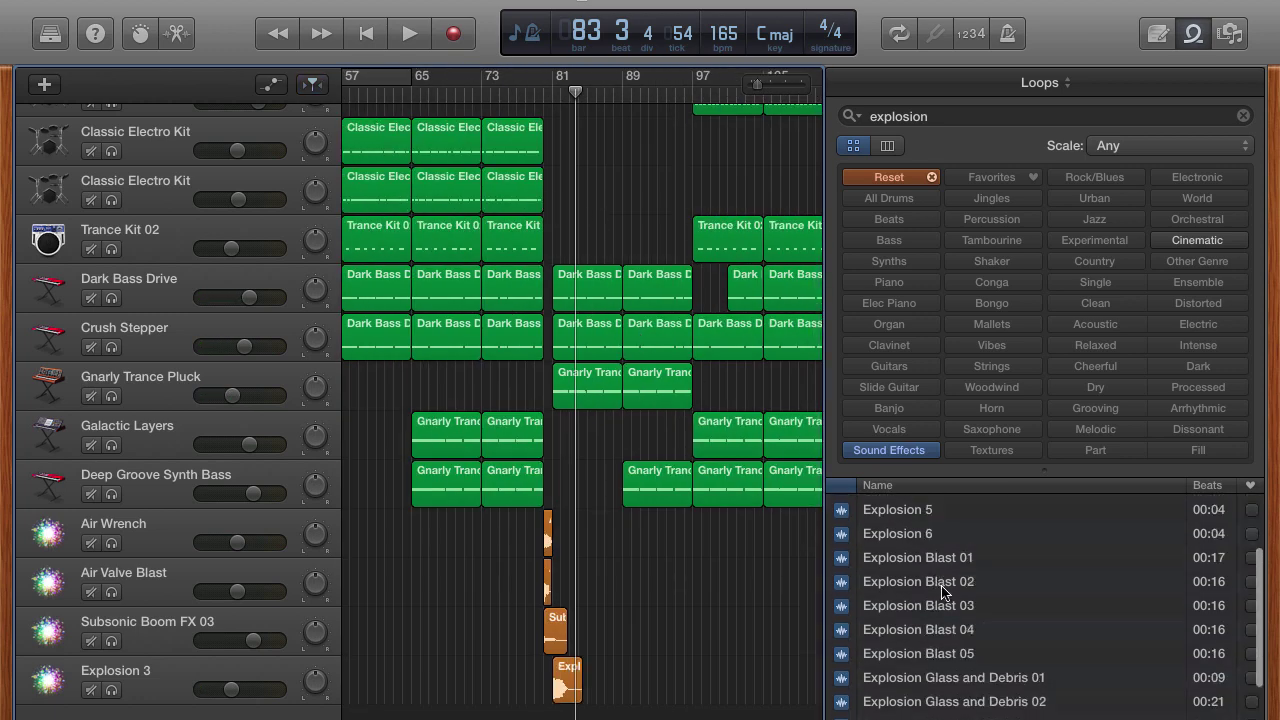
{"action": "scroll", "coordinate": [563, 251], "scroll_direction": "left", "scroll_amount": 10}
{"action": "scroll", "coordinate": [494, 263], "scroll_direction": "up", "scroll_amount": 5}
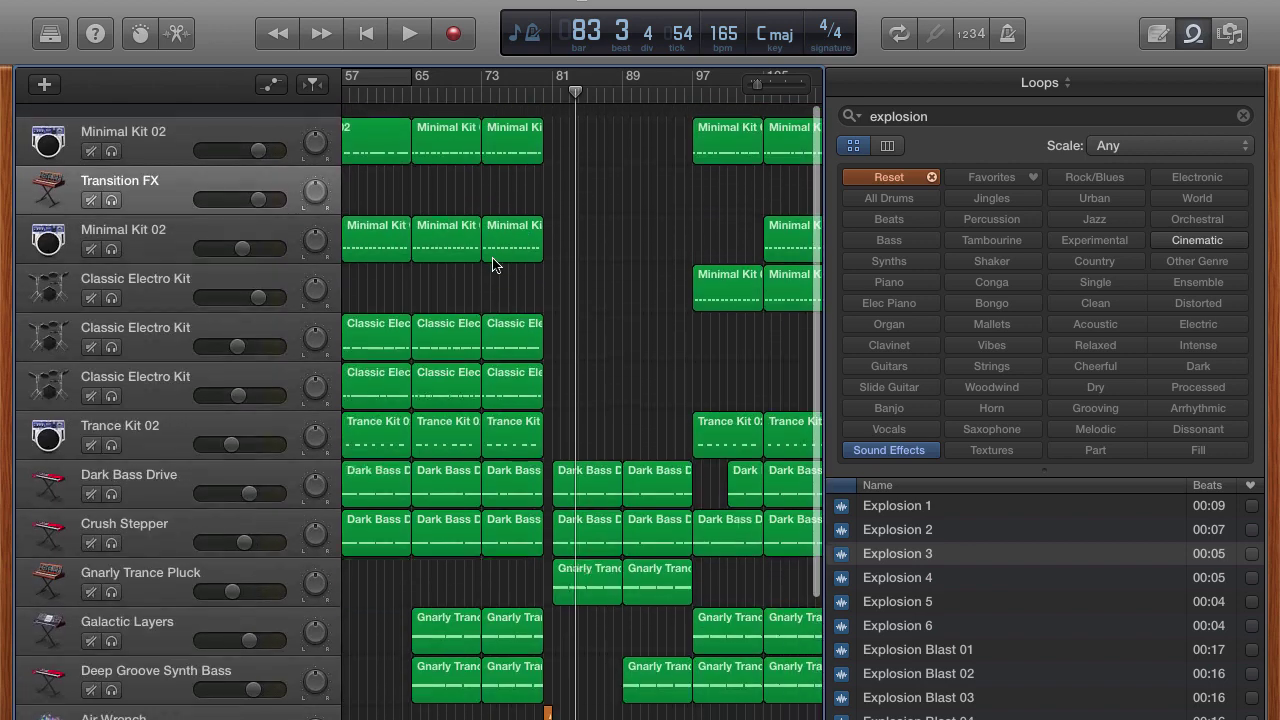
{"action": "scroll", "coordinate": [447, 261], "scroll_direction": "right", "scroll_amount": 2}
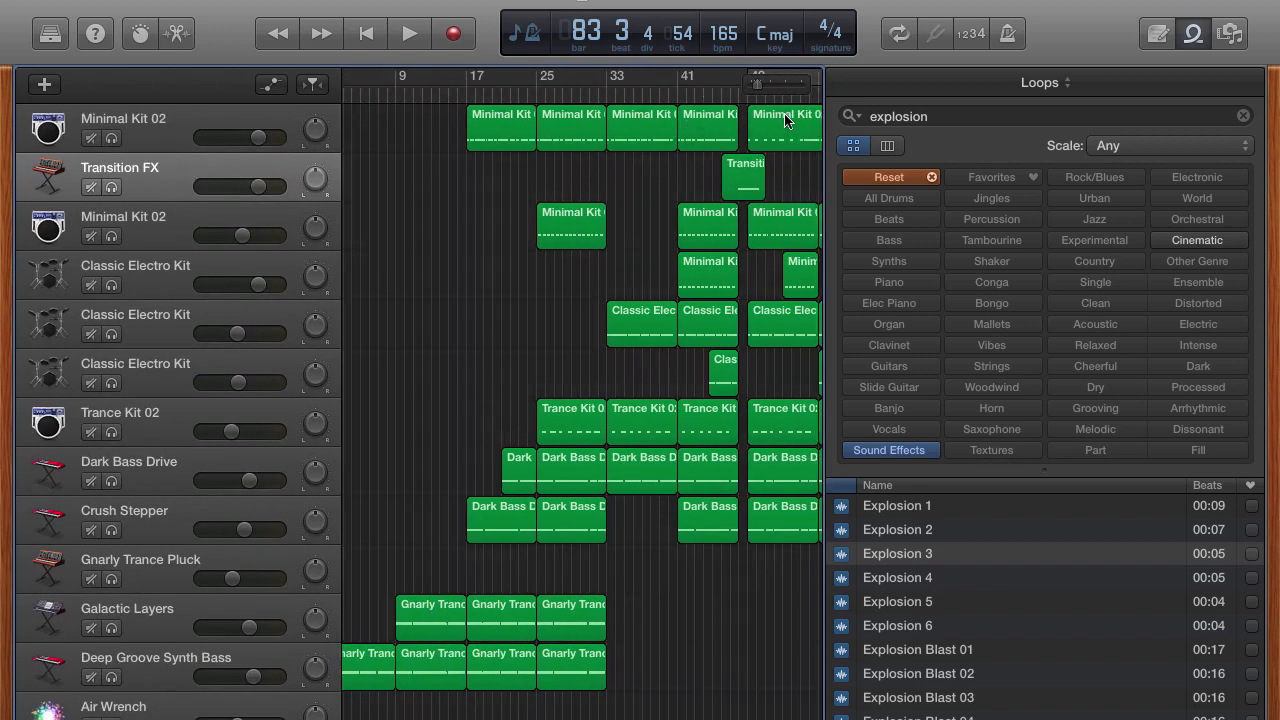
{"action": "scroll", "coordinate": [787, 155], "scroll_direction": "right", "scroll_amount": 20}
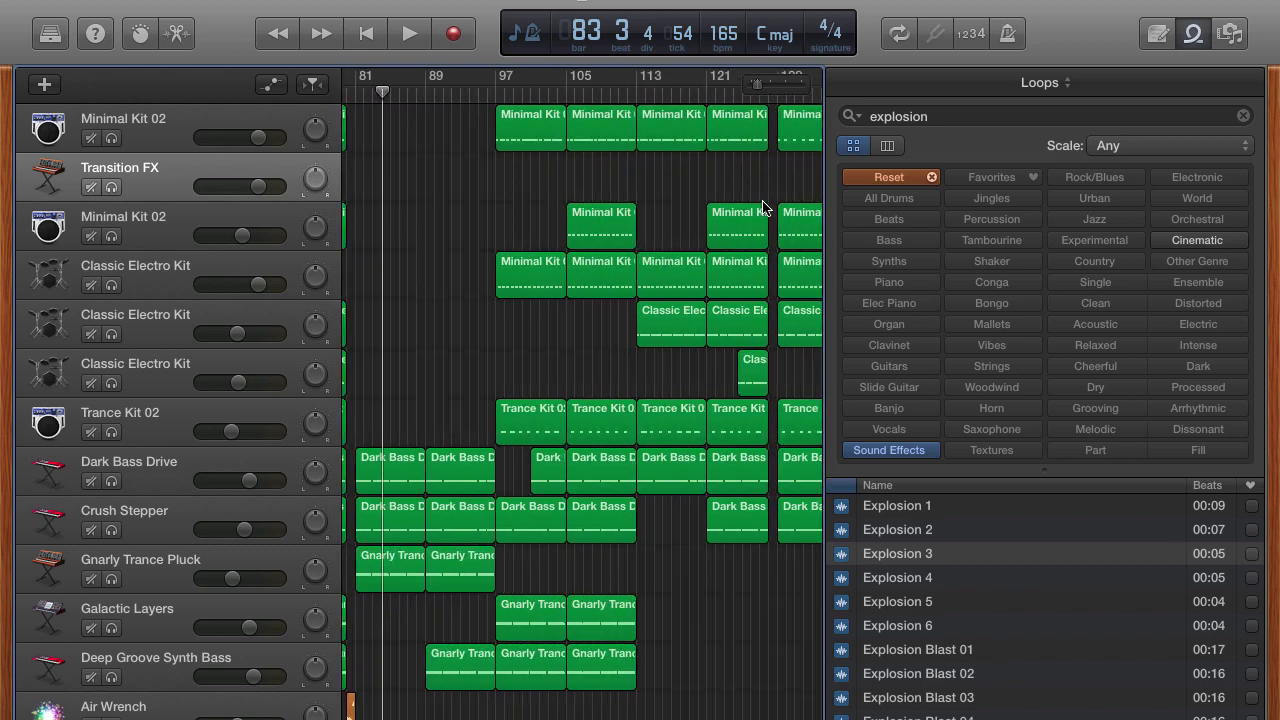
{"action": "scroll", "coordinate": [762, 207], "scroll_direction": "left", "scroll_amount": 20}
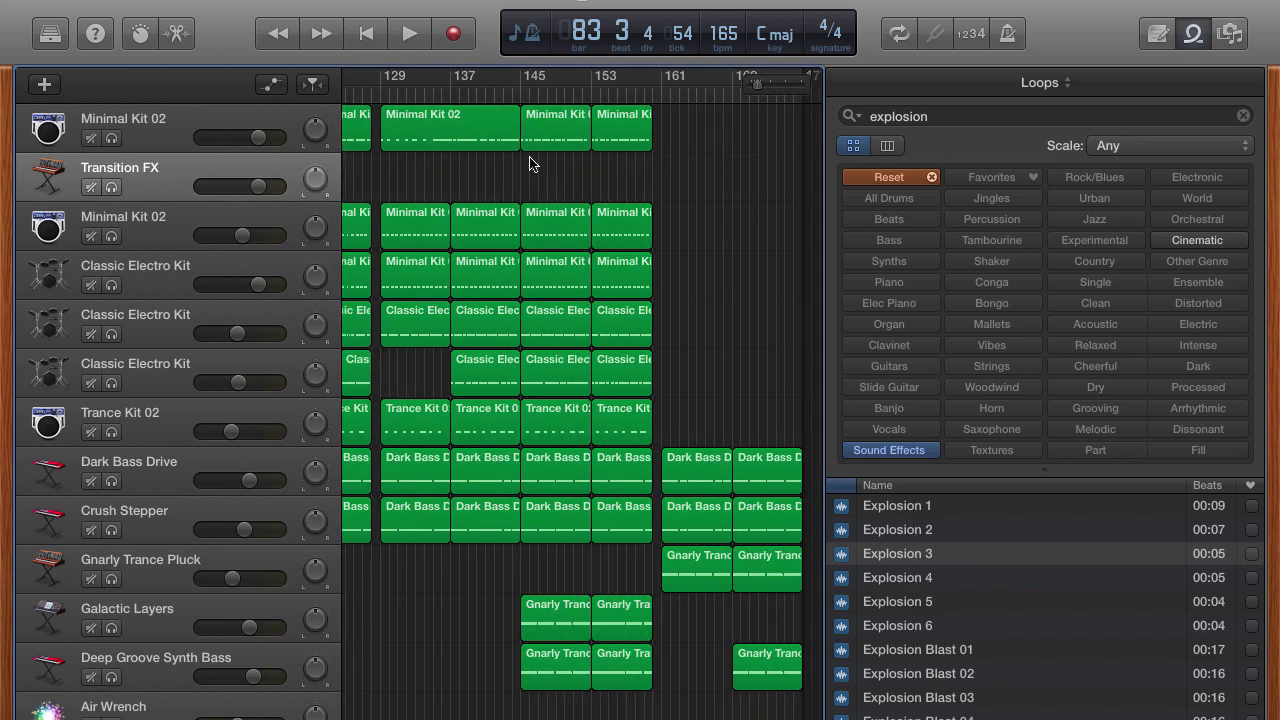
{"action": "scroll", "coordinate": [531, 163], "scroll_direction": "left", "scroll_amount": 15}
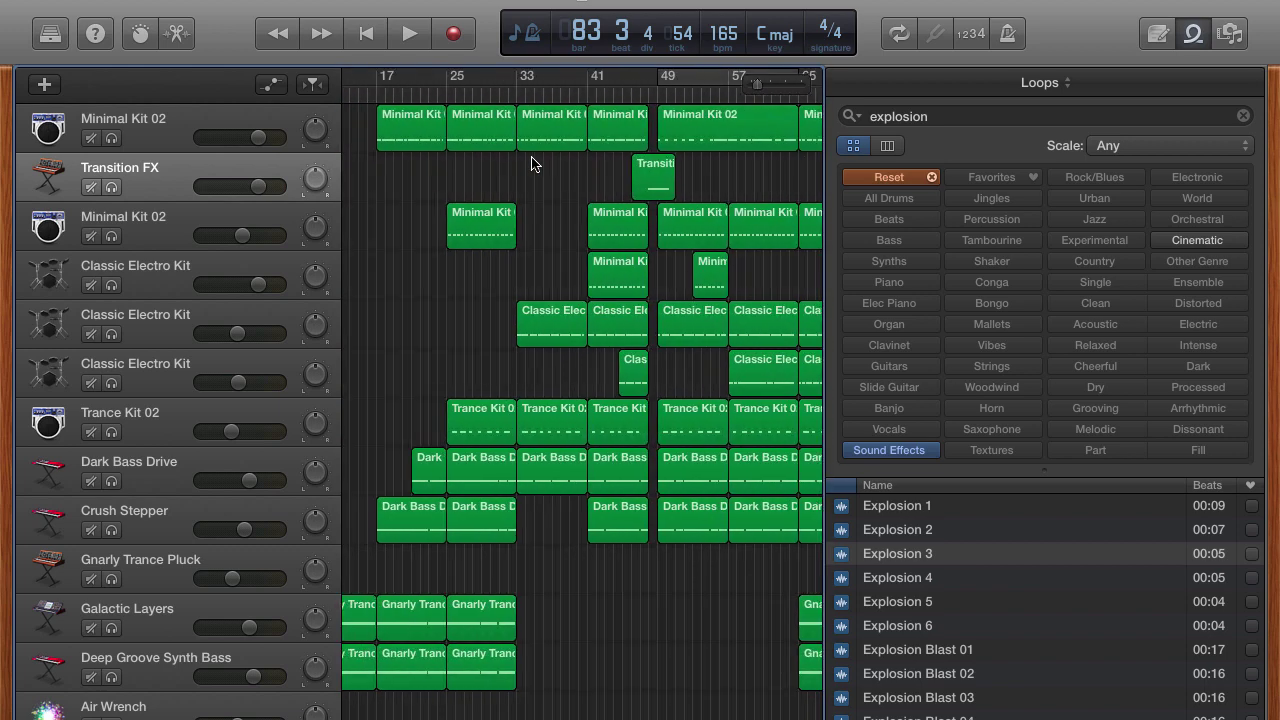